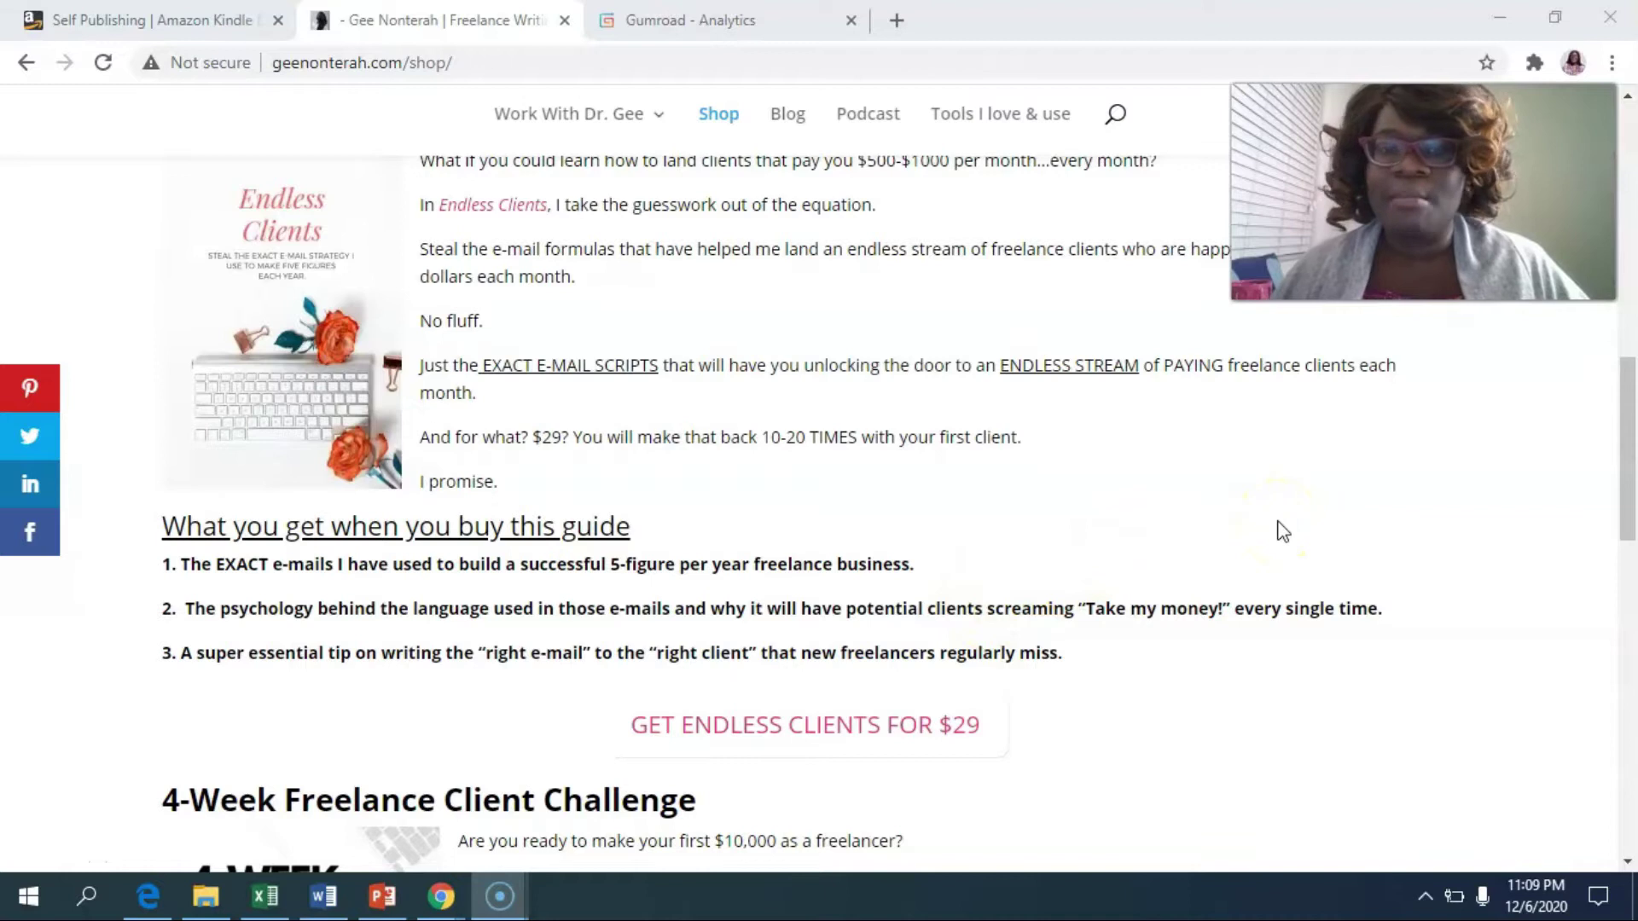
{"action": "scroll", "coordinate": [1282, 530], "scroll_direction": "up", "scroll_amount": 4}
{"action": "scroll", "coordinate": [1283, 530], "scroll_direction": "up", "scroll_amount": 5}
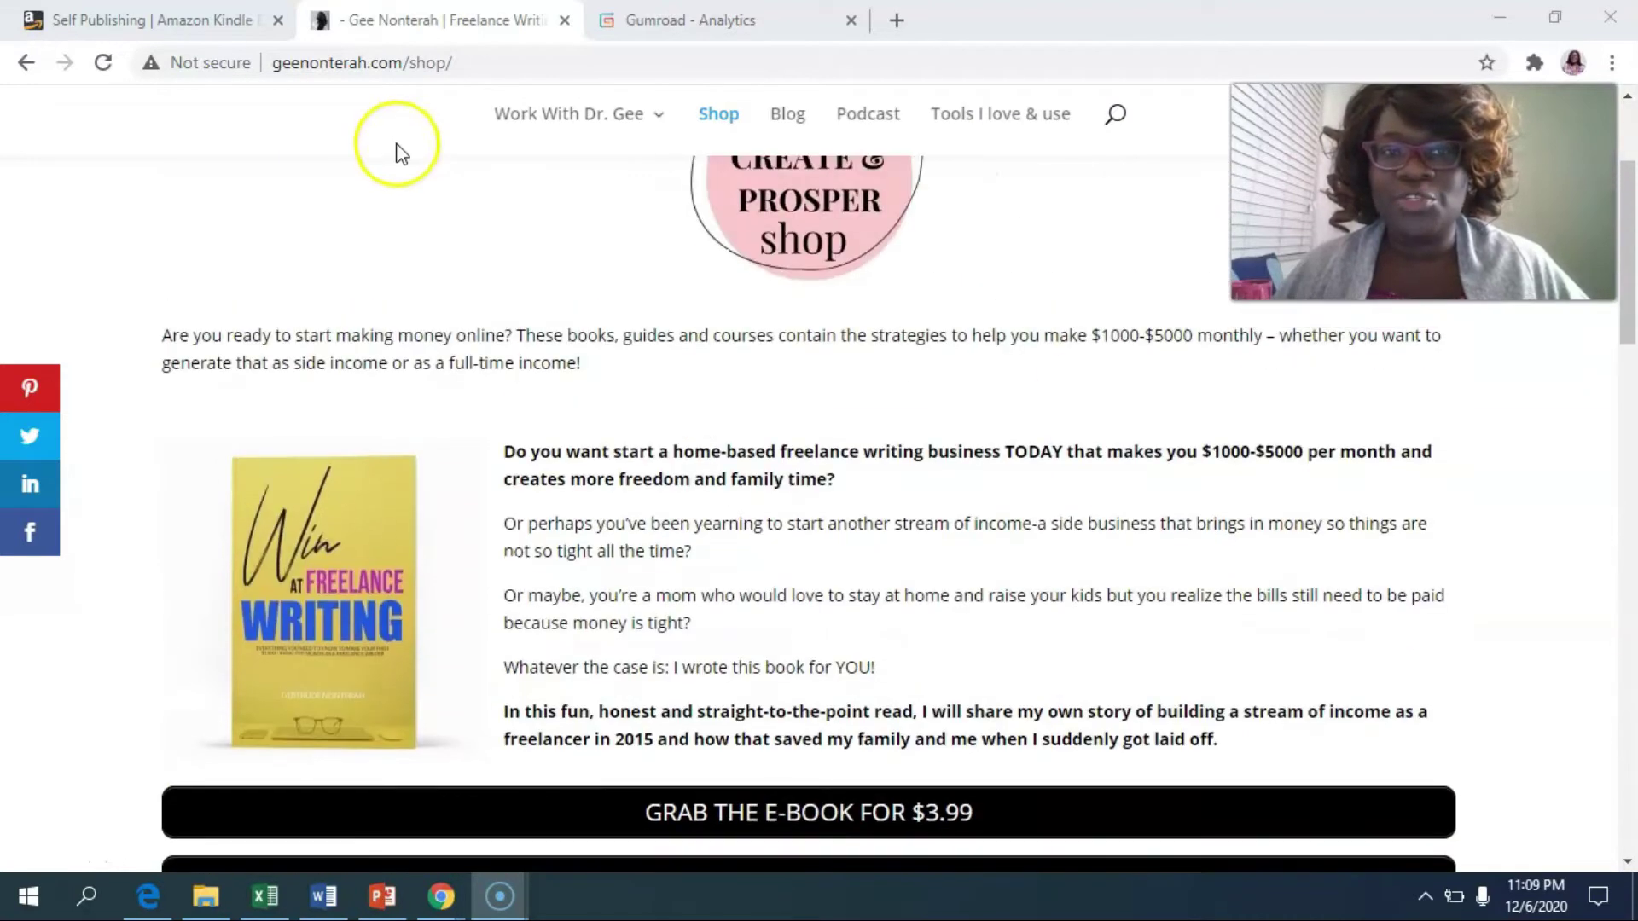
{"action": "scroll", "coordinate": [1115, 424], "scroll_direction": "up", "scroll_amount": 3}
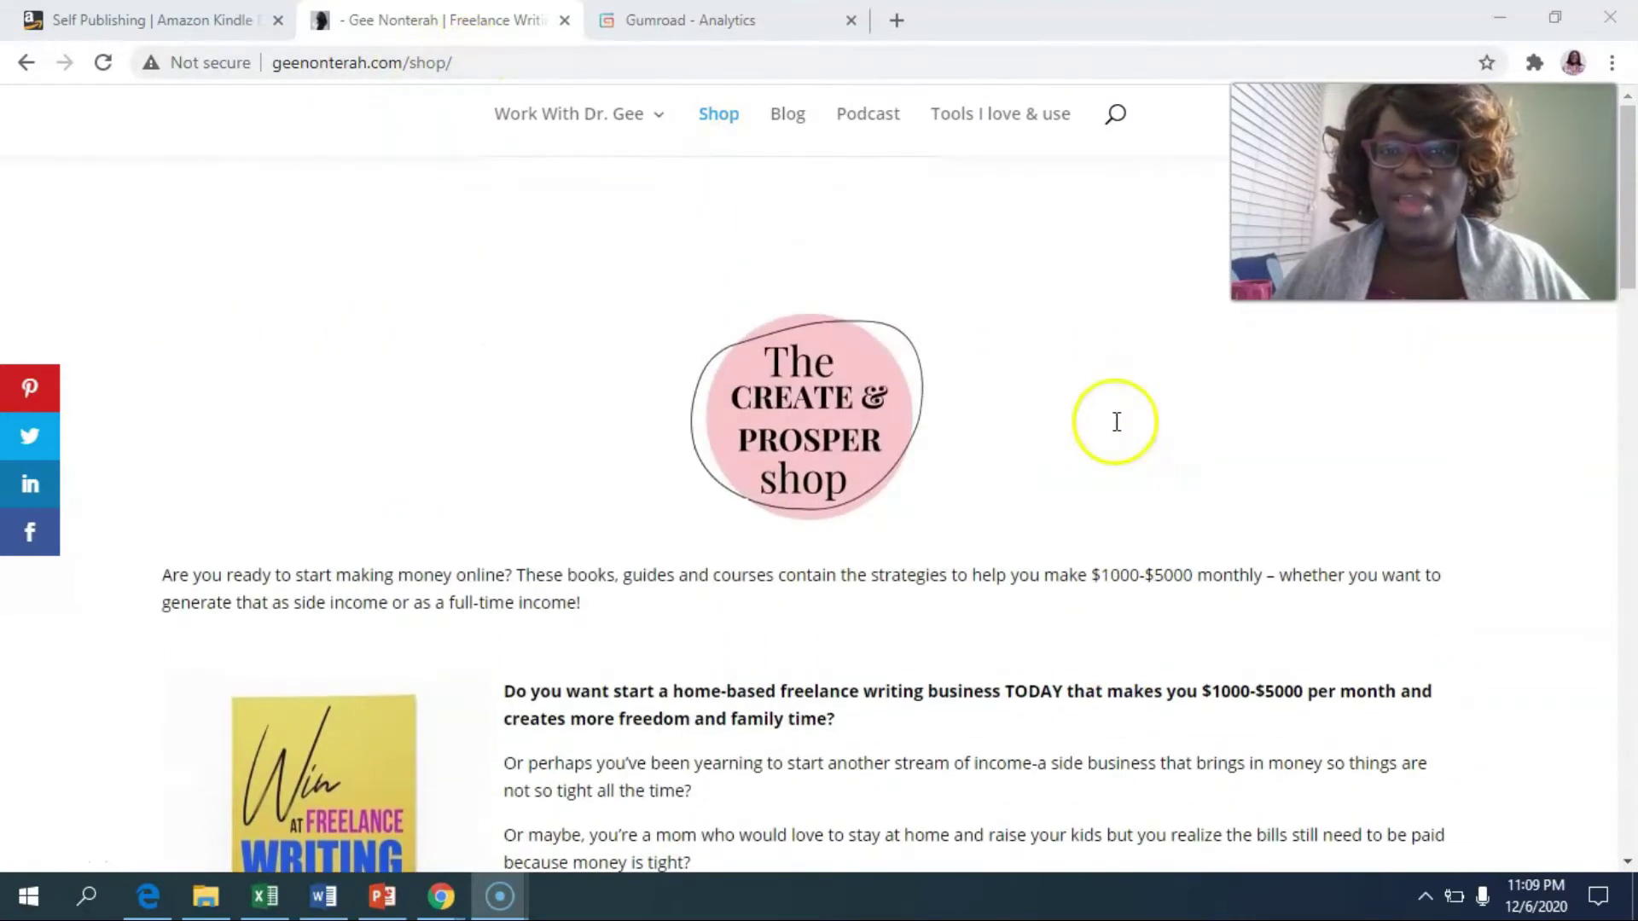
{"action": "scroll", "coordinate": [1104, 418], "scroll_direction": "down", "scroll_amount": 5}
{"action": "scroll", "coordinate": [1106, 416], "scroll_direction": "down", "scroll_amount": 1}
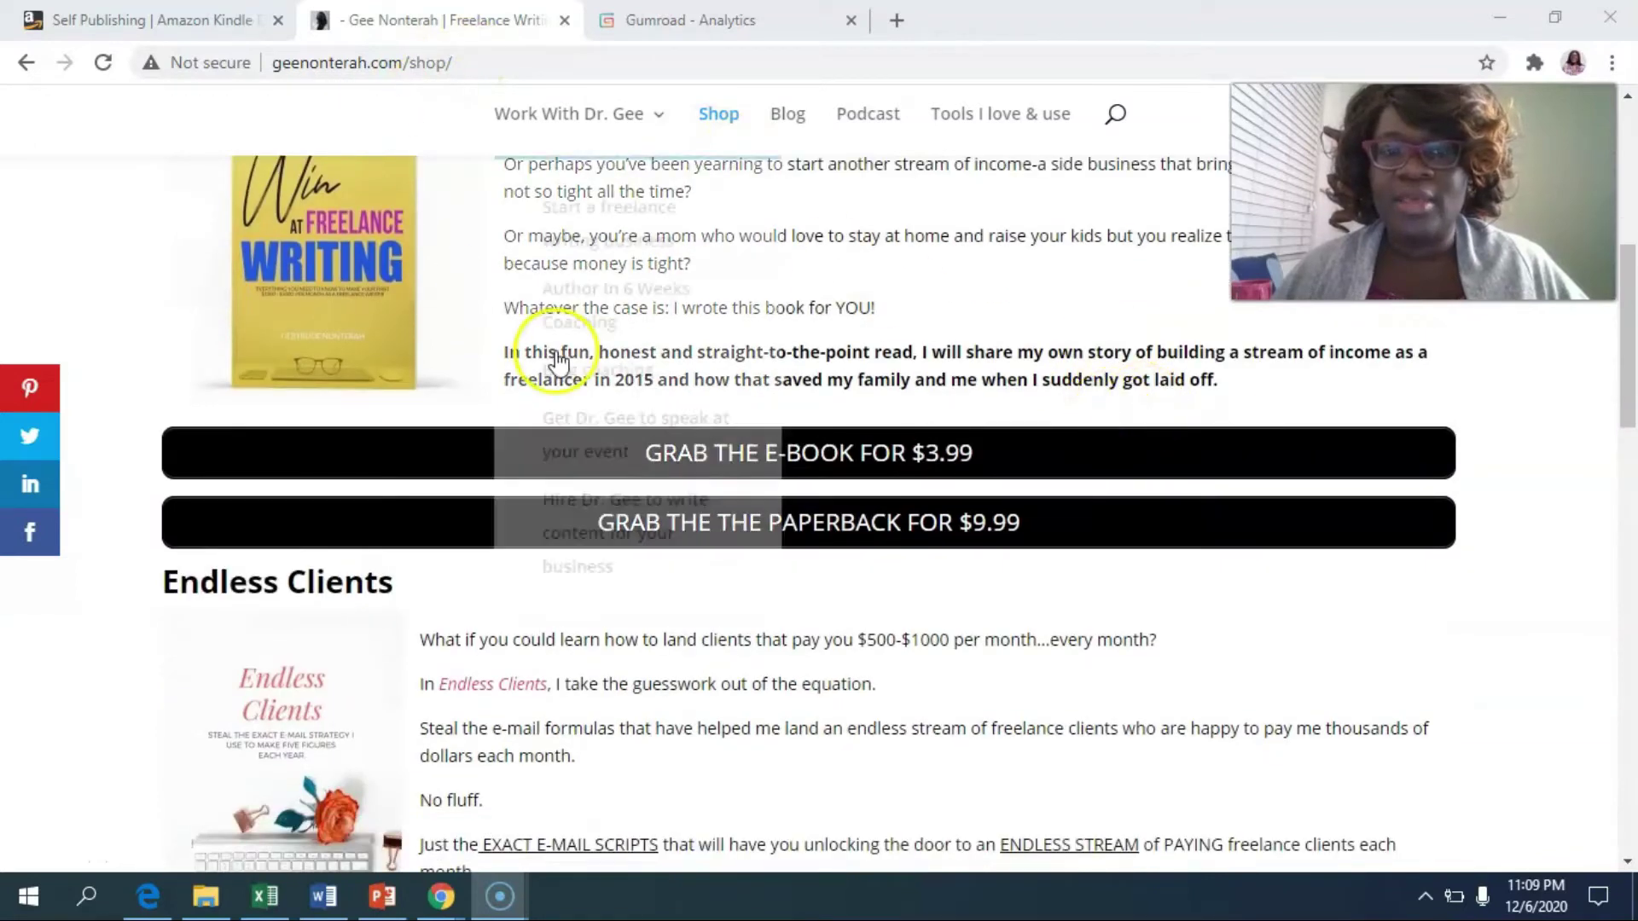
{"action": "scroll", "coordinate": [1297, 553], "scroll_direction": "down", "scroll_amount": 6}
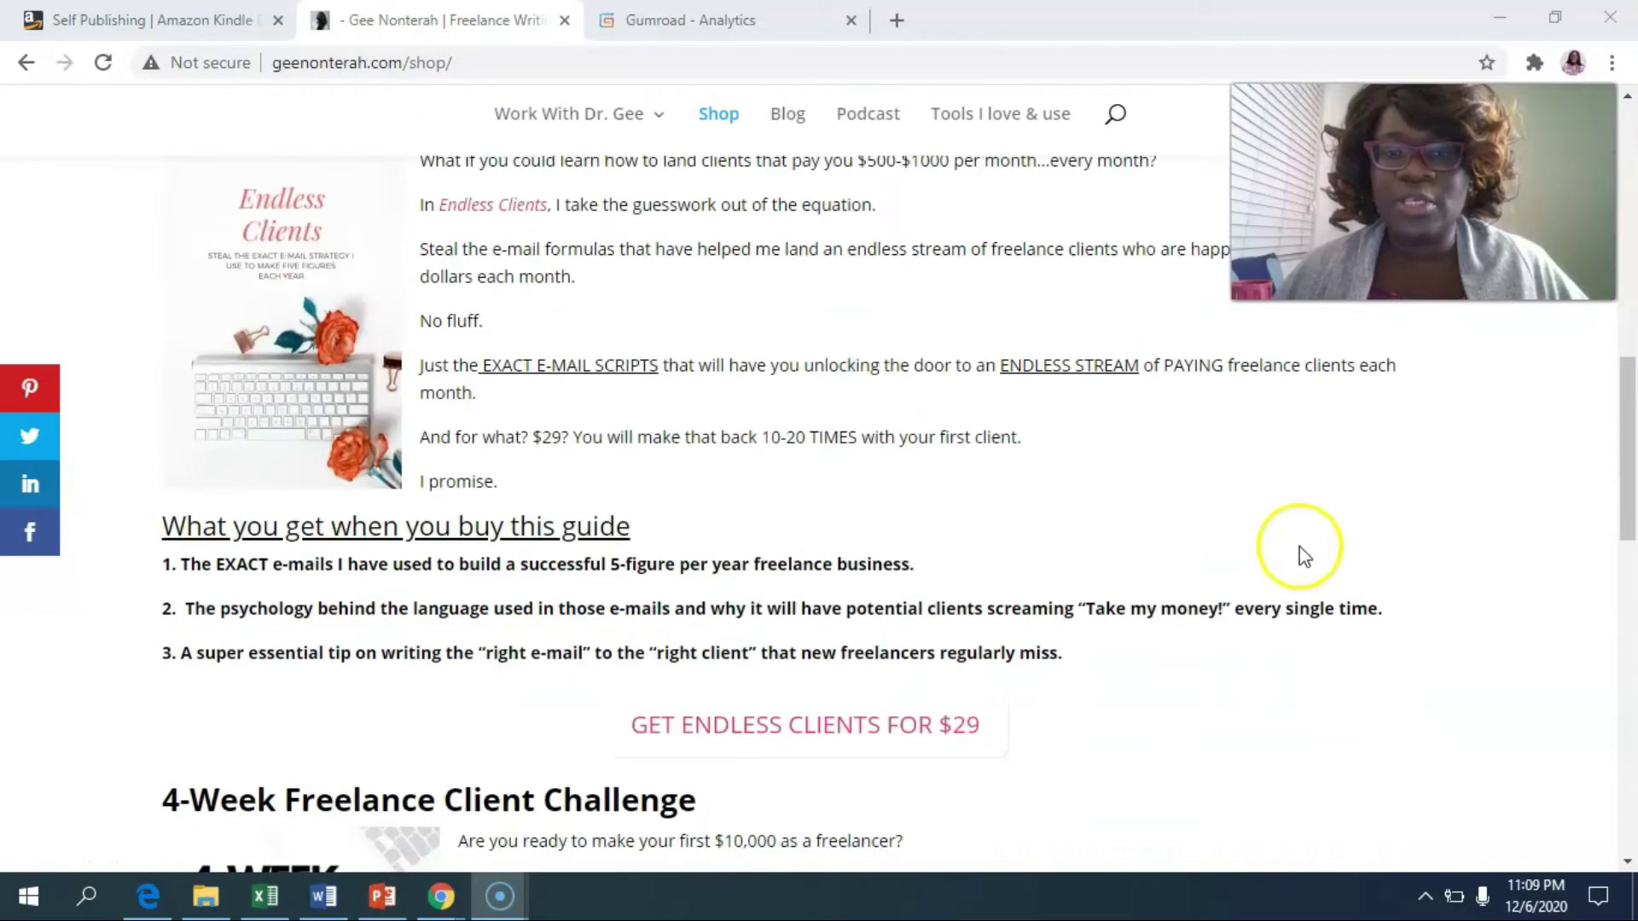
{"action": "scroll", "coordinate": [1298, 553], "scroll_direction": "up", "scroll_amount": 1}
{"action": "scroll", "coordinate": [1306, 554], "scroll_direction": "down", "scroll_amount": 2}
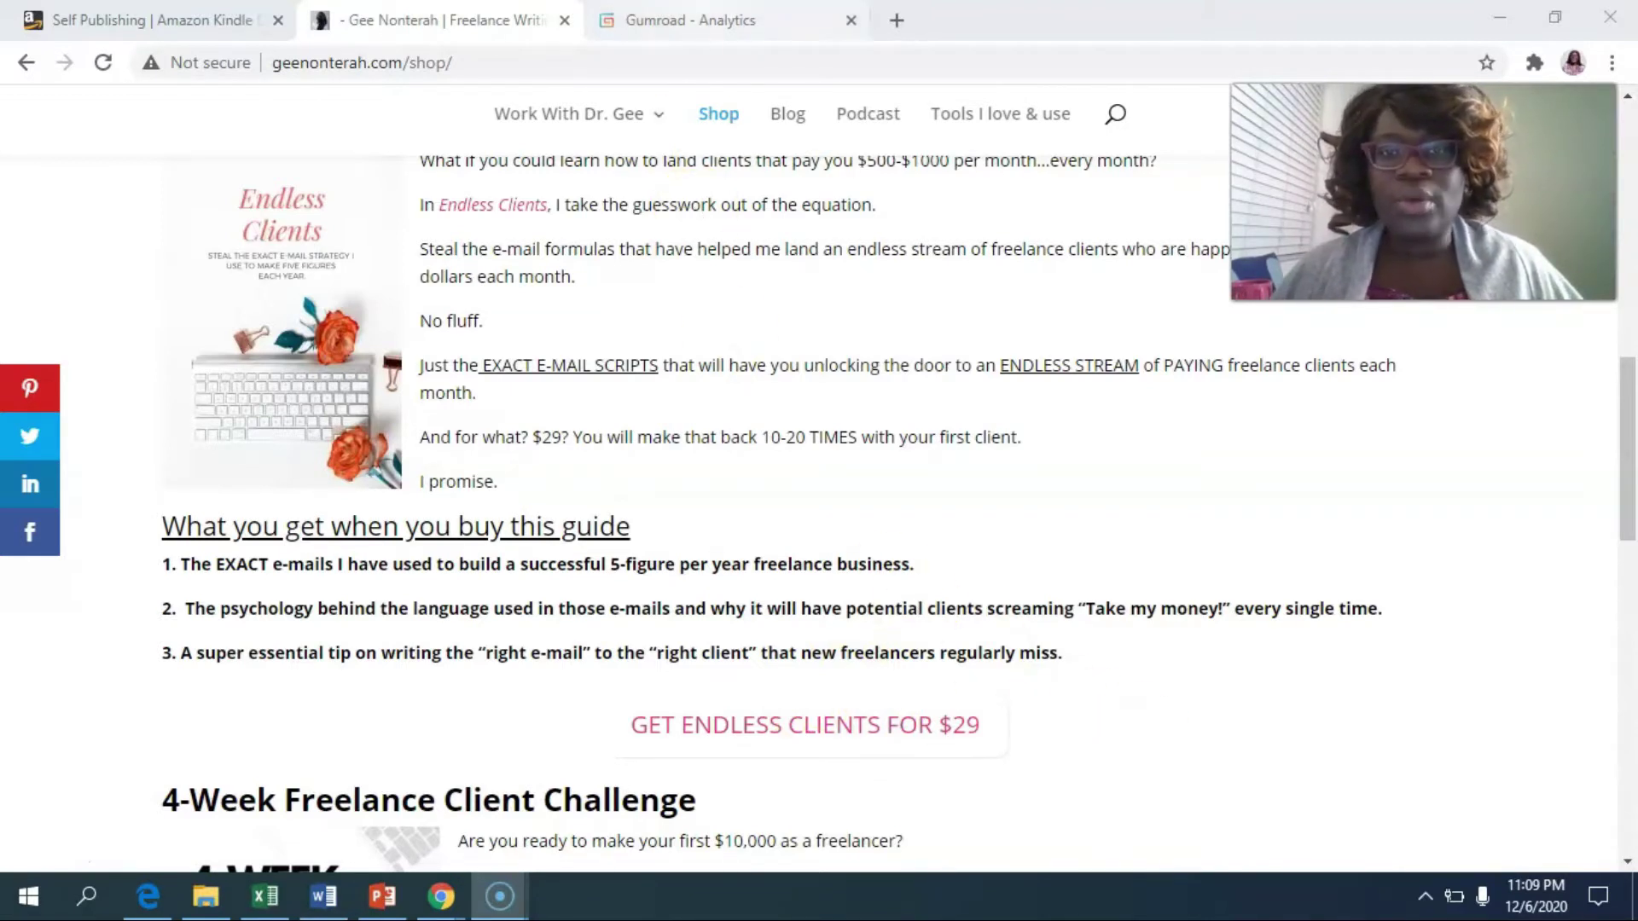
Step: In the Gumroad dashboard, go to Products and start a new product
{"action": "left_click", "coordinate": [718, 23]}
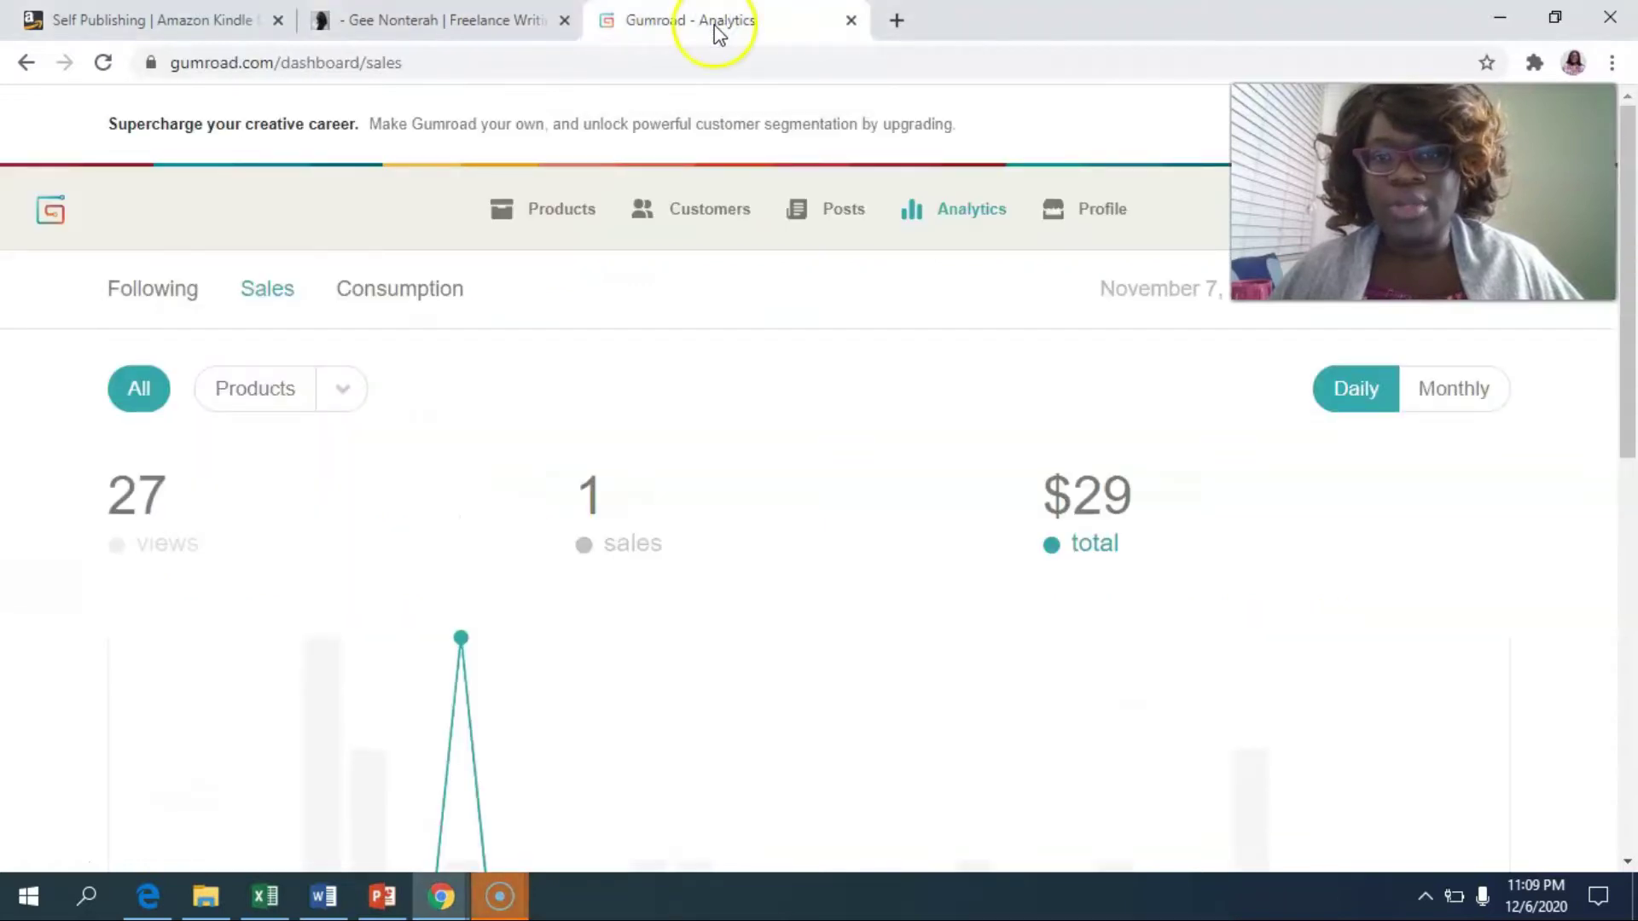
{"action": "left_click", "coordinate": [898, 465]}
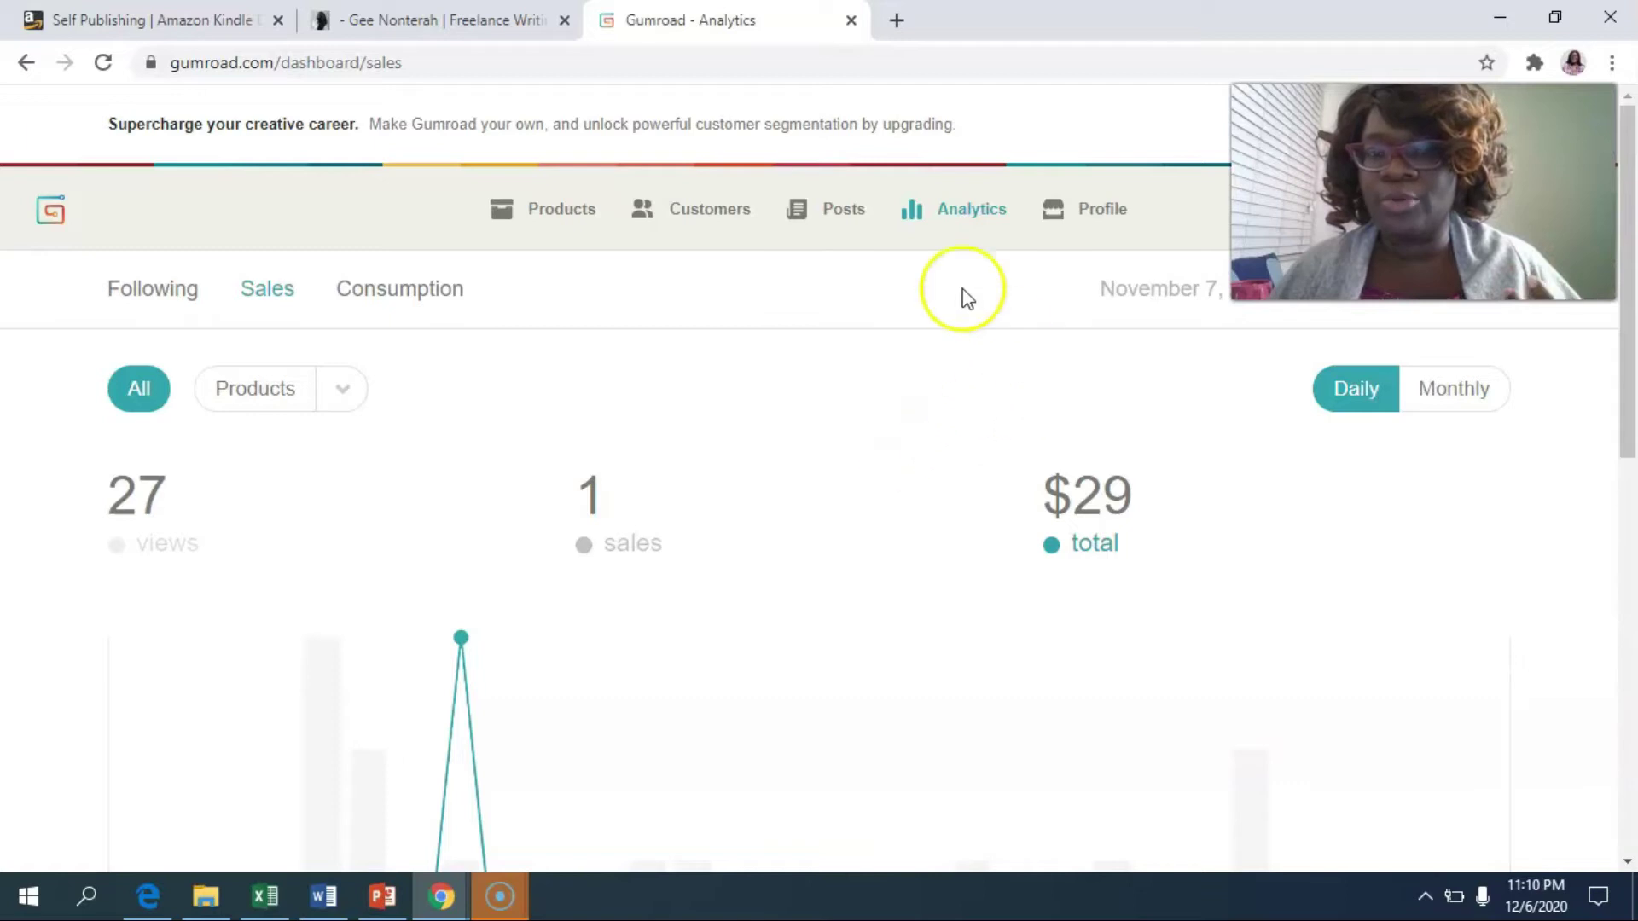
{"action": "left_click", "coordinate": [551, 224]}
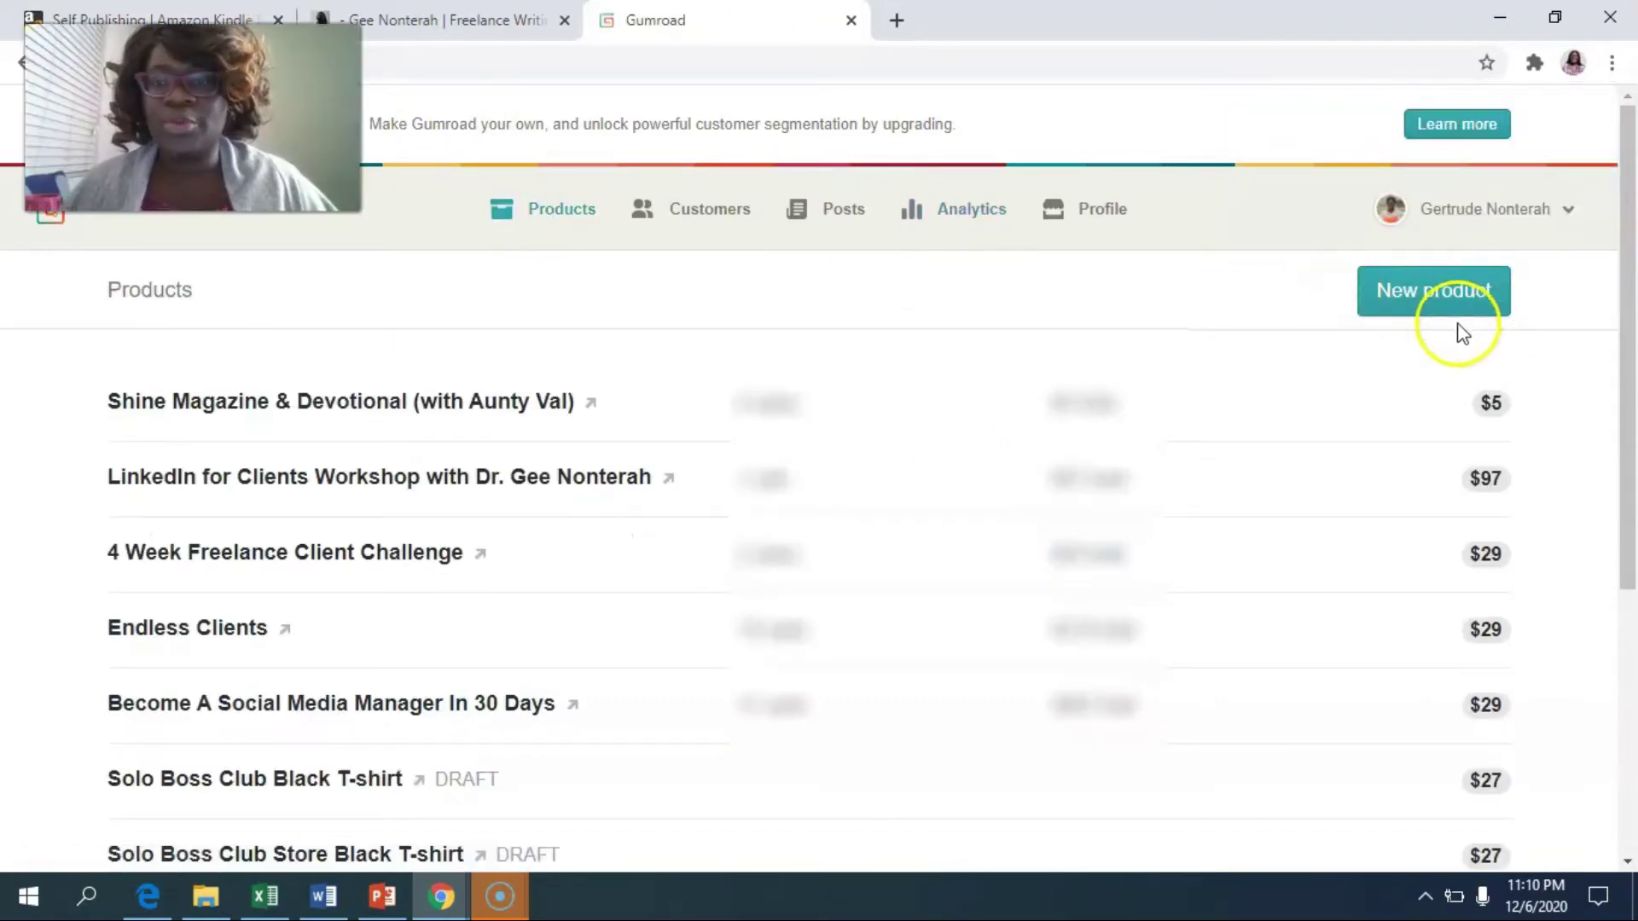
{"action": "left_click", "coordinate": [1430, 306]}
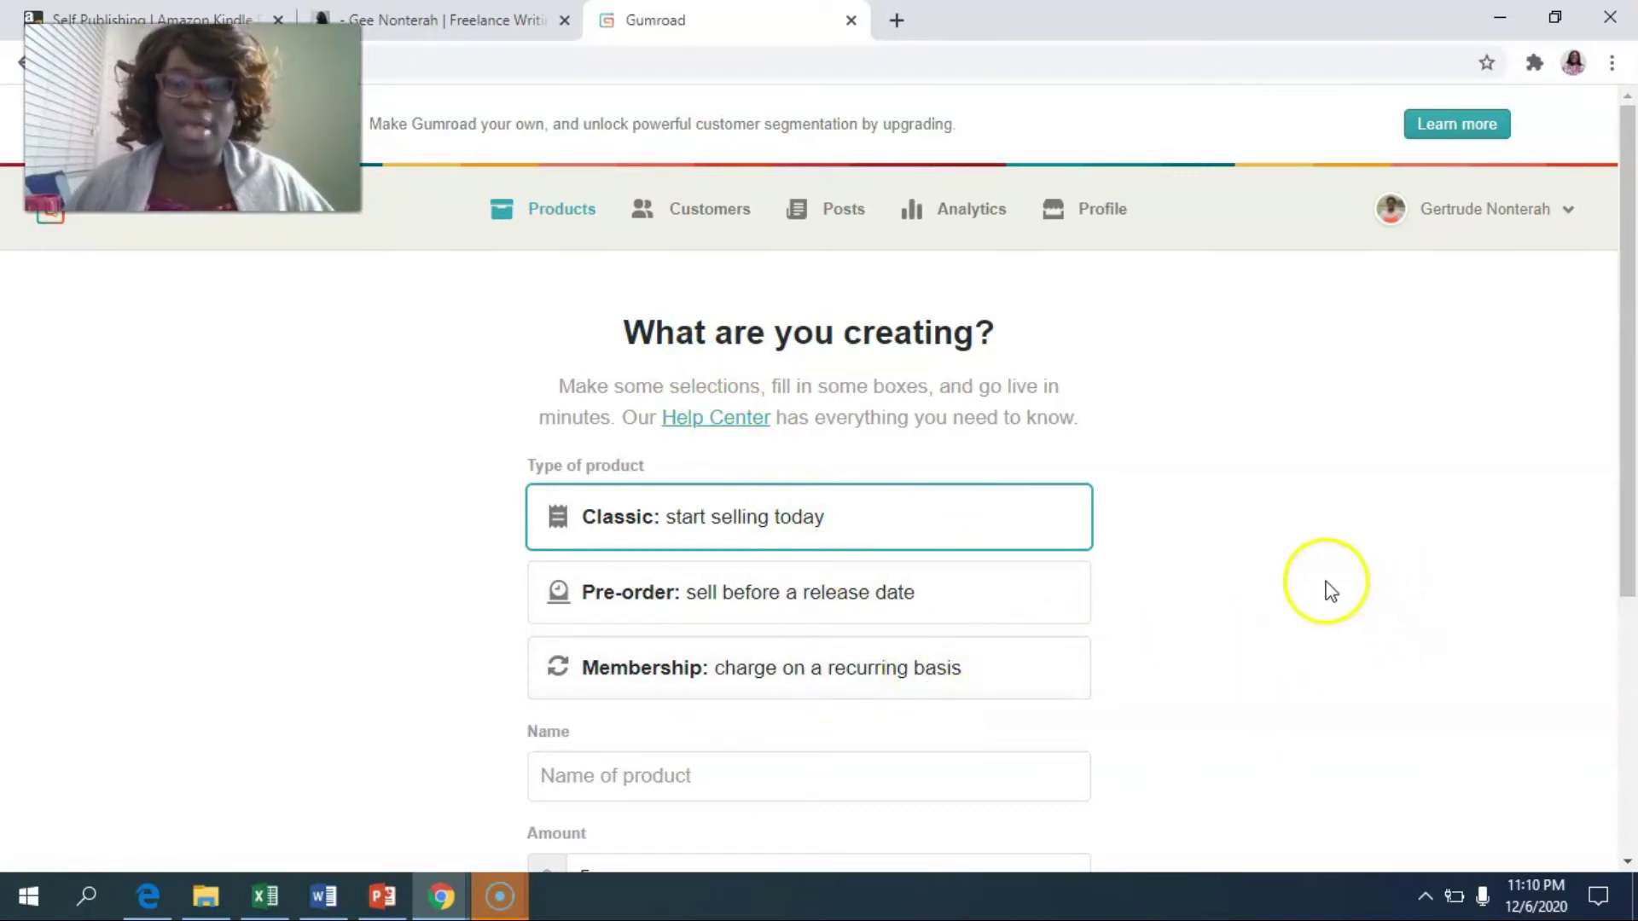
Step: Choose the Classic product type and name it 'Test Document'
{"action": "left_click", "coordinate": [762, 522]}
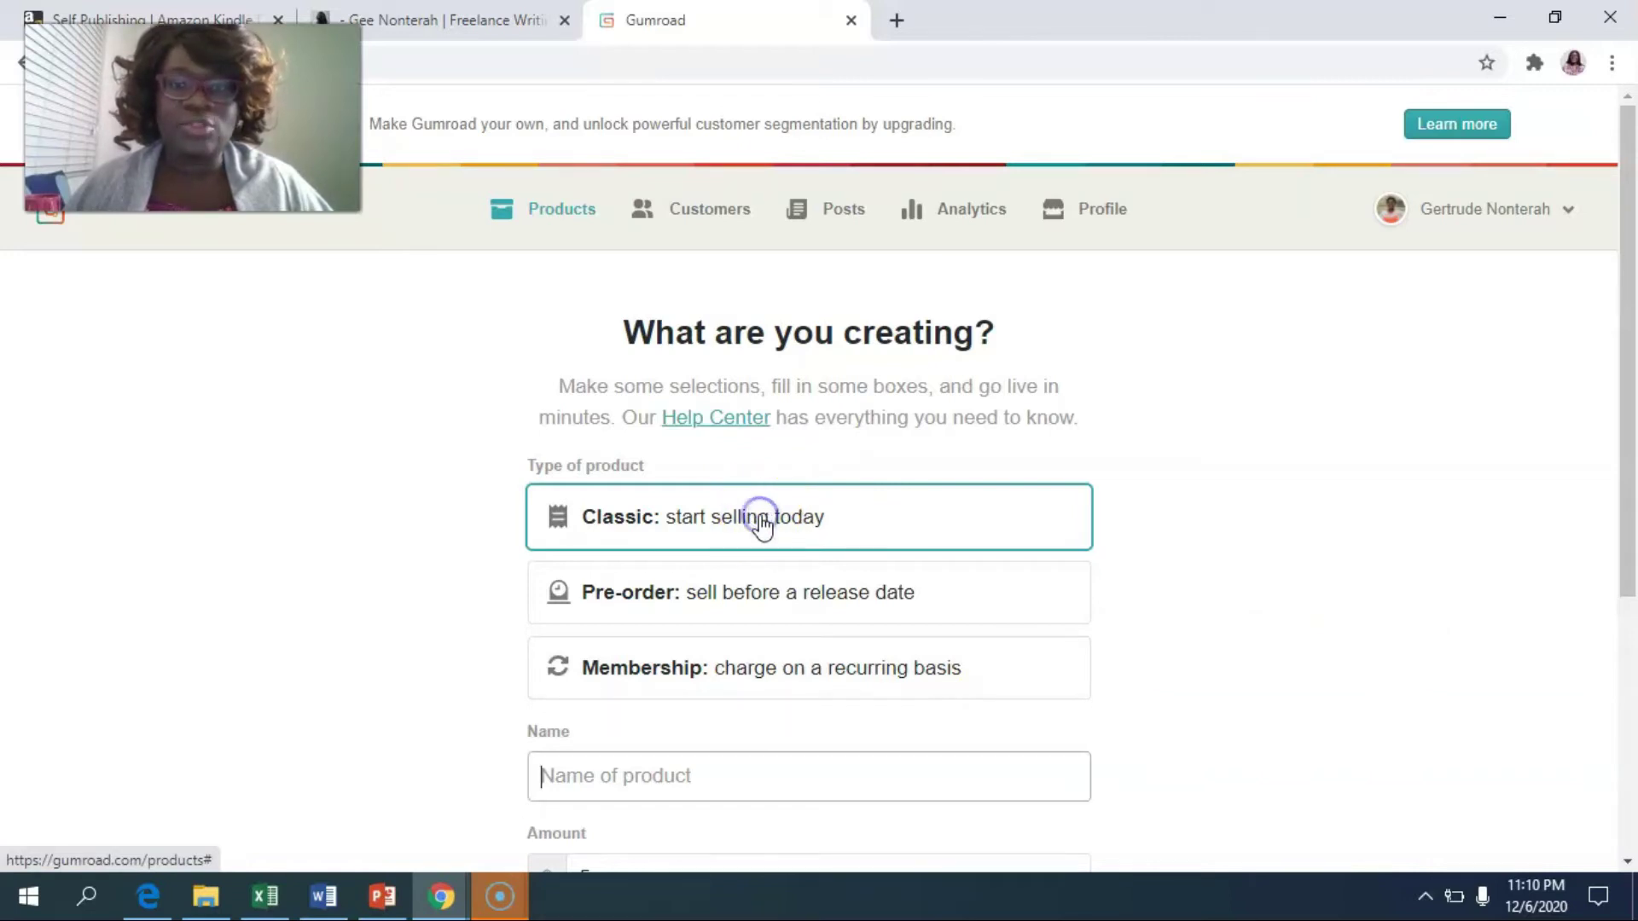
{"action": "scroll", "coordinate": [885, 770], "scroll_direction": "down", "scroll_amount": 1}
{"action": "scroll", "coordinate": [886, 770], "scroll_direction": "down", "scroll_amount": 3}
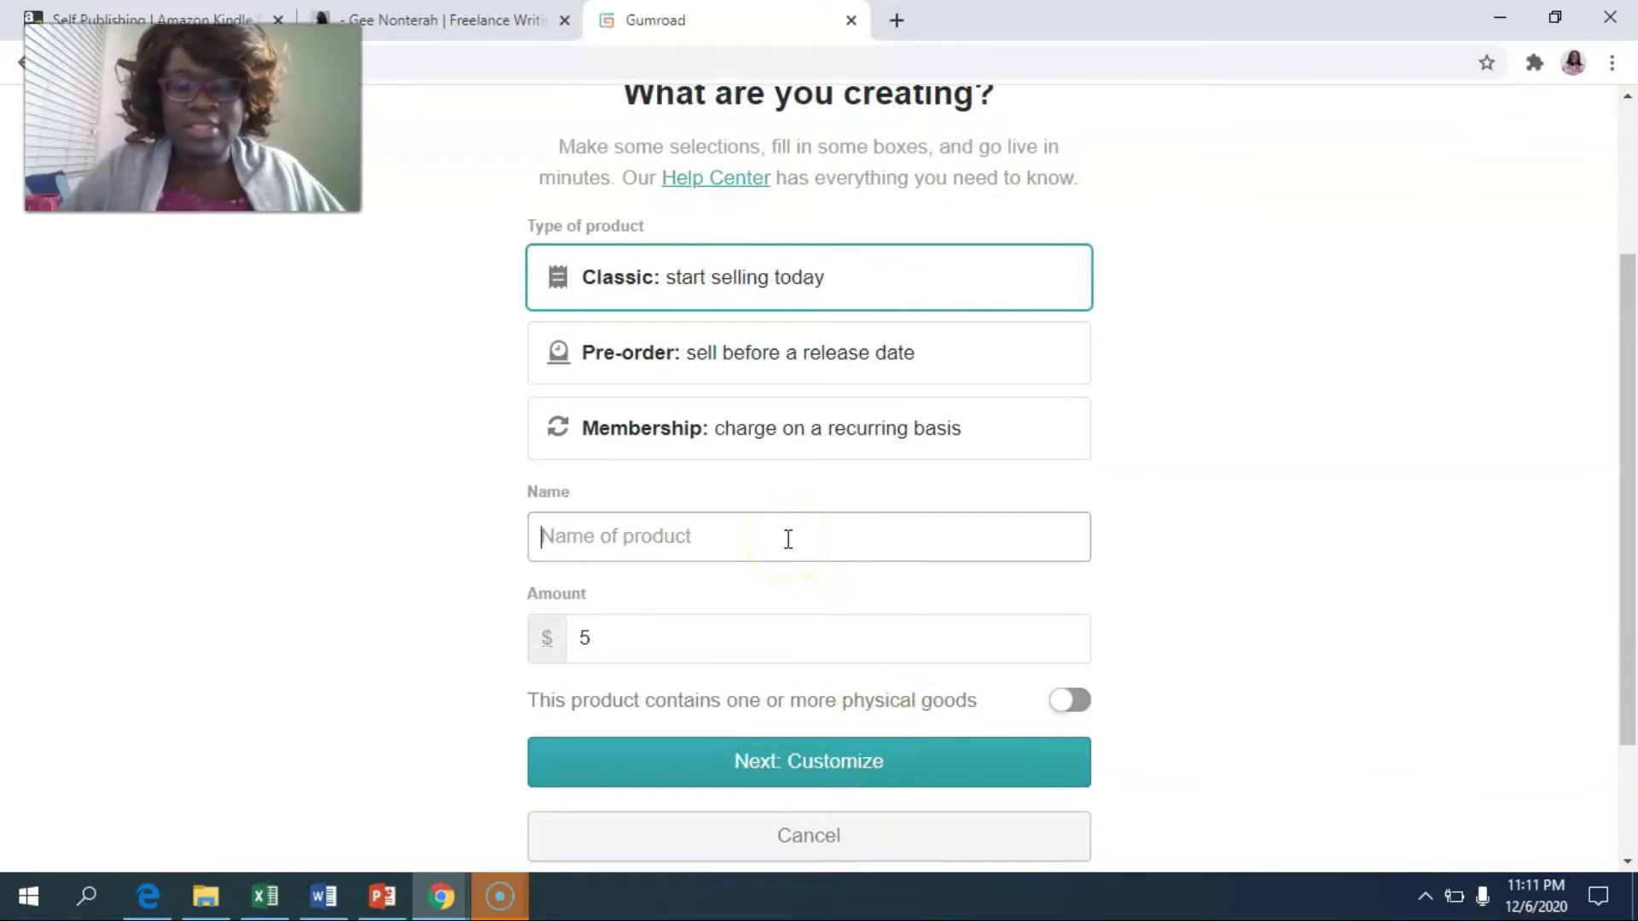
{"action": "type", "text": "Test Document"}
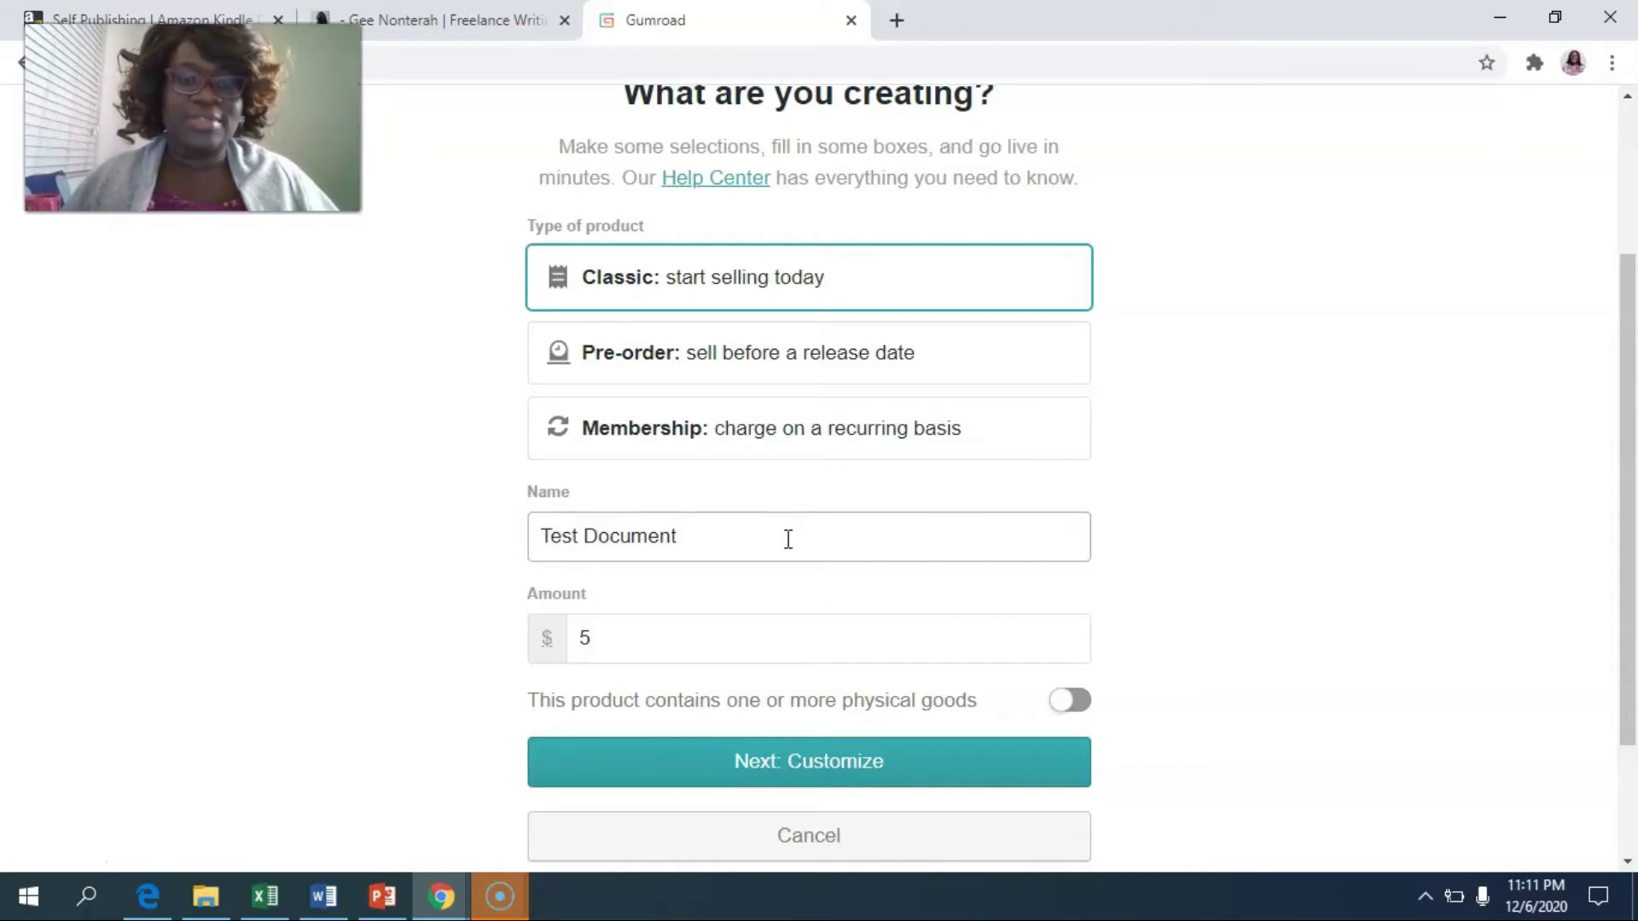
{"action": "scroll", "coordinate": [836, 555], "scroll_direction": "down", "scroll_amount": 1}
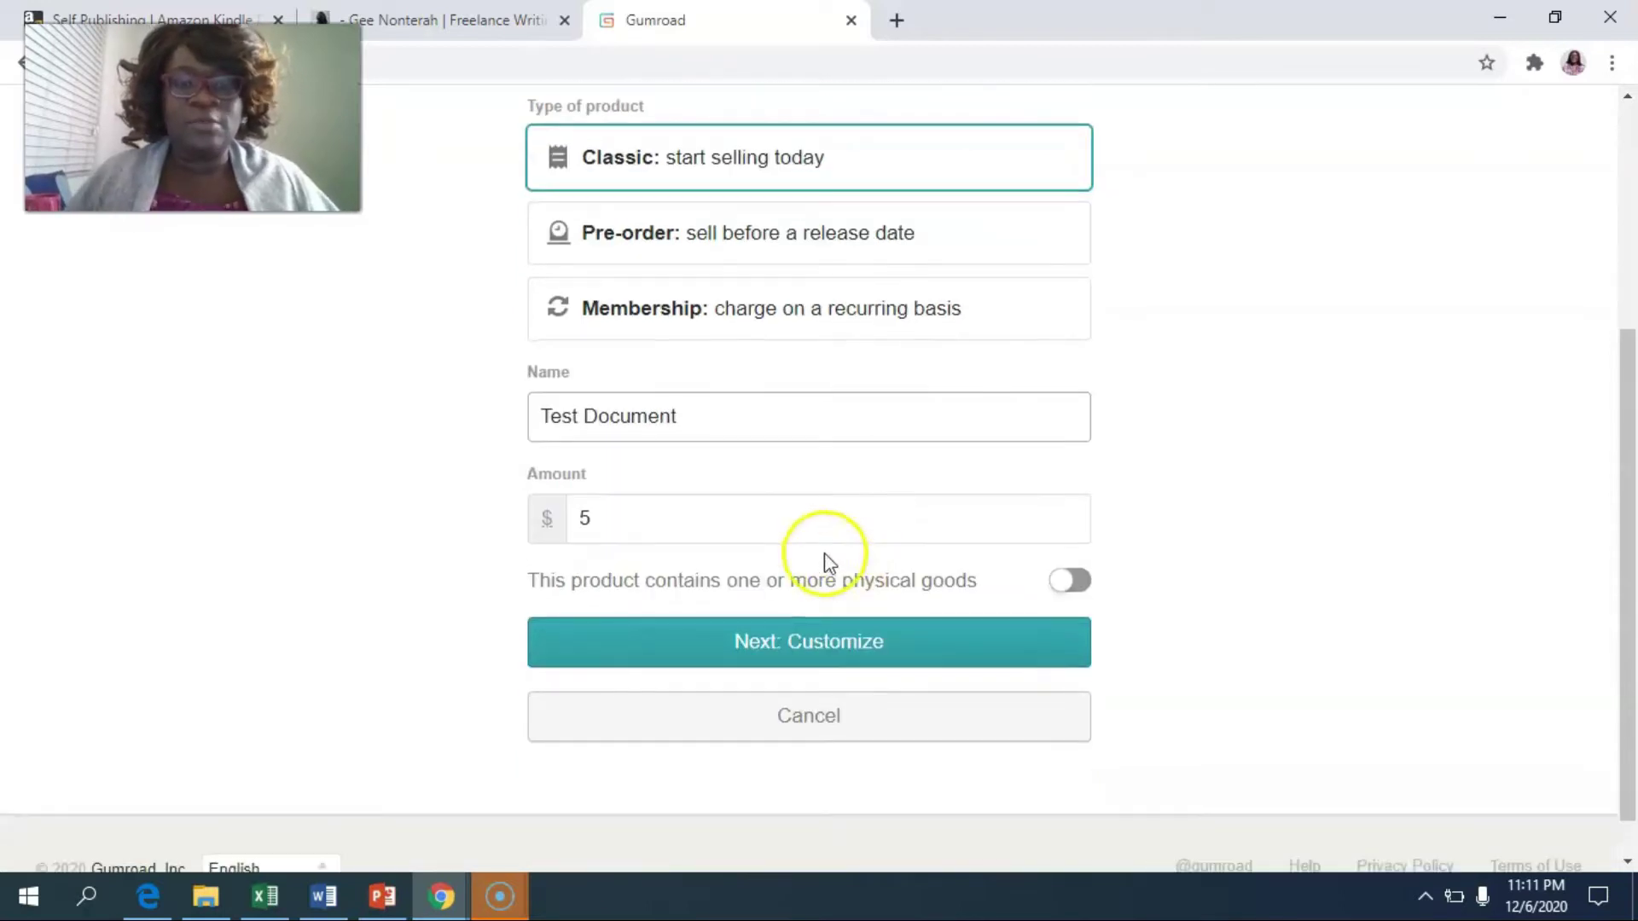
Step: Set the product amount to 5+ so buyers pay $5 or more
{"action": "left_click", "coordinate": [611, 510]}
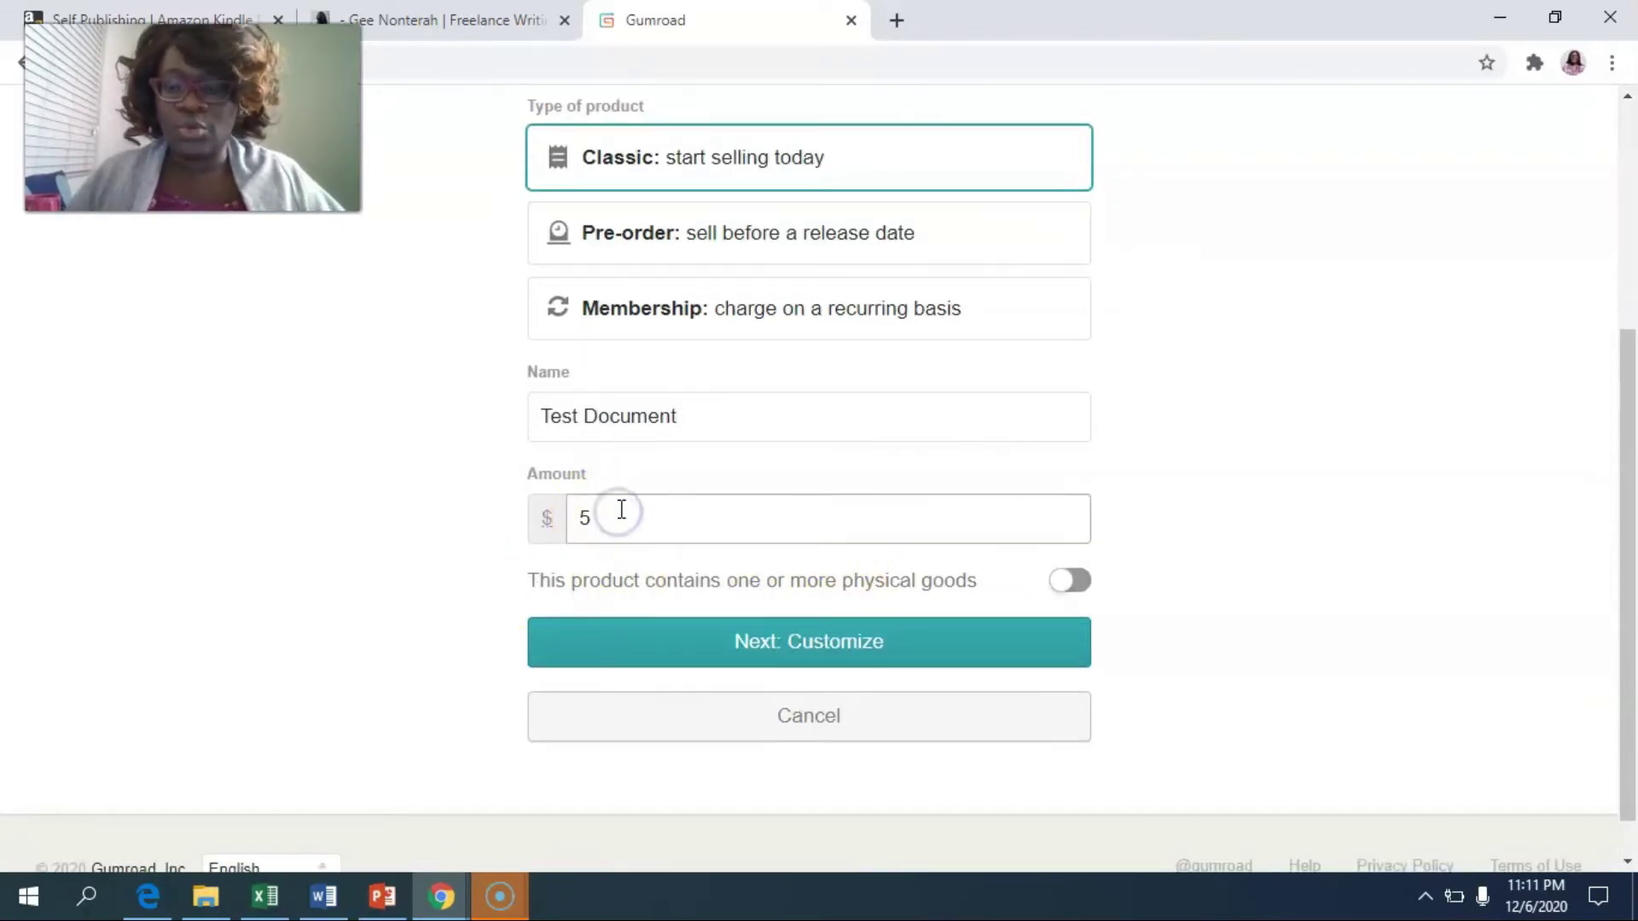
{"action": "type", "text": "10"}
{"action": "key", "text": "BackSpace"}
{"action": "key", "text": "BackSpace"}
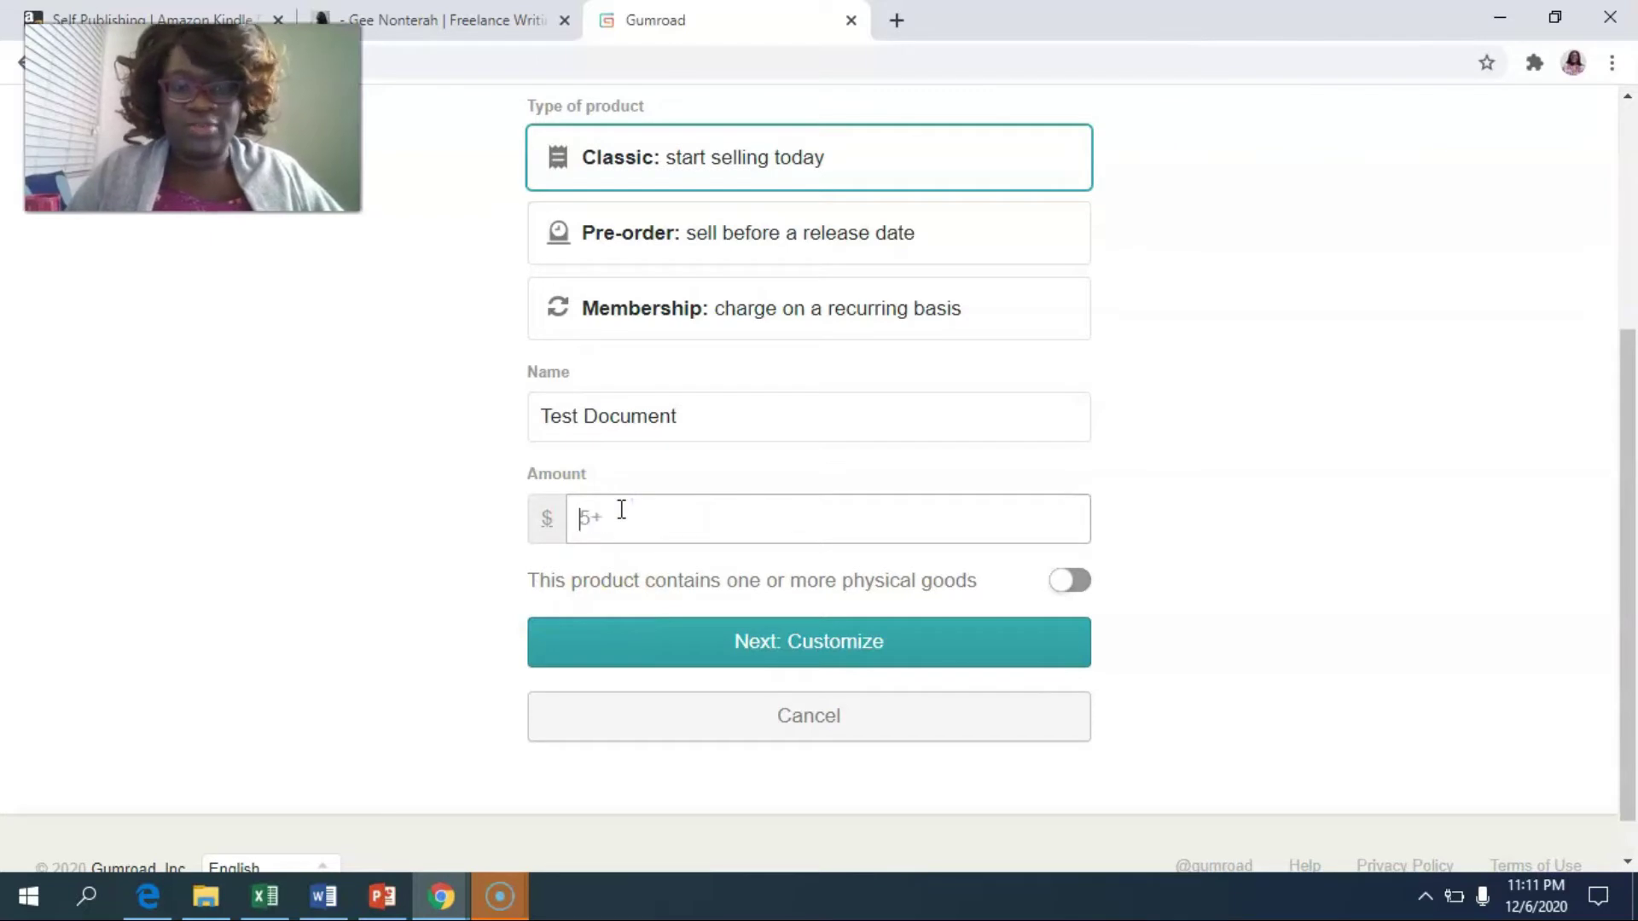
{"action": "type", "text": "7"}
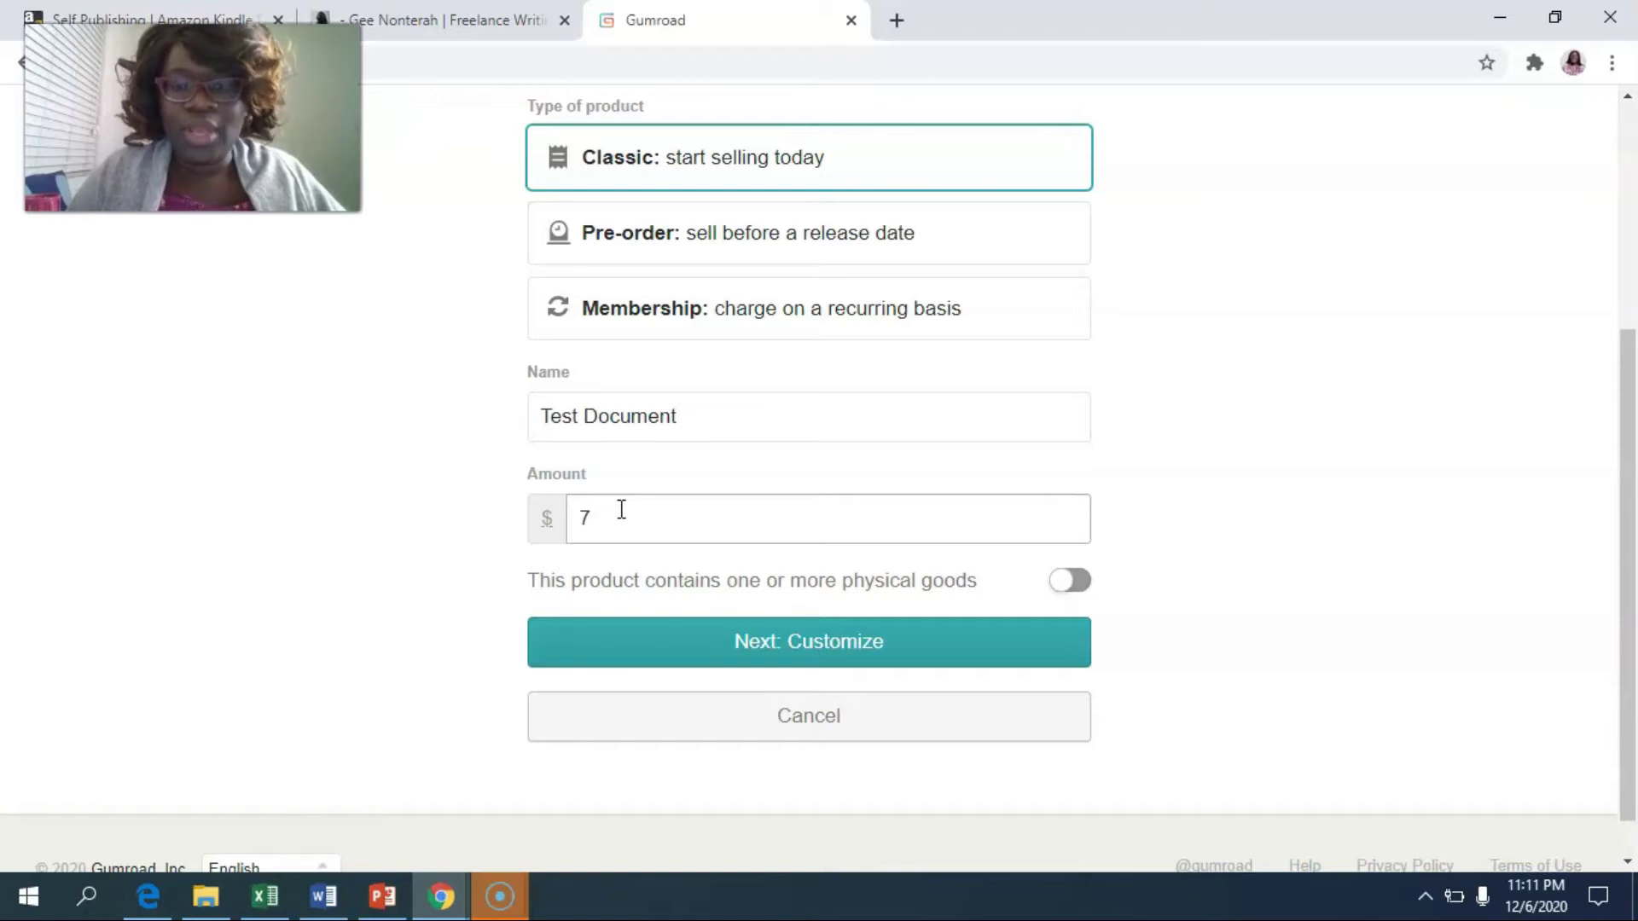
{"action": "key", "text": "BackSpace"}
{"action": "type", "text": "5"}
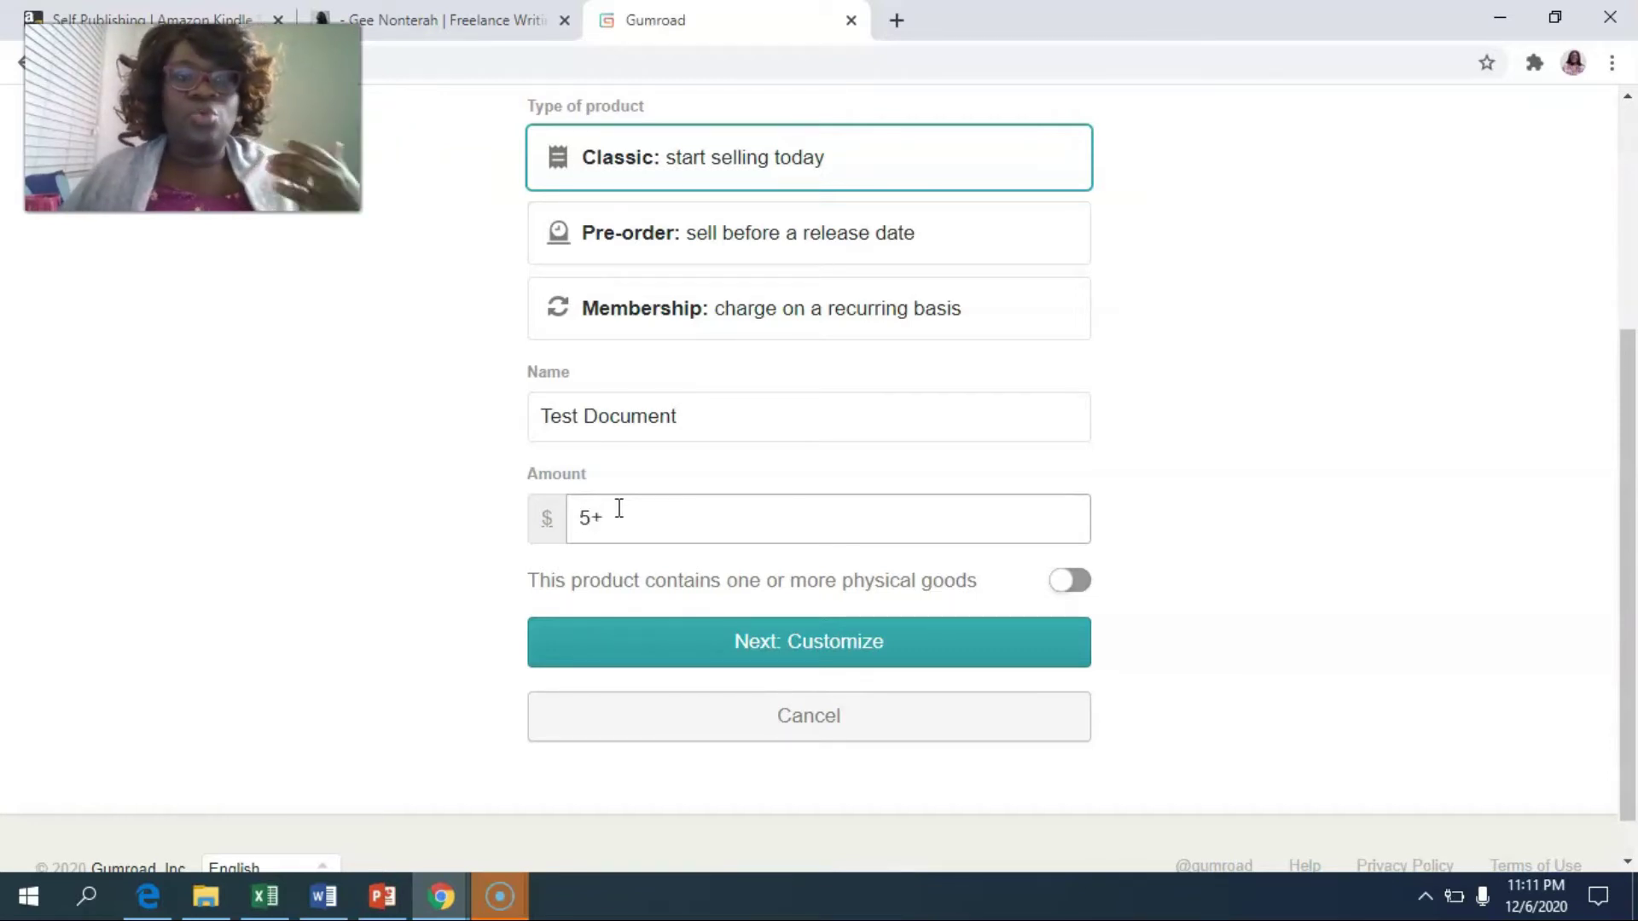
{"action": "type", "text": "+"}
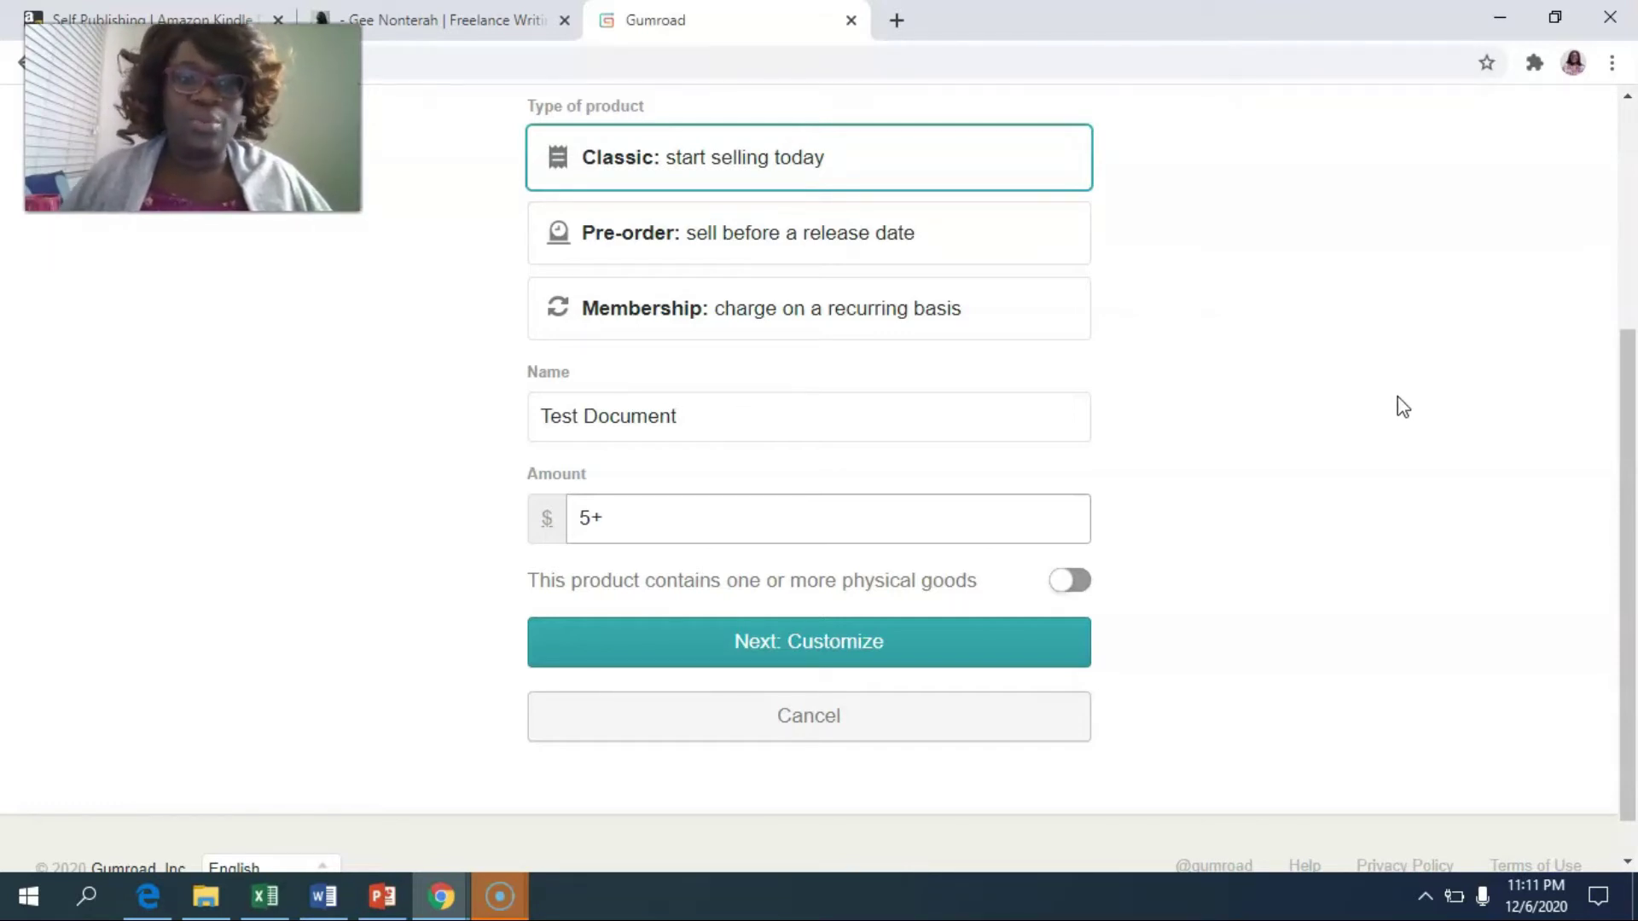
{"action": "scroll", "coordinate": [1402, 403], "scroll_direction": "down", "scroll_amount": 1}
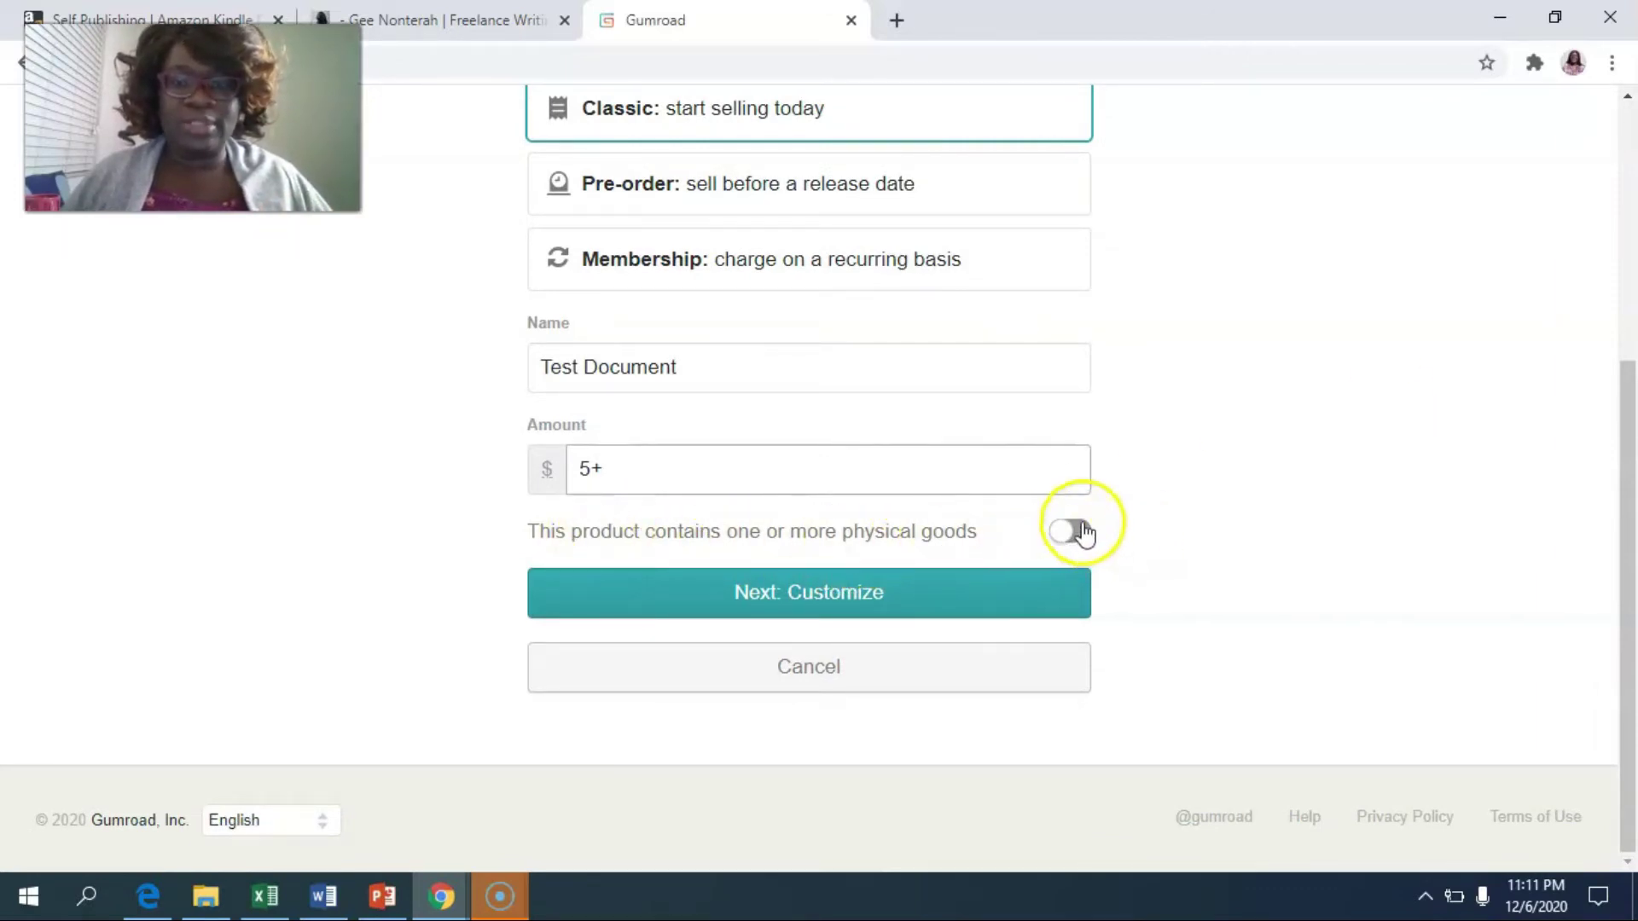
Step: Create Test Document and review its Description, Cover, Call to action and Content sections
{"action": "left_click", "coordinate": [950, 595]}
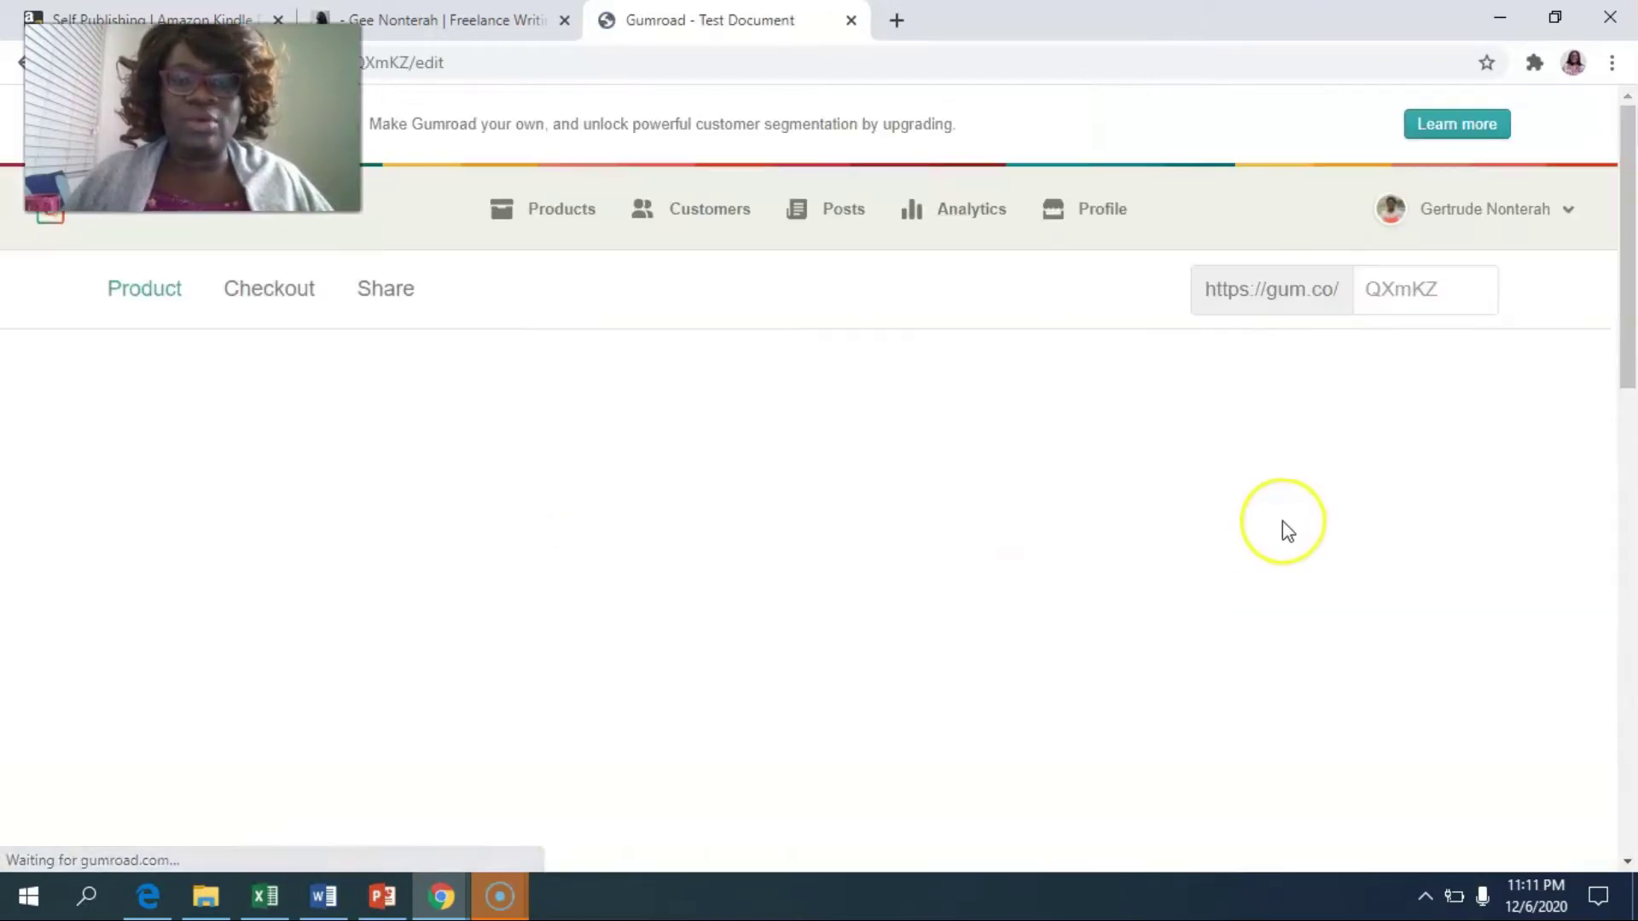
{"action": "scroll", "coordinate": [599, 515], "scroll_direction": "down", "scroll_amount": 1}
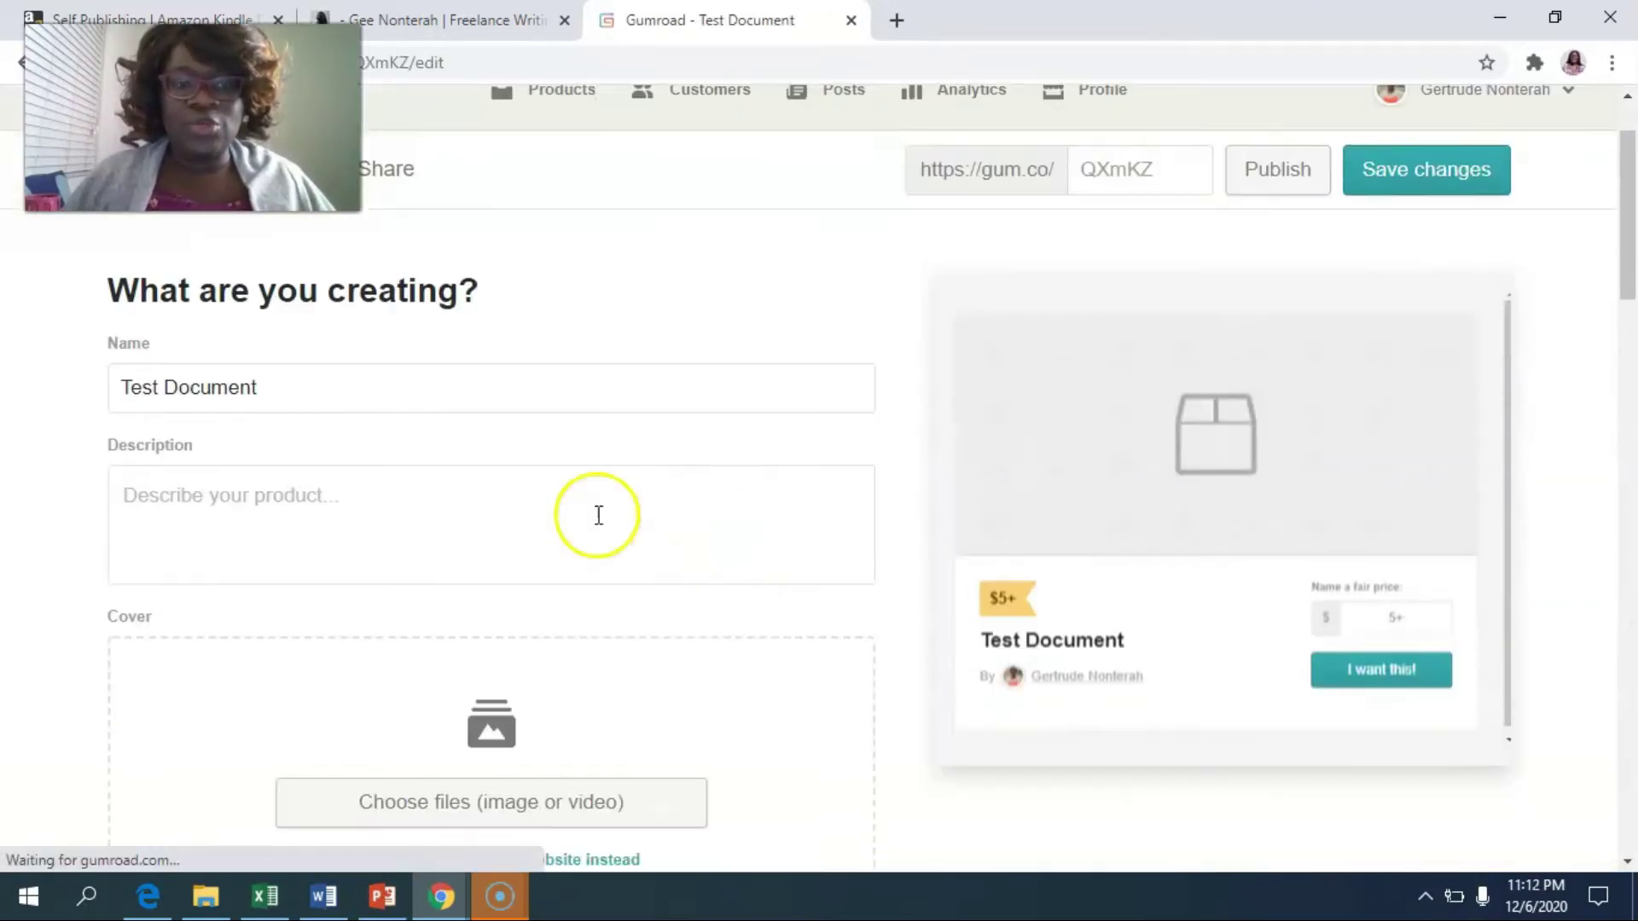
{"action": "left_click", "coordinate": [365, 512]}
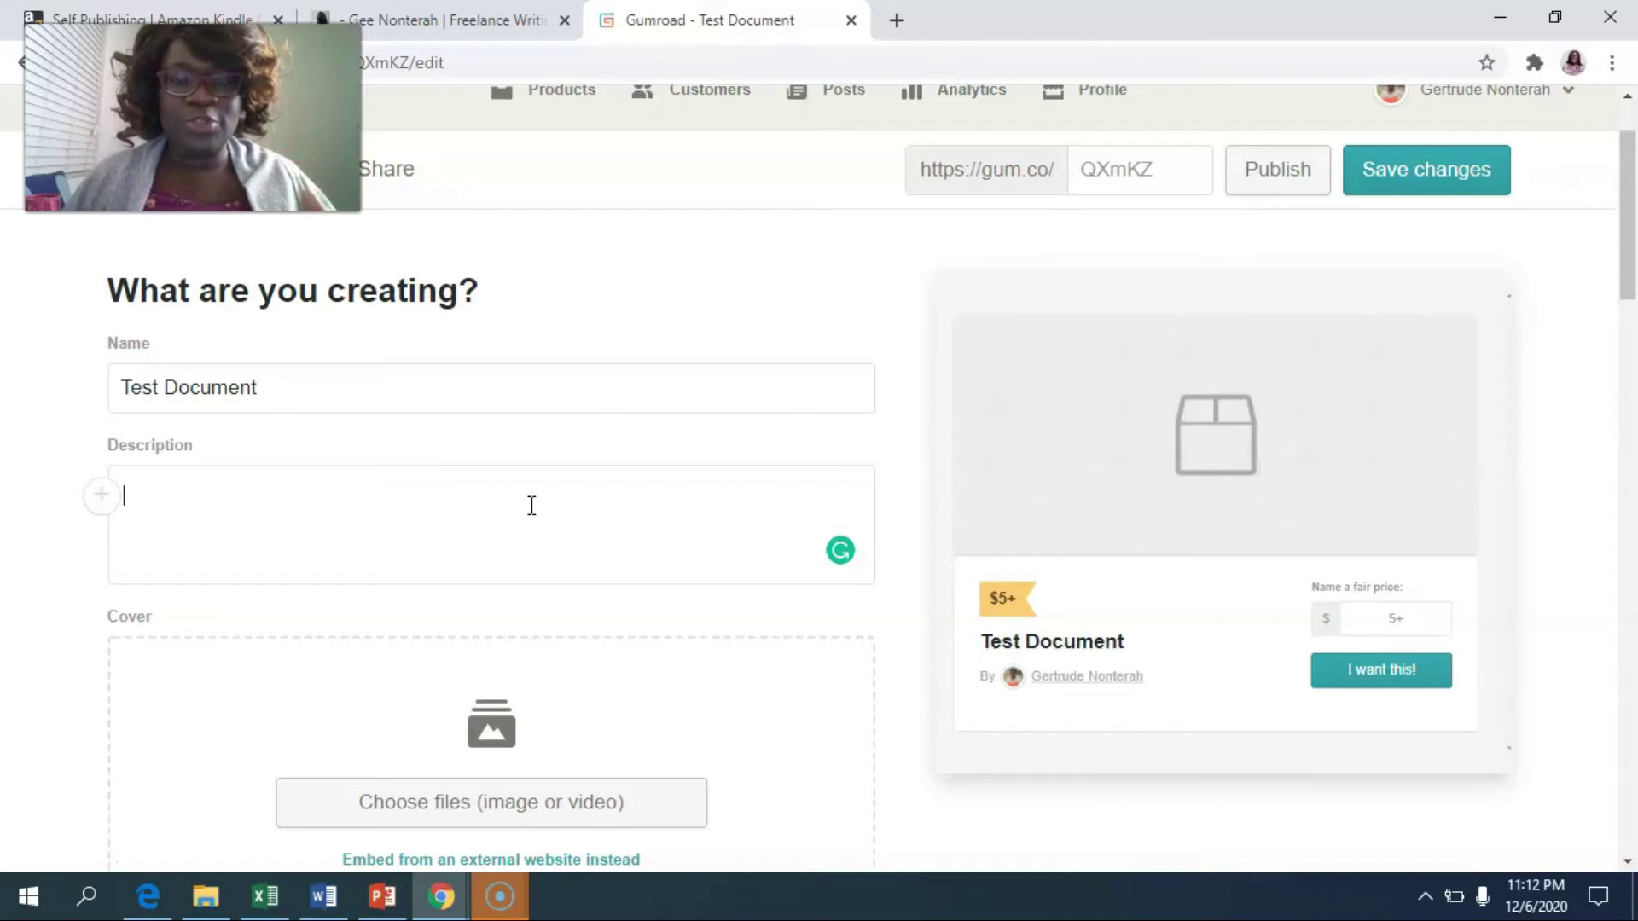
{"action": "left_click", "coordinate": [529, 503]}
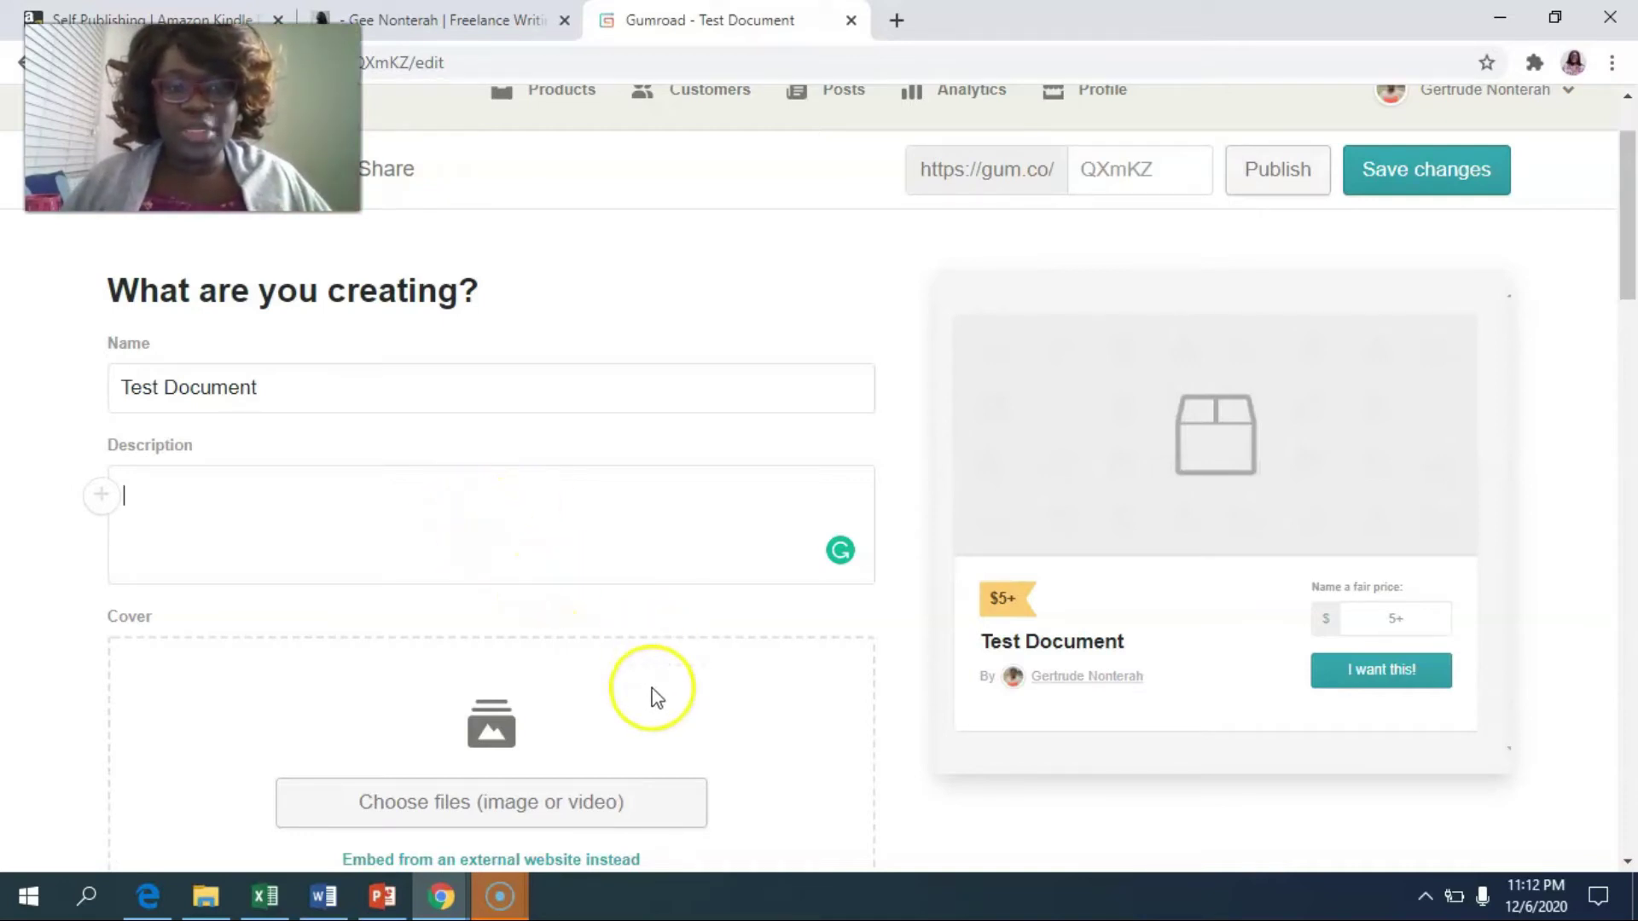
{"action": "scroll", "coordinate": [655, 694], "scroll_direction": "down", "scroll_amount": 1}
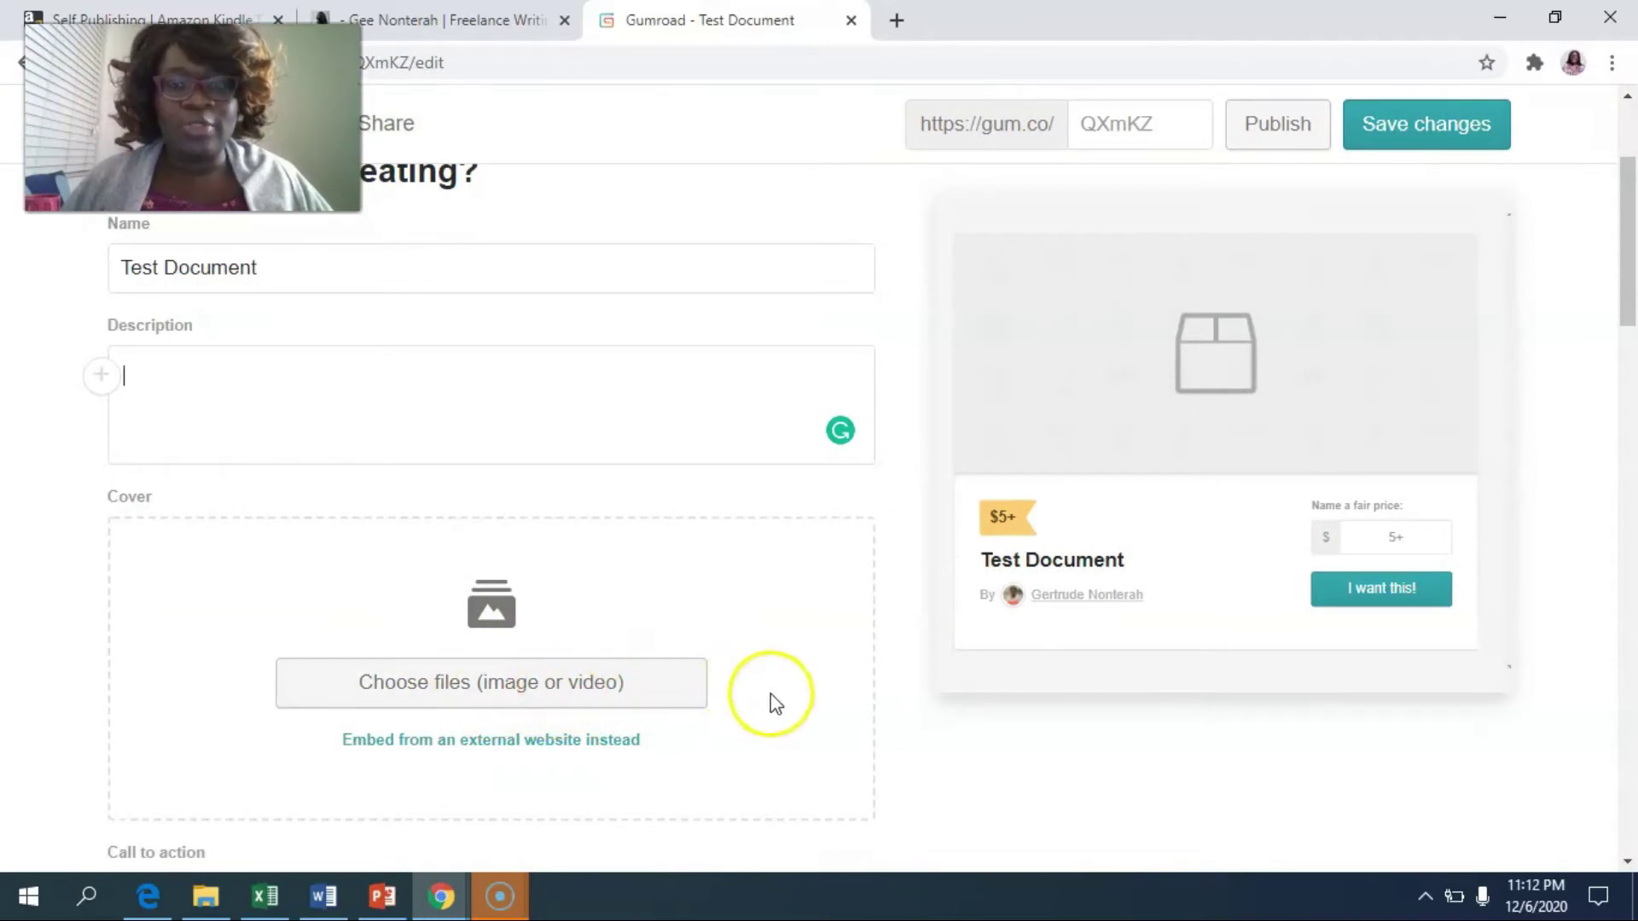
{"action": "scroll", "coordinate": [770, 693], "scroll_direction": "up", "scroll_amount": 3}
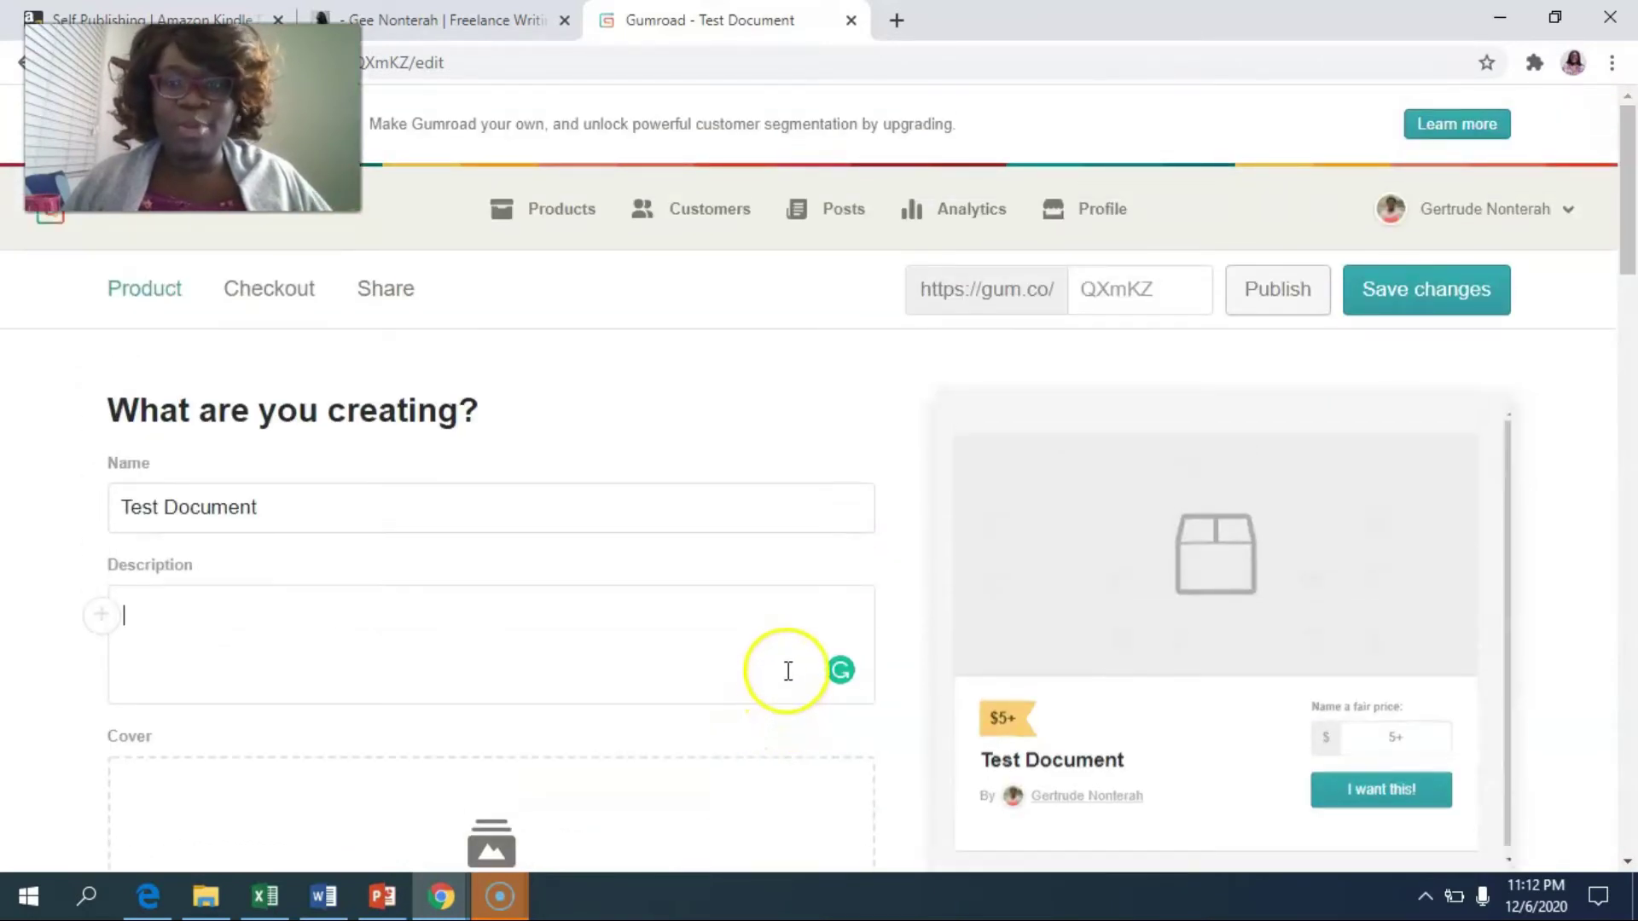
{"action": "scroll", "coordinate": [788, 665], "scroll_direction": "down", "scroll_amount": 1}
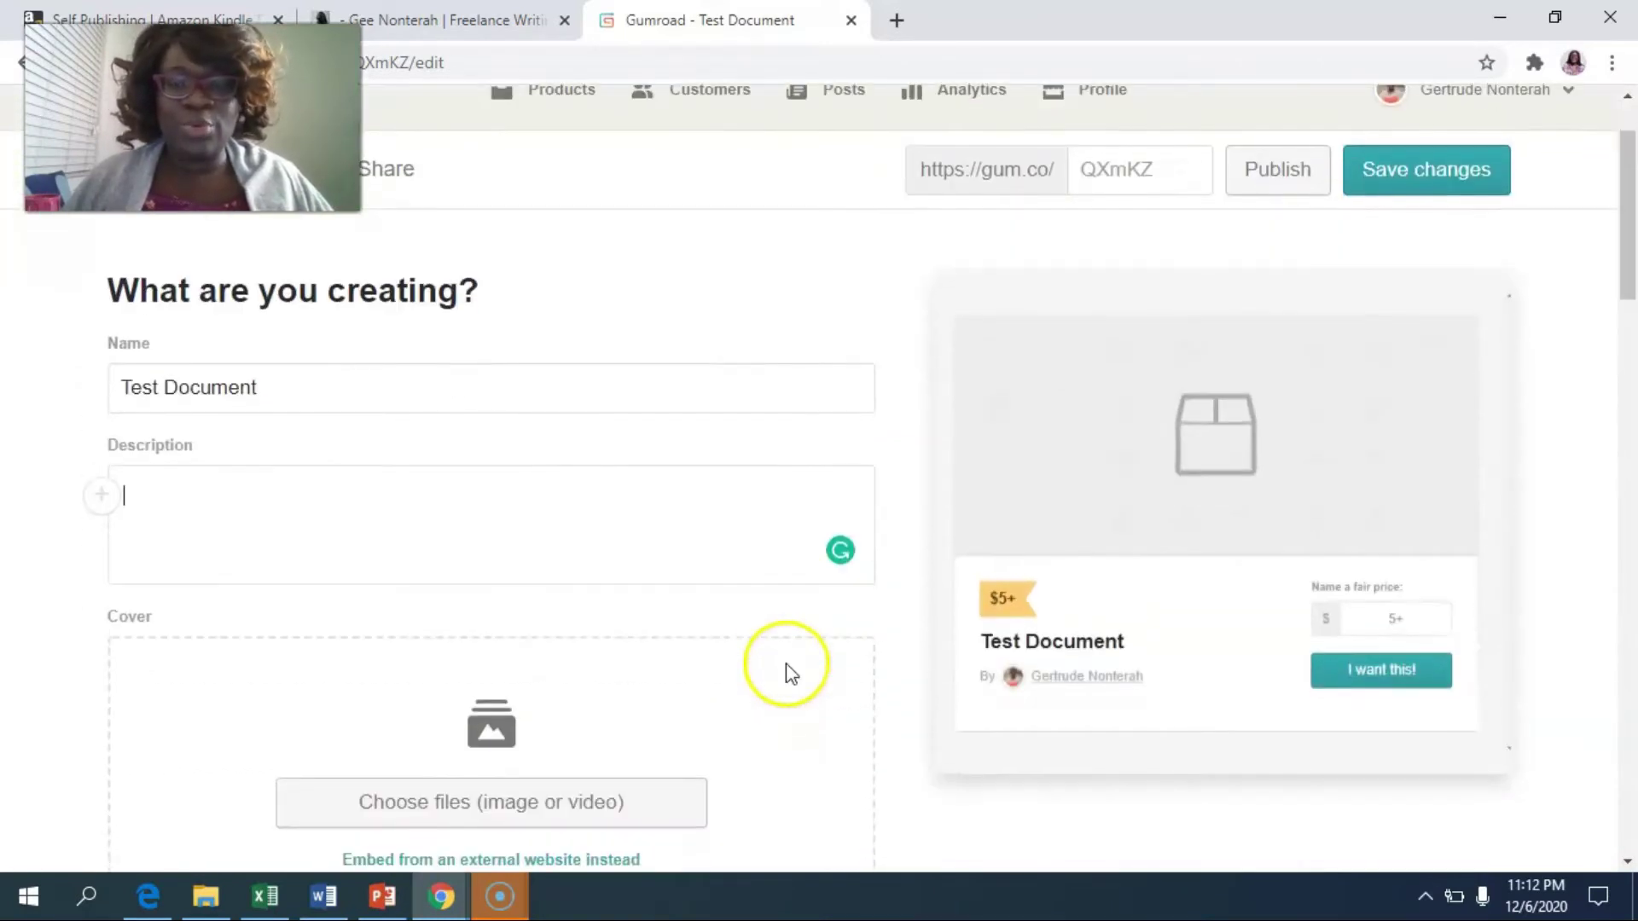
{"action": "scroll", "coordinate": [789, 666], "scroll_direction": "down", "scroll_amount": 4}
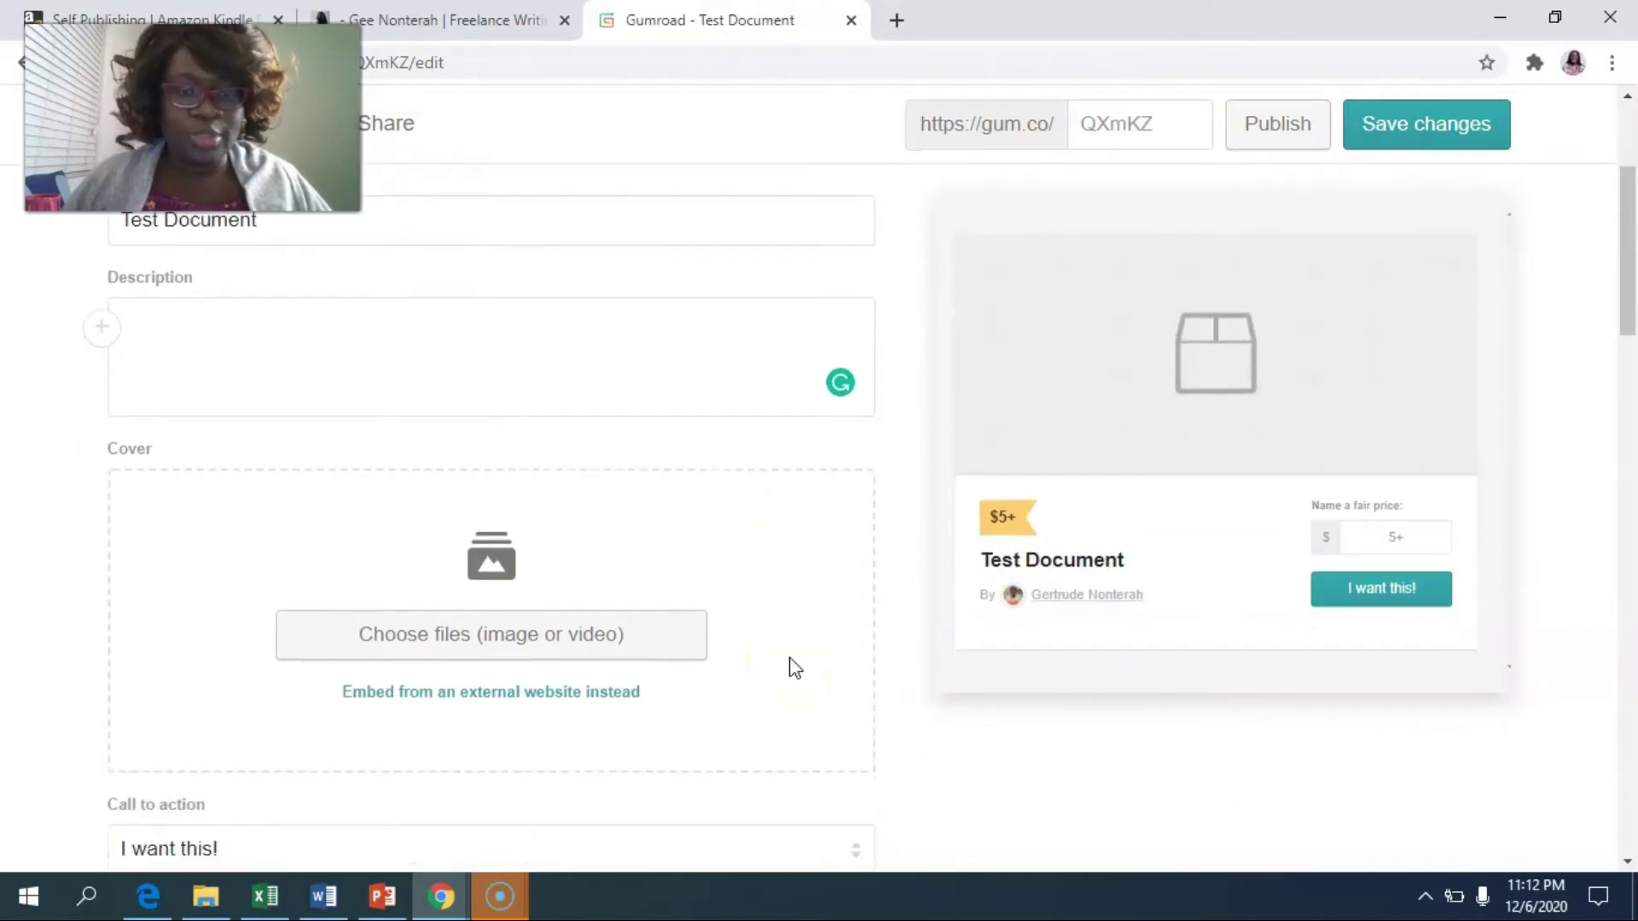
{"action": "scroll", "coordinate": [794, 665], "scroll_direction": "down", "scroll_amount": 5}
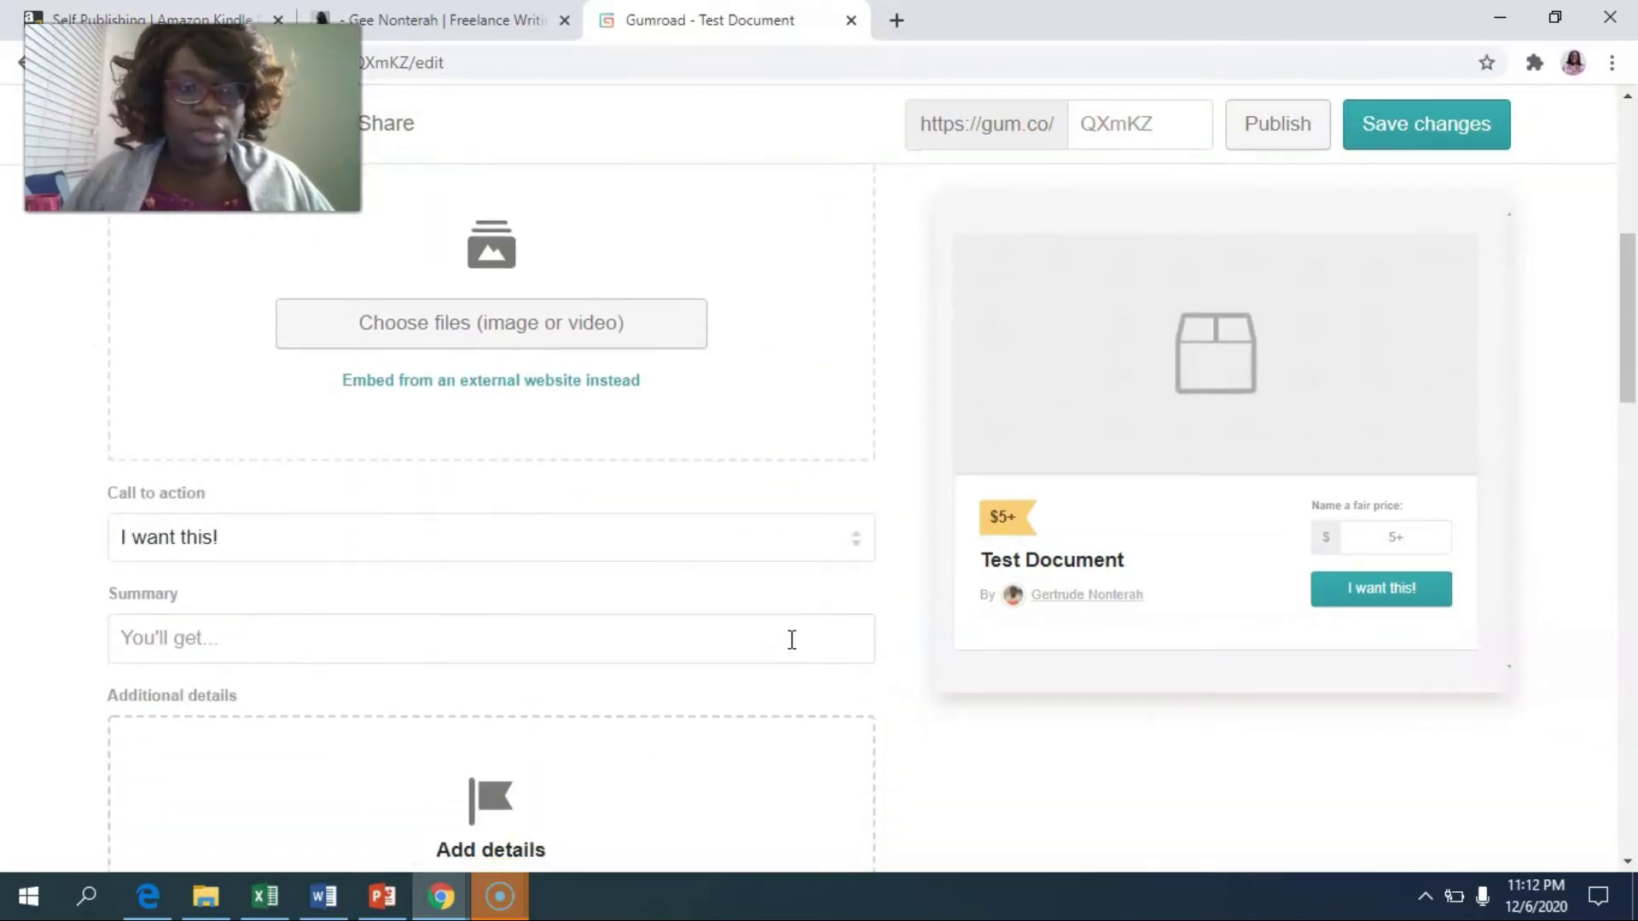
{"action": "scroll", "coordinate": [792, 649], "scroll_direction": "down", "scroll_amount": 5}
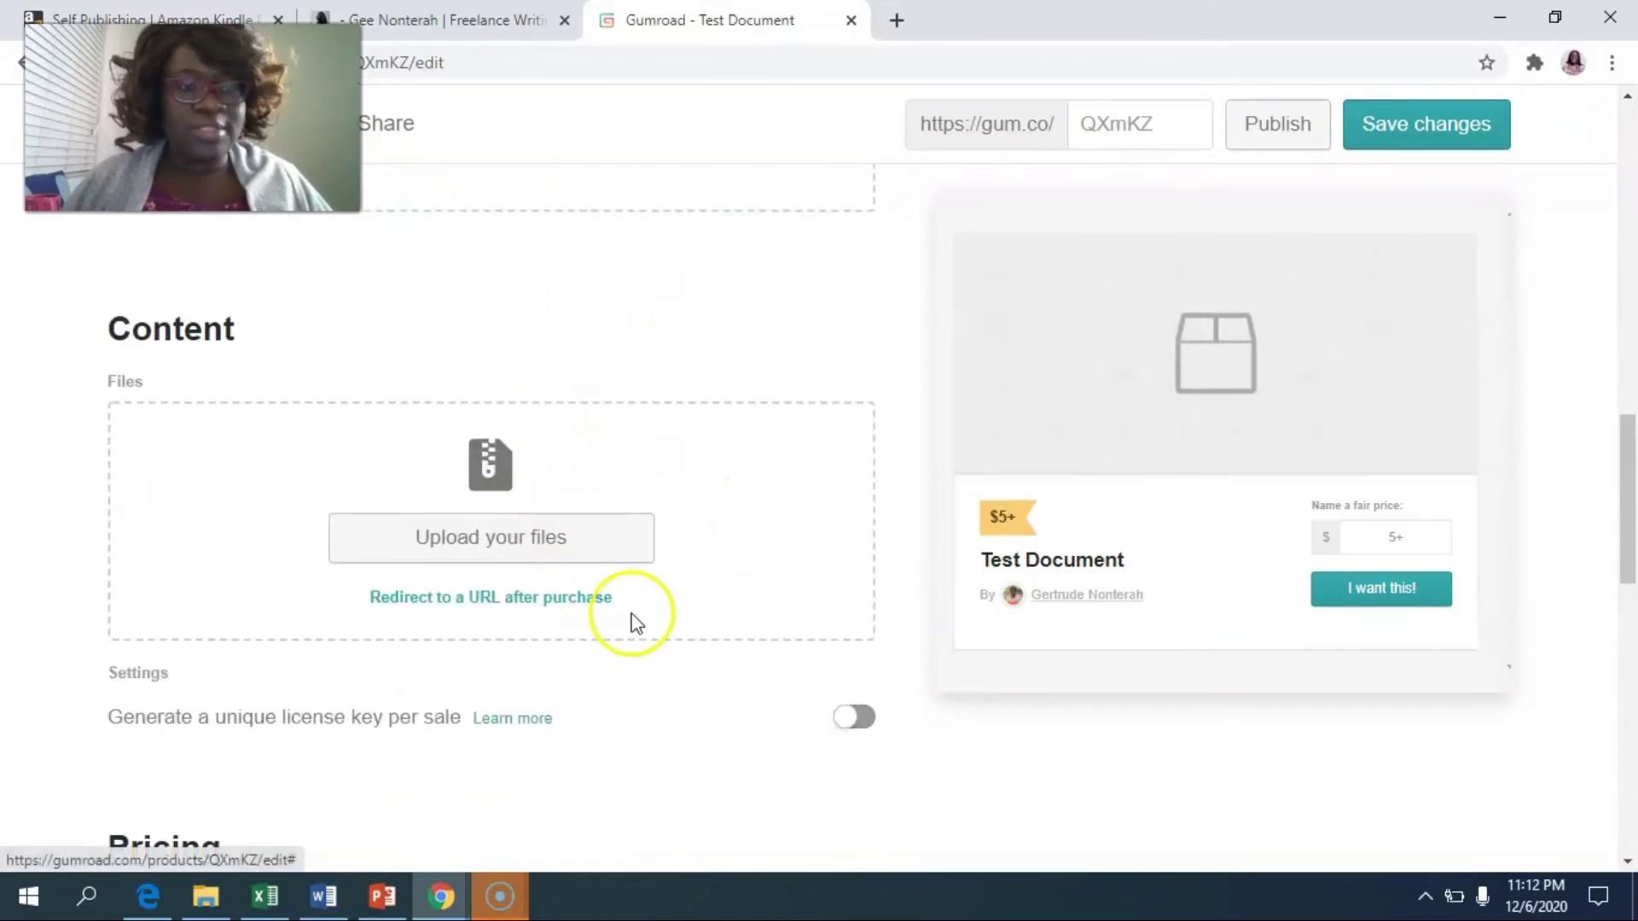
Step: Upload the Test Doc PDF from the Desktop as Test Document's content file
{"action": "left_click", "coordinate": [559, 542]}
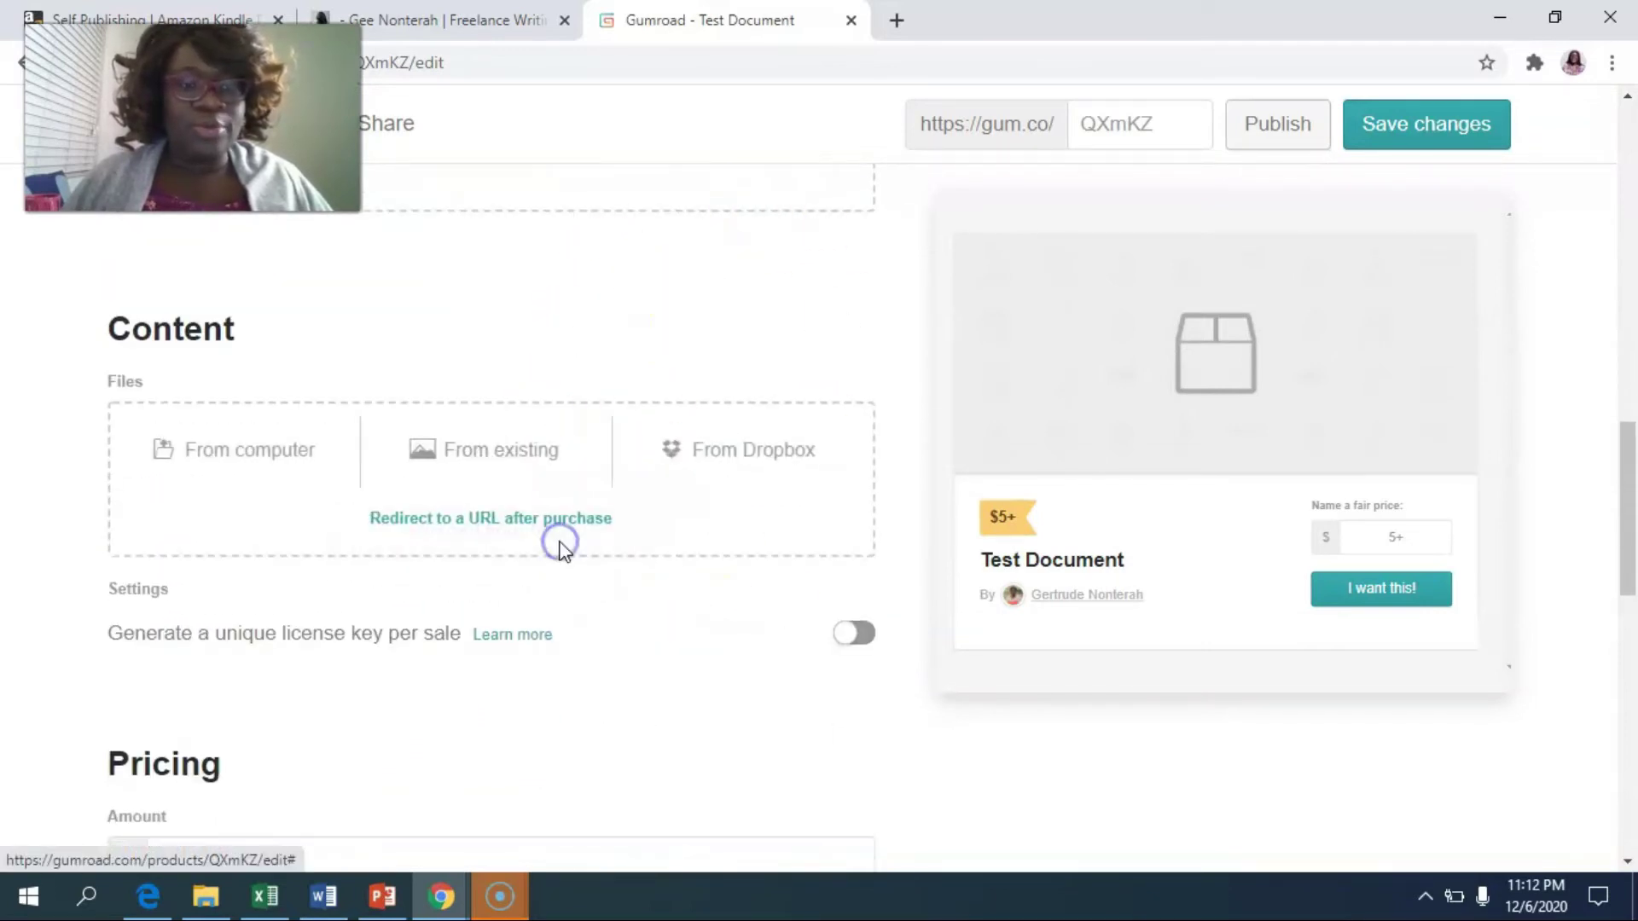
{"action": "left_click", "coordinate": [304, 461]}
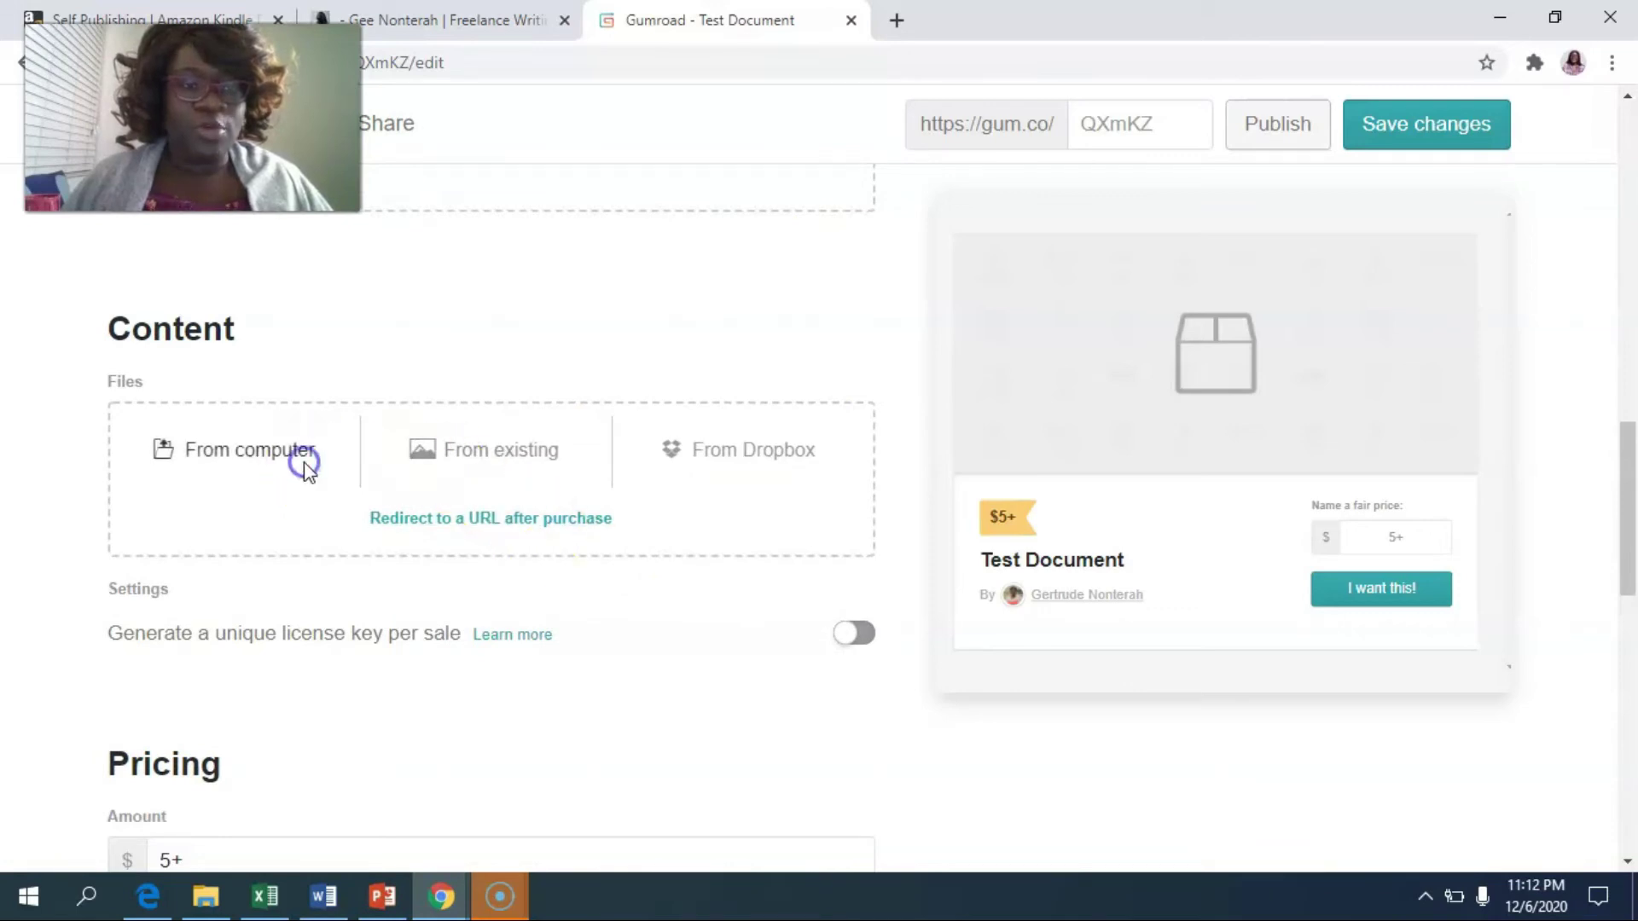
{"action": "left_click", "coordinate": [120, 417]}
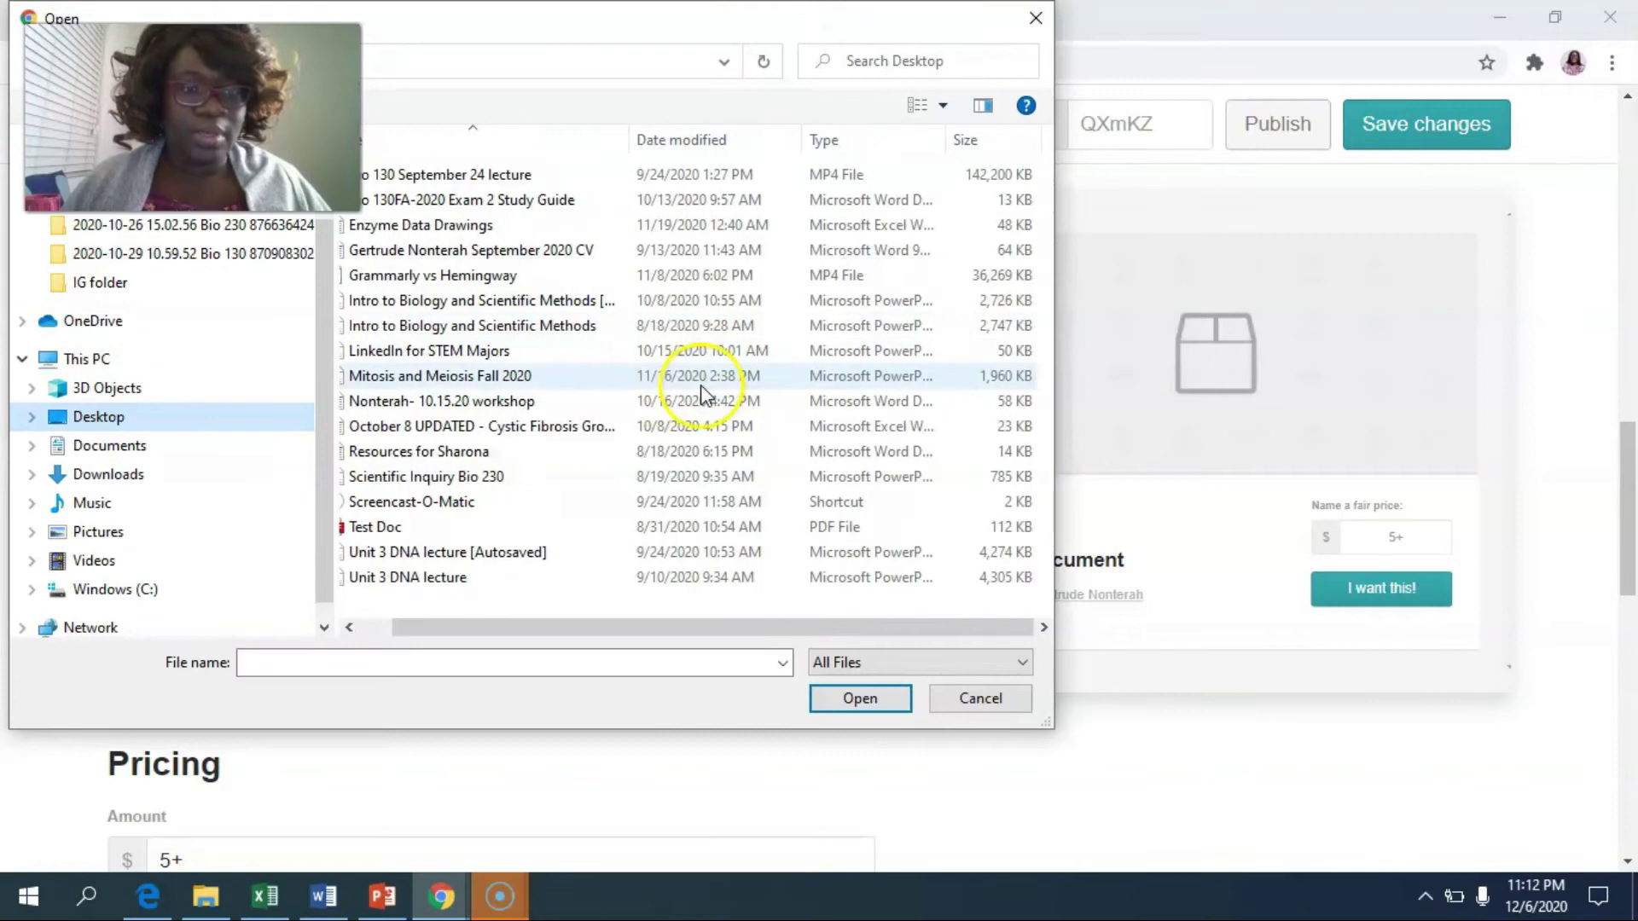
{"action": "left_click", "coordinate": [400, 525]}
{"action": "left_click", "coordinate": [848, 710]}
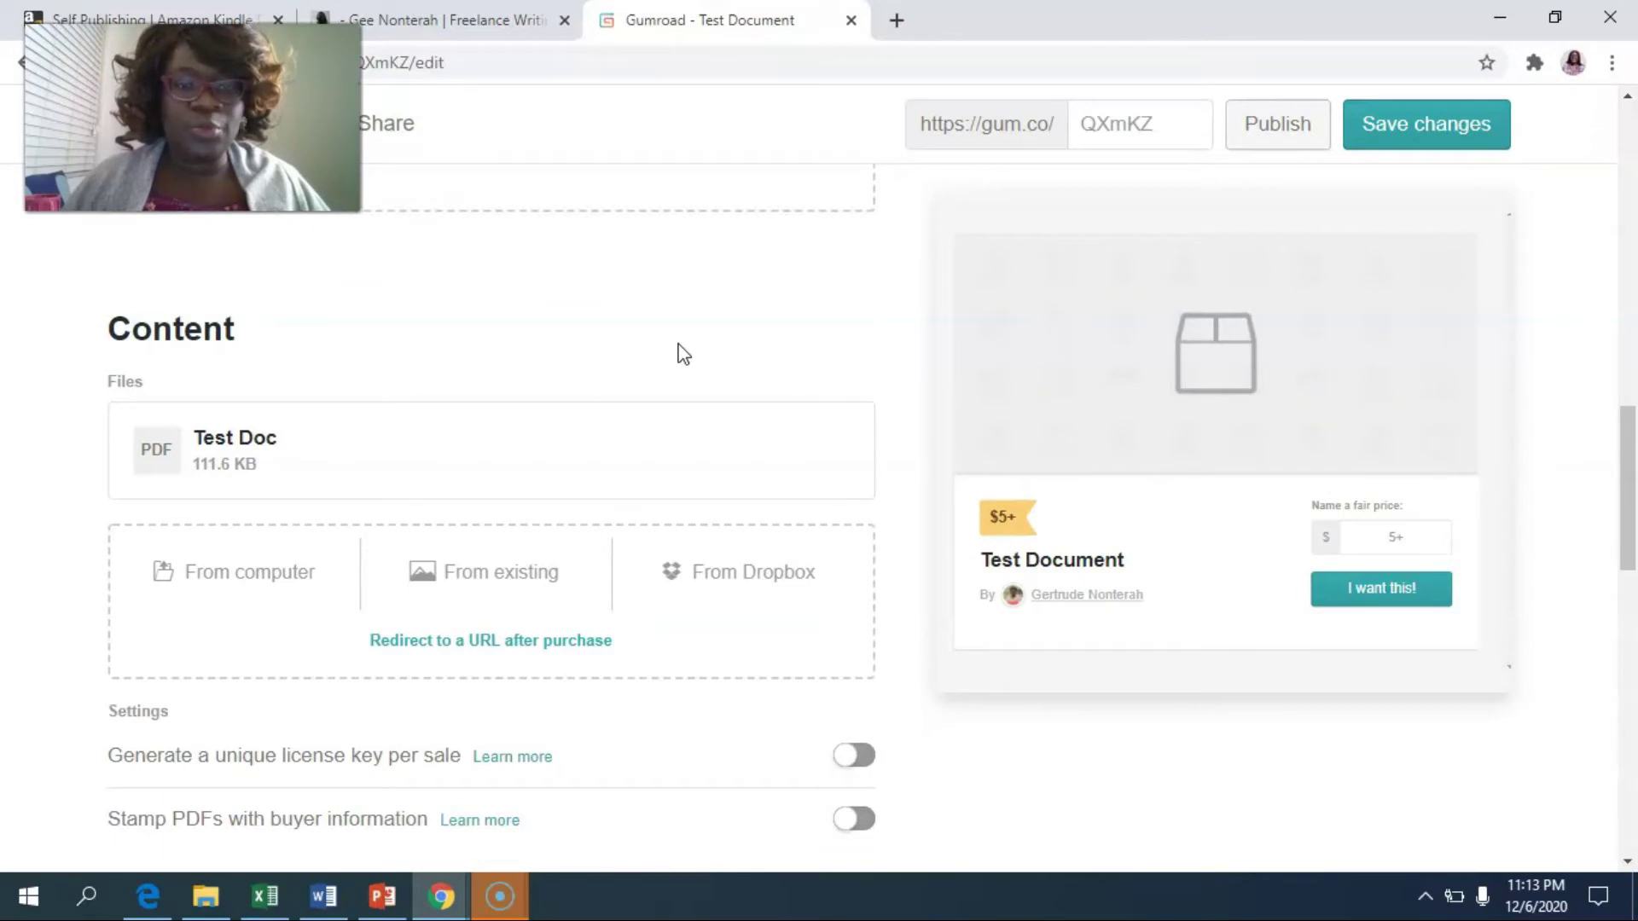
{"action": "scroll", "coordinate": [691, 359], "scroll_direction": "down", "scroll_amount": 2}
{"action": "mouse_move", "coordinate": [729, 355]}
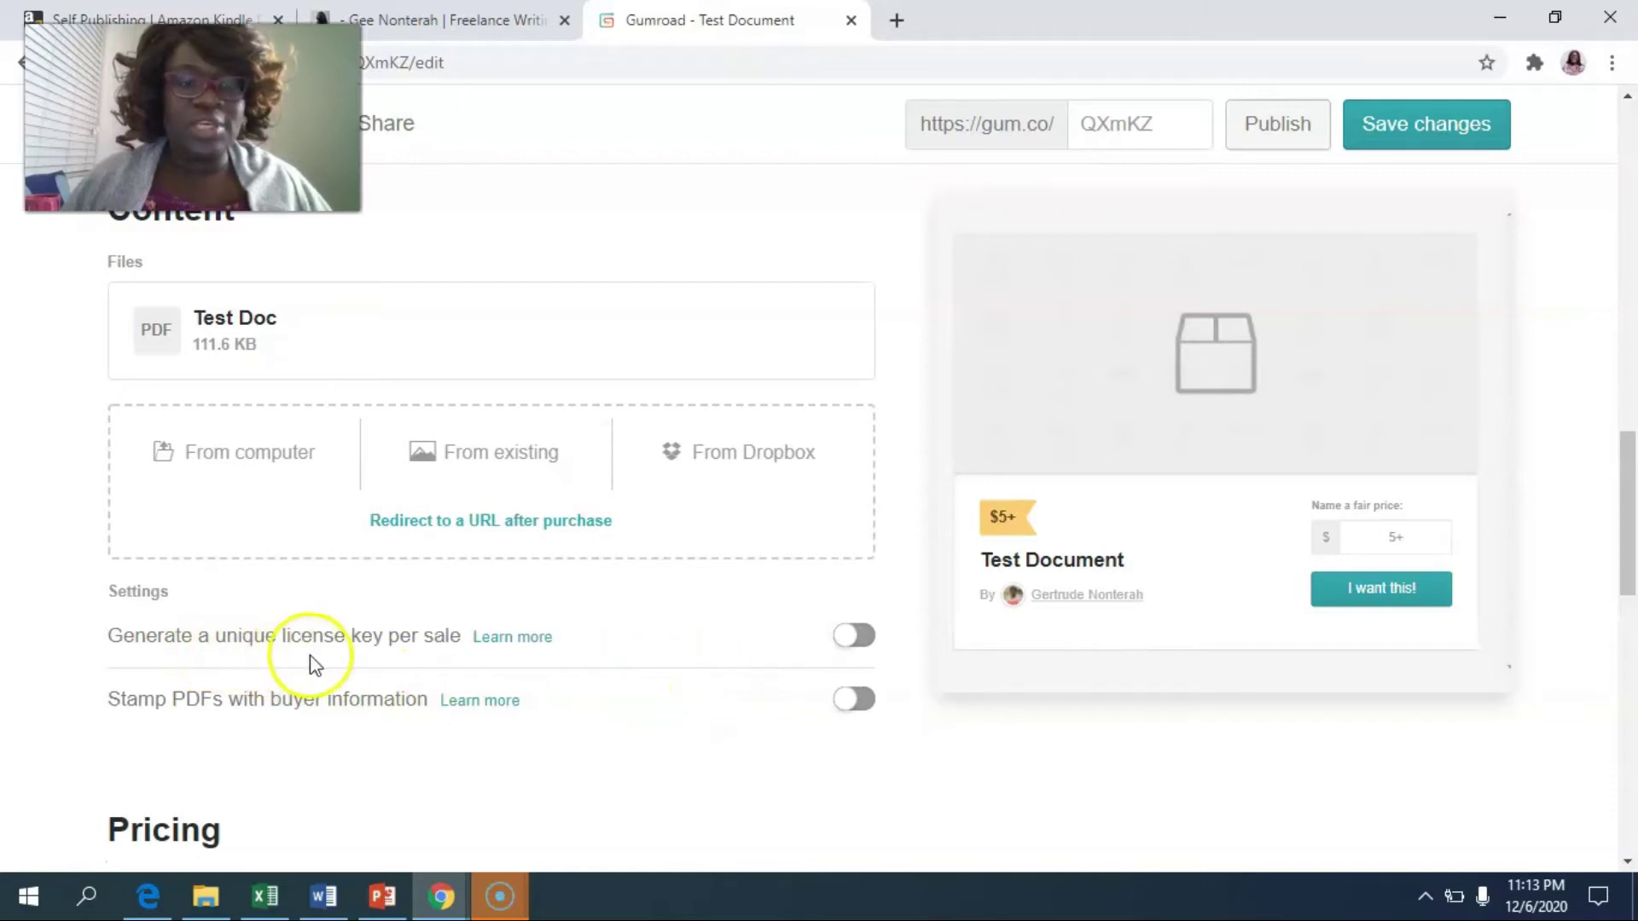
{"action": "scroll", "coordinate": [333, 657], "scroll_direction": "down", "scroll_amount": 2}
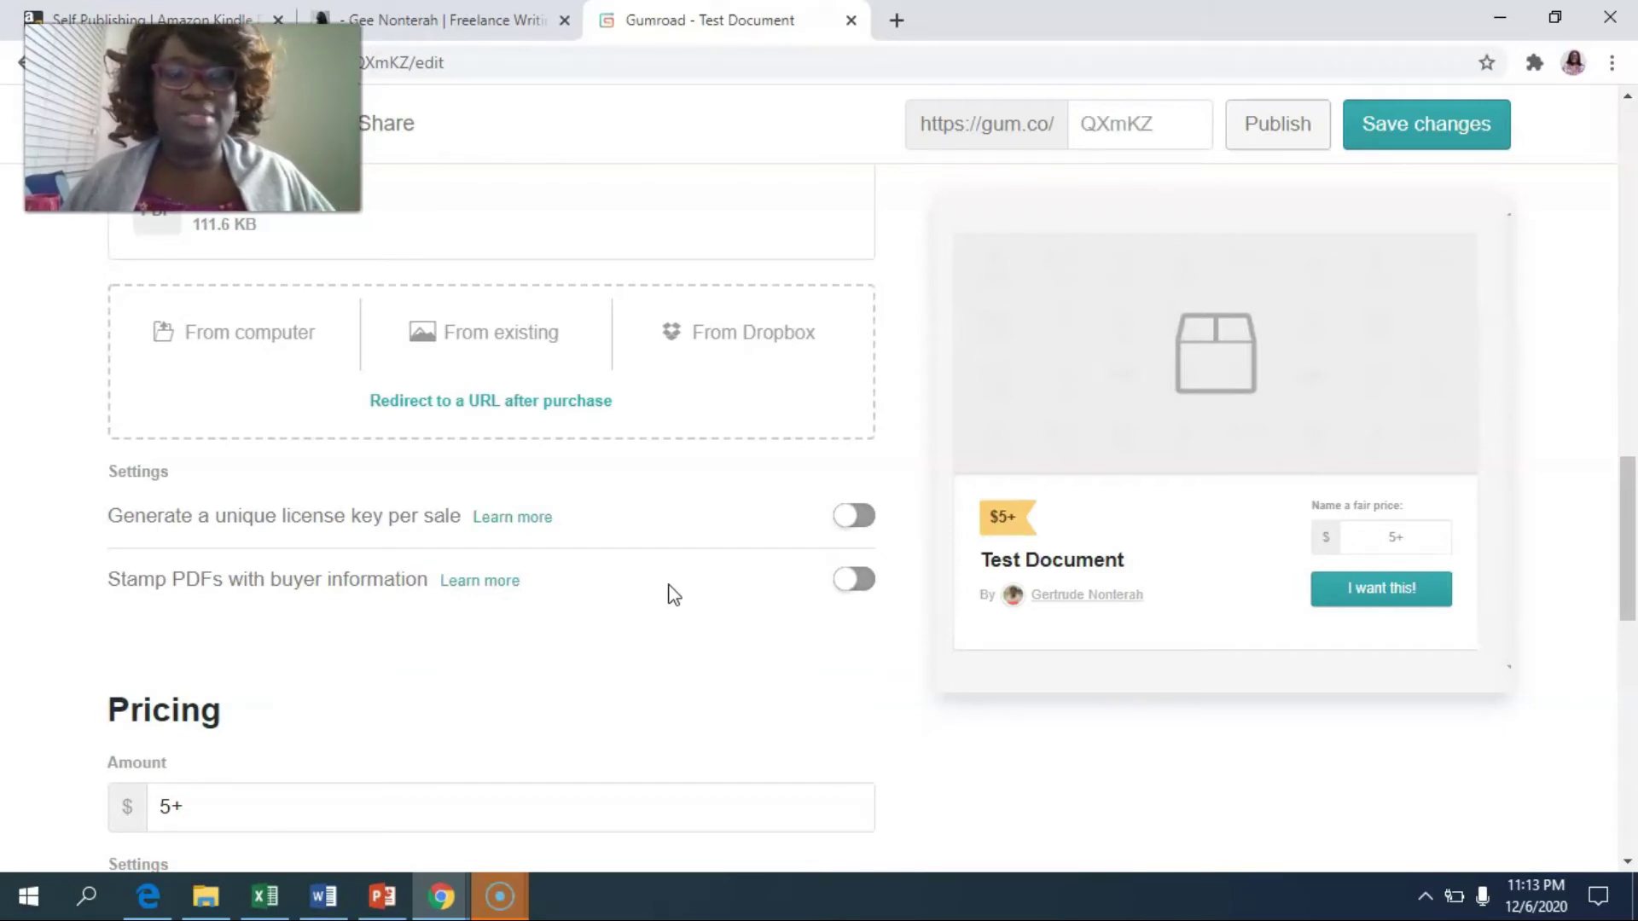
{"action": "left_click", "coordinate": [686, 570]}
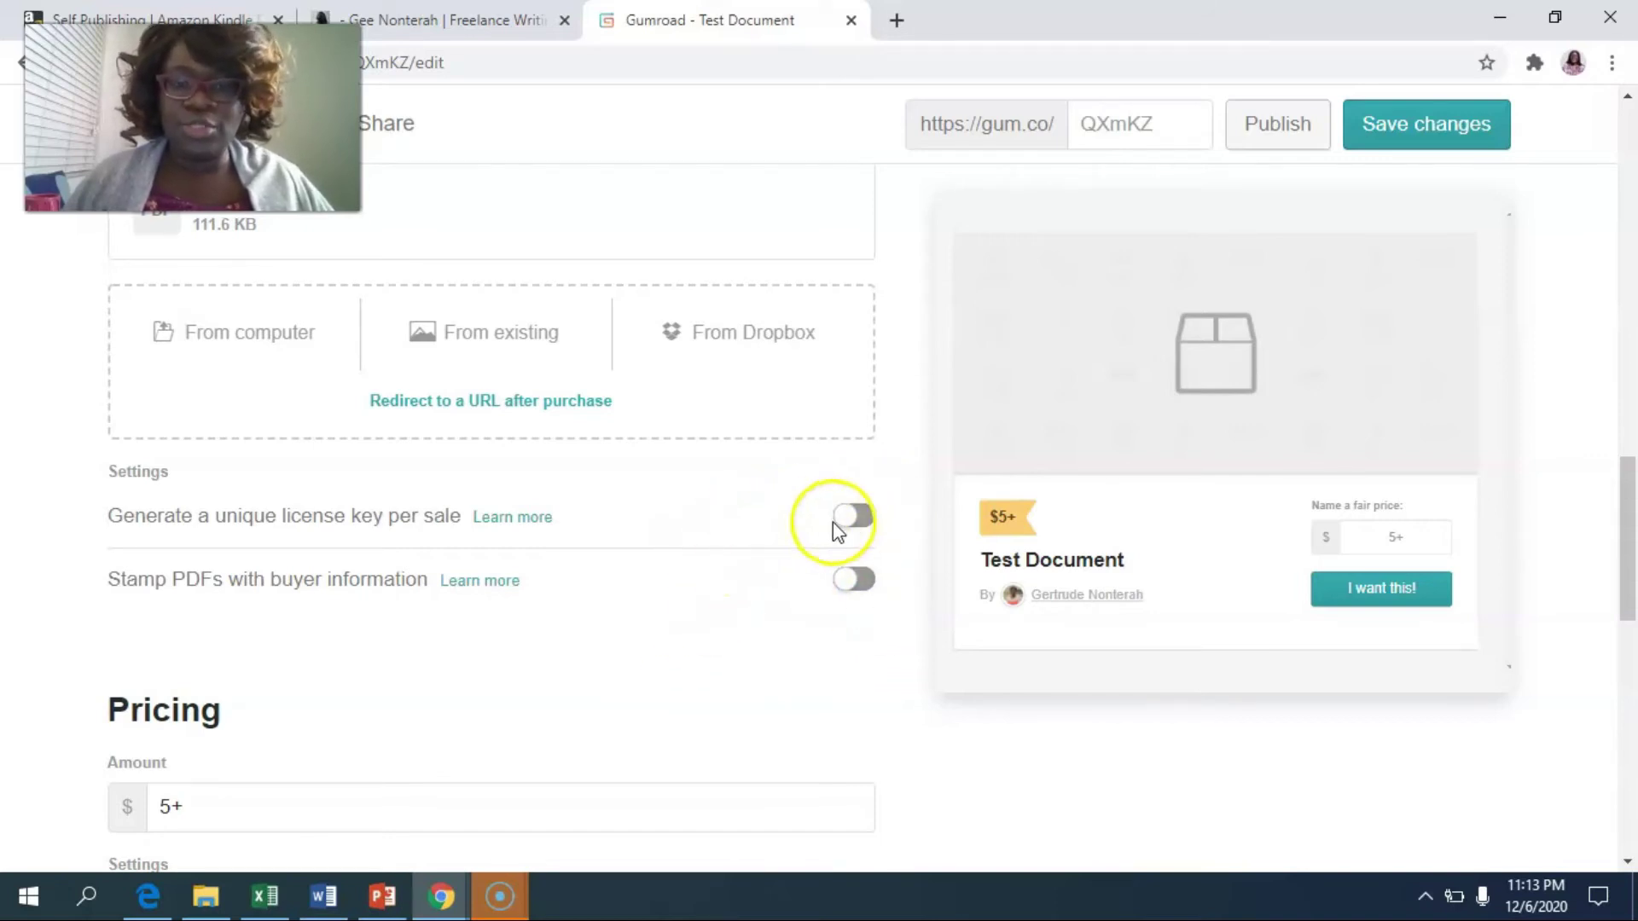
Step: Review the Pricing and Versions sections, then save Test Document's changes (Size 112 KB)
{"action": "scroll", "coordinate": [851, 640], "scroll_direction": "down", "scroll_amount": 1}
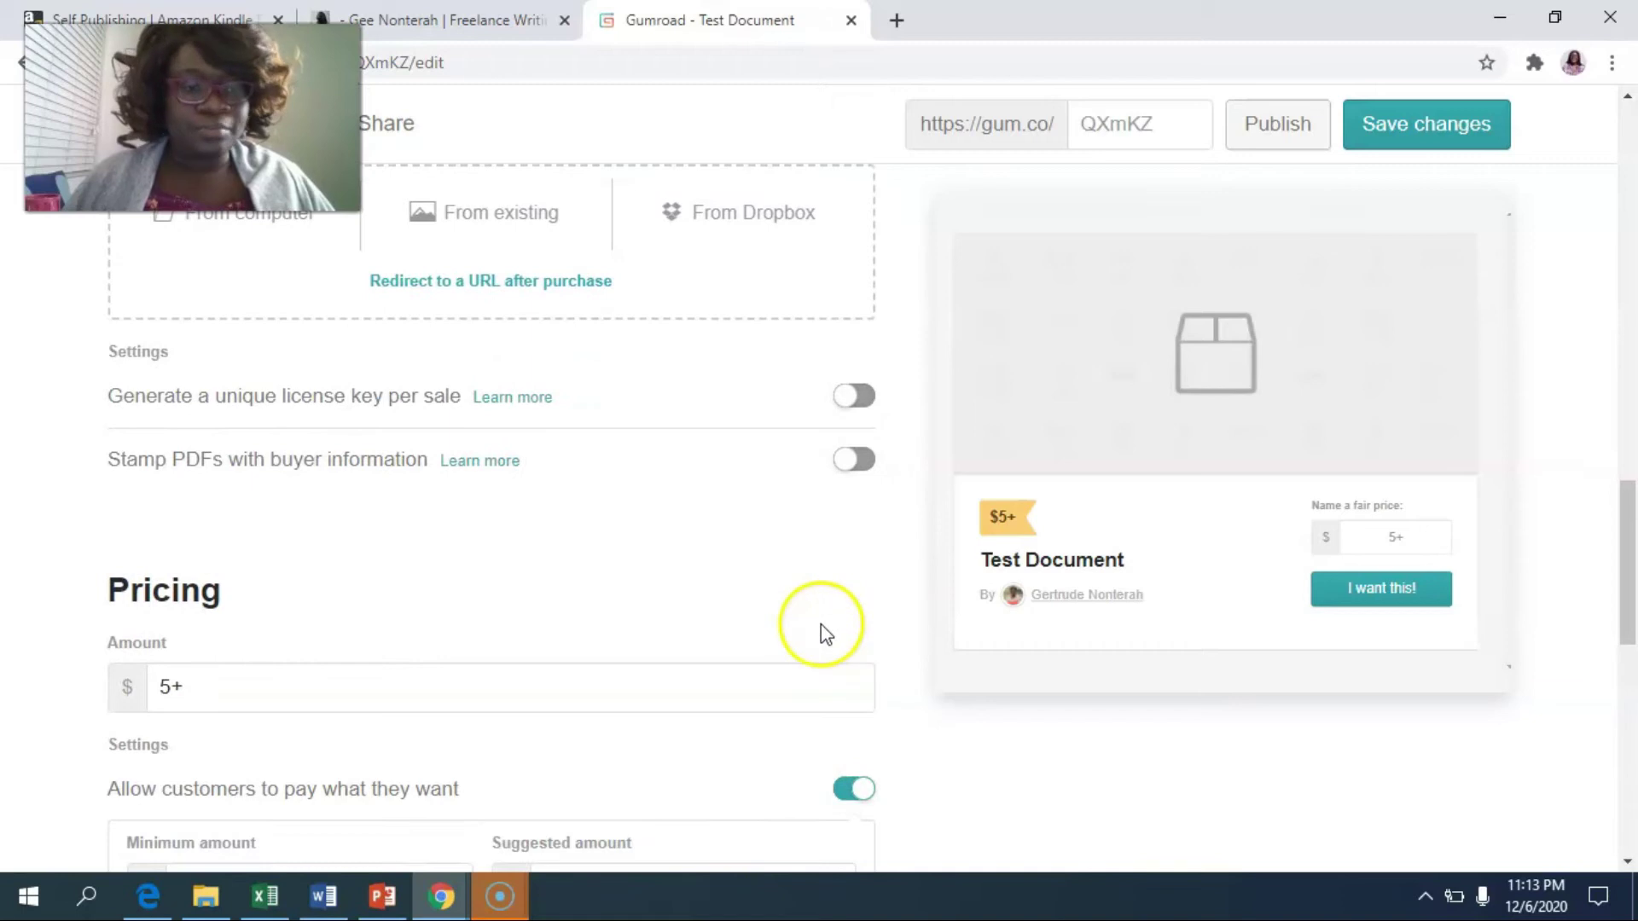
{"action": "scroll", "coordinate": [820, 630], "scroll_direction": "down", "scroll_amount": 2}
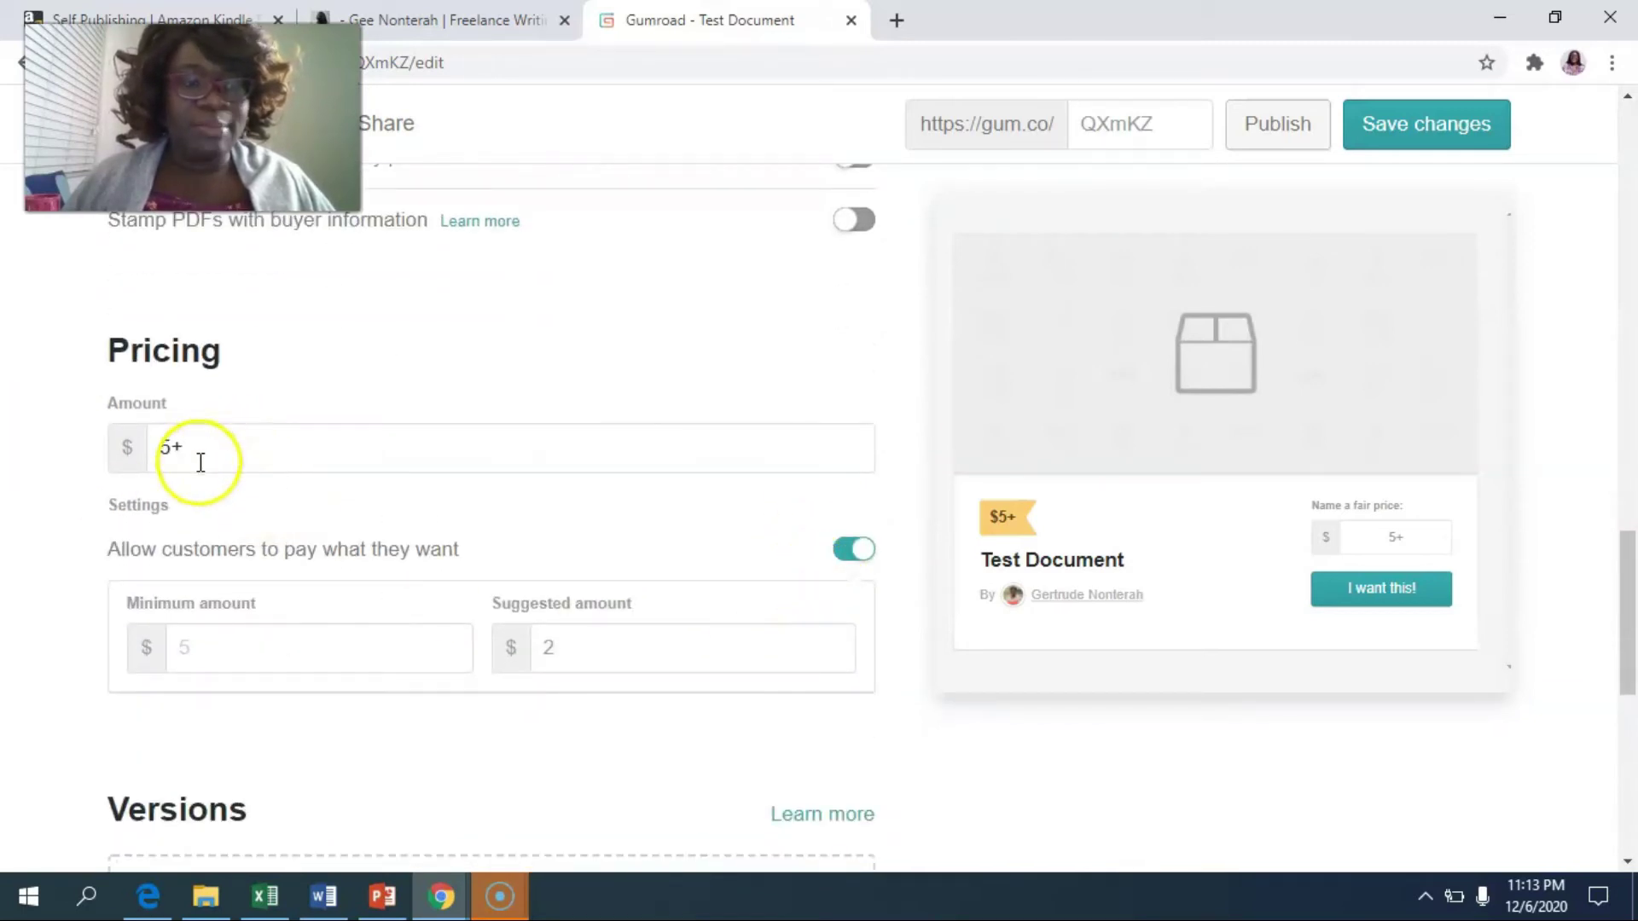
{"action": "scroll", "coordinate": [281, 477], "scroll_direction": "up", "scroll_amount": 1}
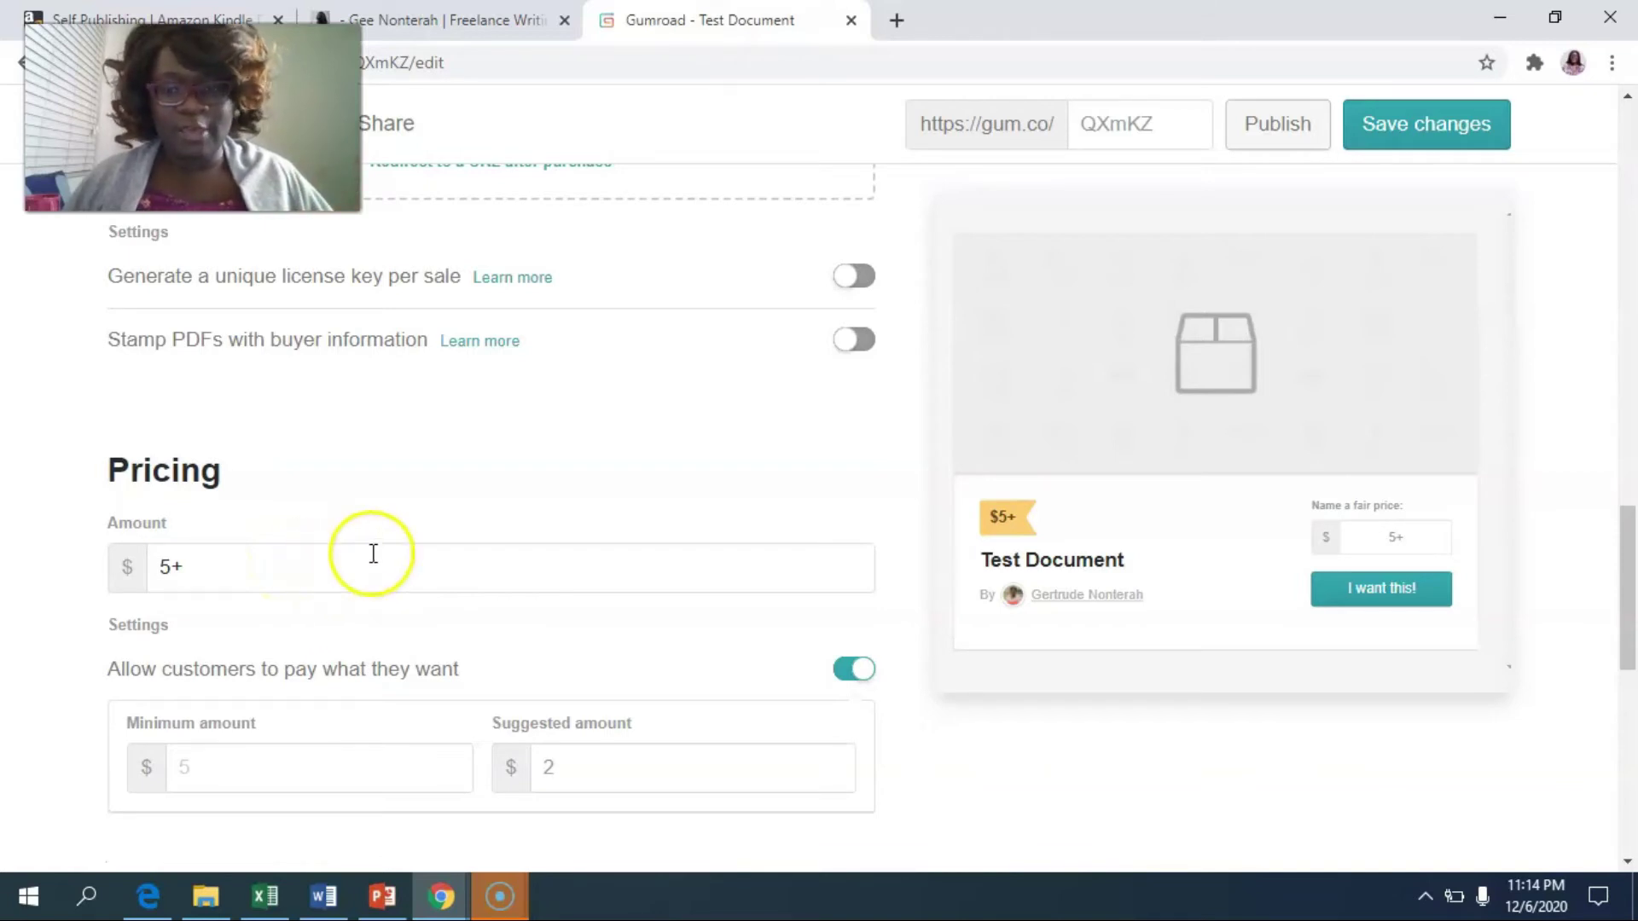
{"action": "scroll", "coordinate": [602, 505], "scroll_direction": "down", "scroll_amount": 1}
{"action": "scroll", "coordinate": [623, 512], "scroll_direction": "down", "scroll_amount": 6}
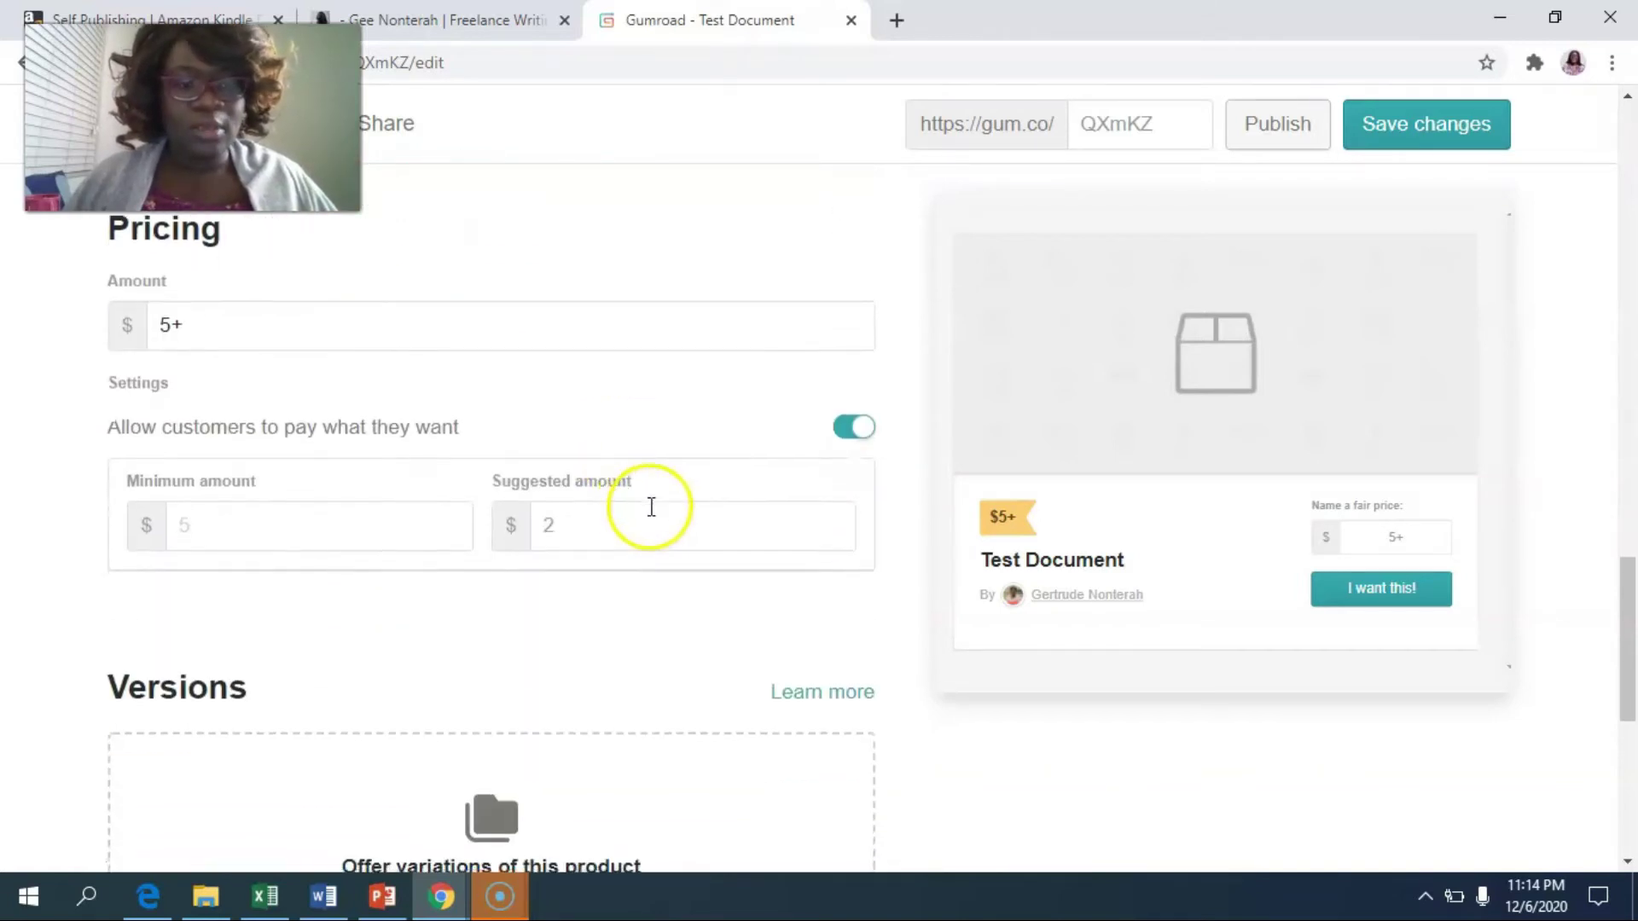
{"action": "scroll", "coordinate": [896, 759], "scroll_direction": "up", "scroll_amount": 7}
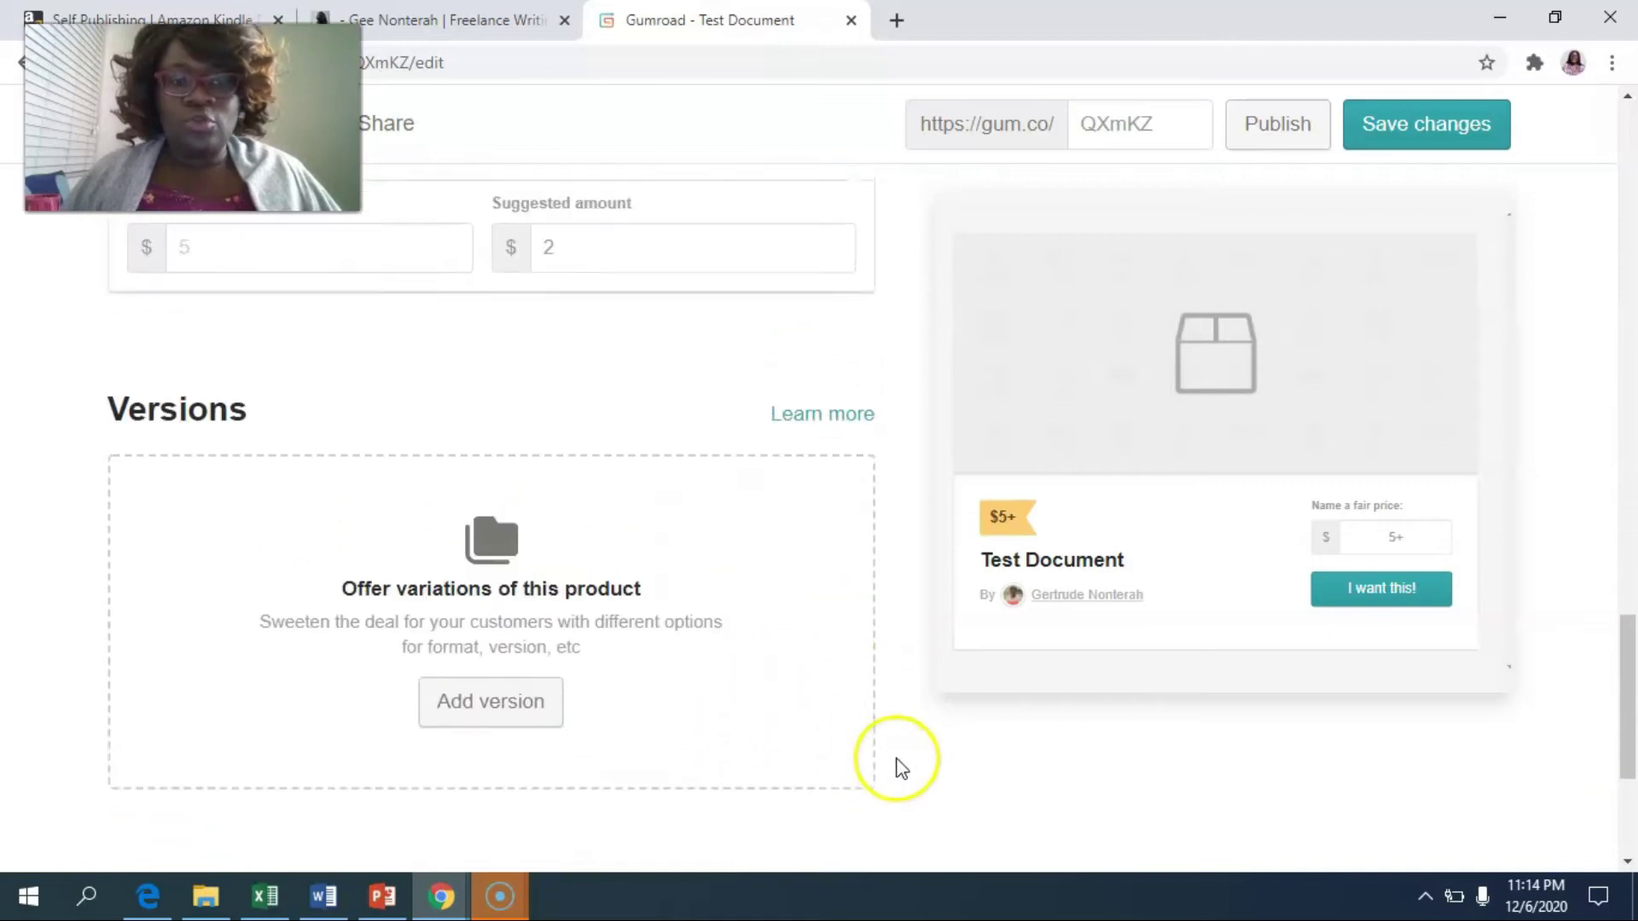
{"action": "scroll", "coordinate": [896, 757], "scroll_direction": "down", "scroll_amount": 8}
{"action": "scroll", "coordinate": [898, 740], "scroll_direction": "down", "scroll_amount": 3}
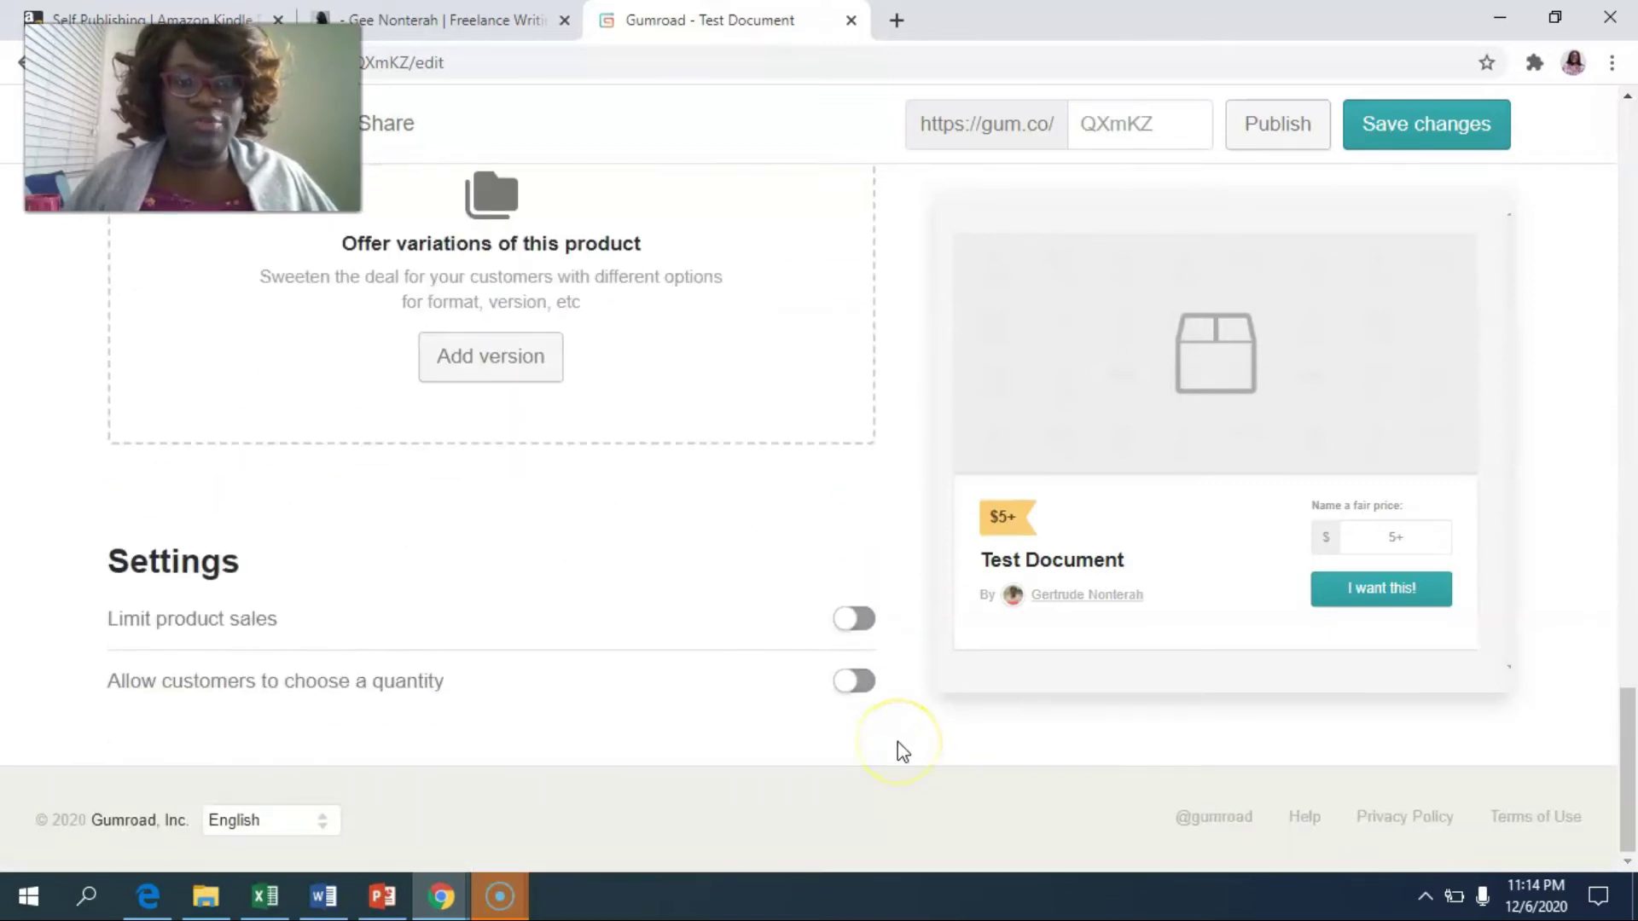
{"action": "scroll", "coordinate": [896, 746], "scroll_direction": "up", "scroll_amount": 12}
{"action": "scroll", "coordinate": [809, 717], "scroll_direction": "up", "scroll_amount": 5}
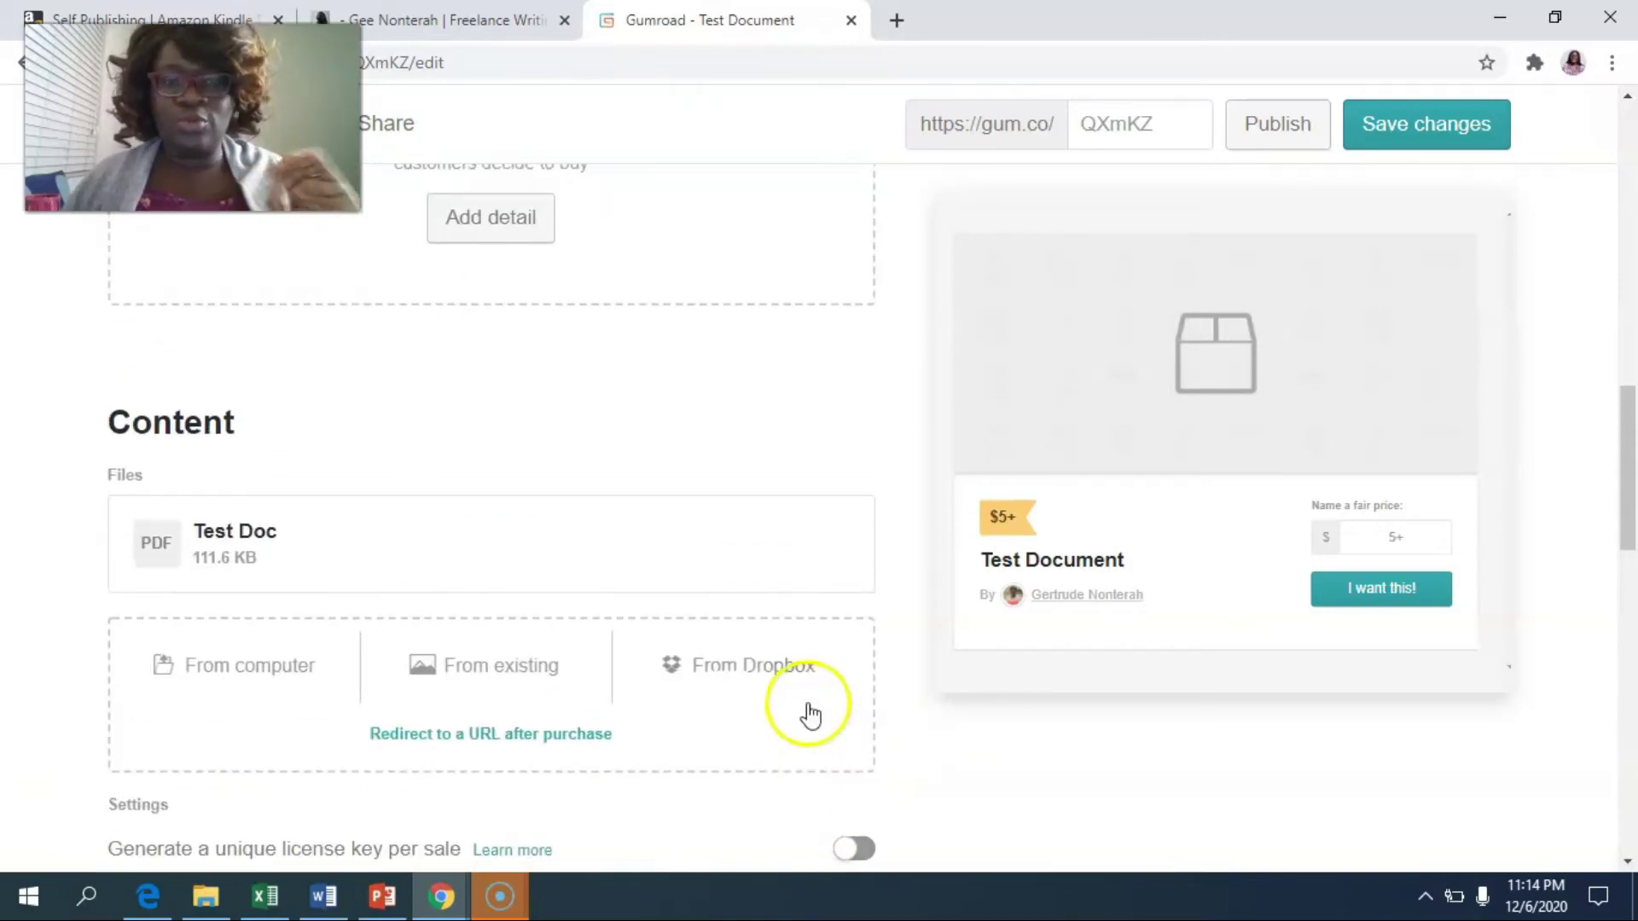
{"action": "scroll", "coordinate": [822, 674], "scroll_direction": "up", "scroll_amount": 1}
{"action": "scroll", "coordinate": [824, 673], "scroll_direction": "up", "scroll_amount": 1}
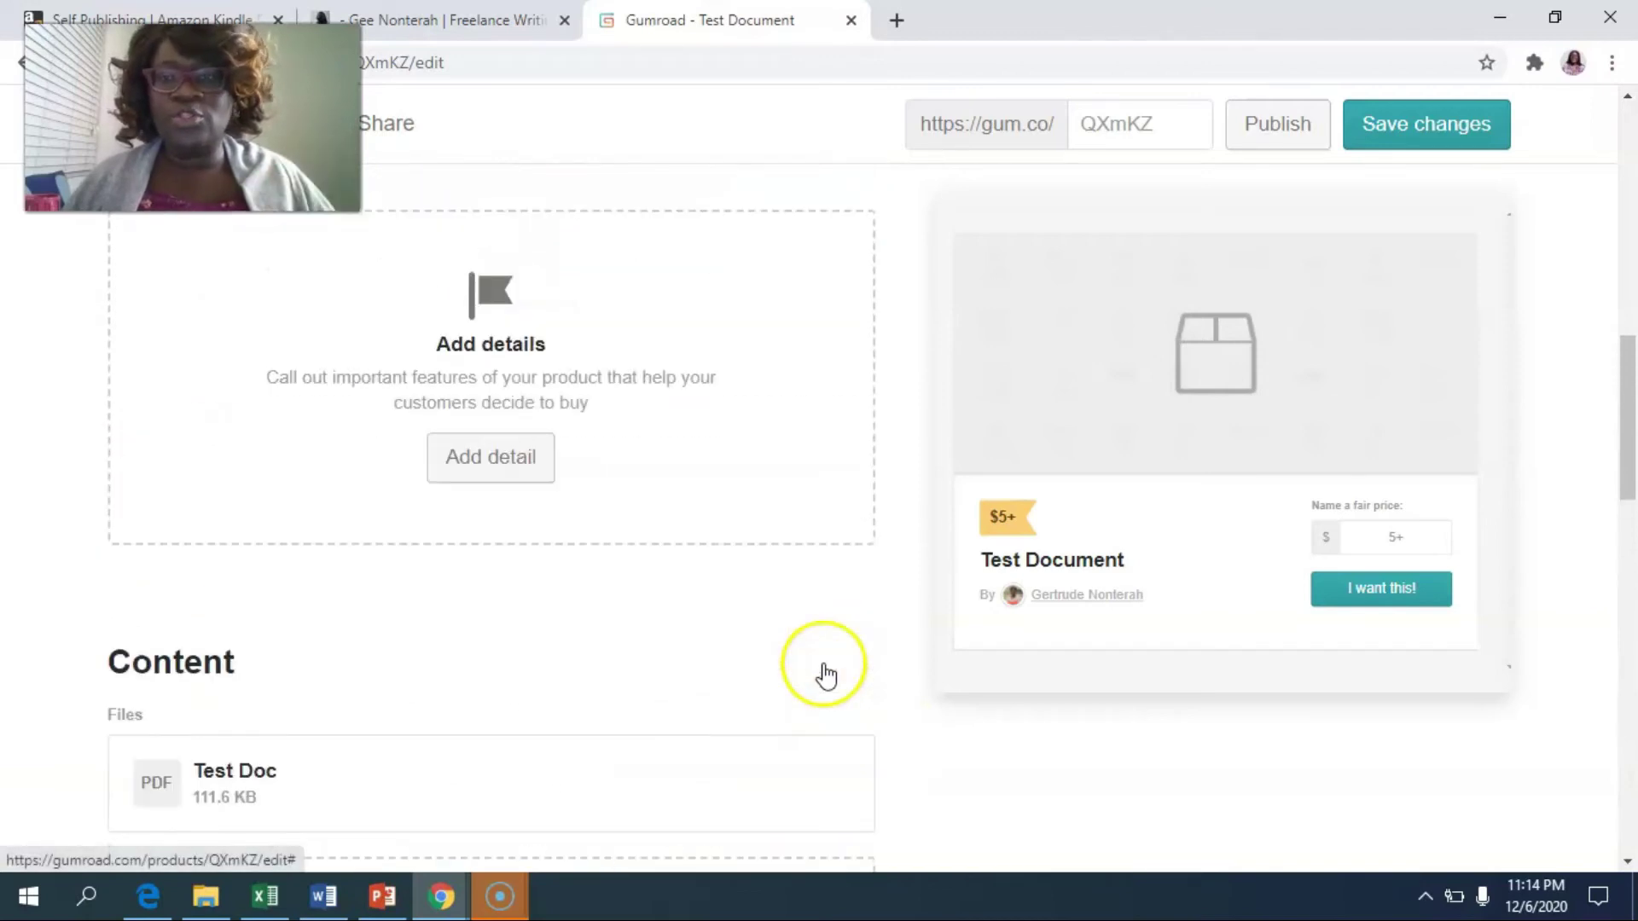
{"action": "left_click", "coordinate": [1399, 141]}
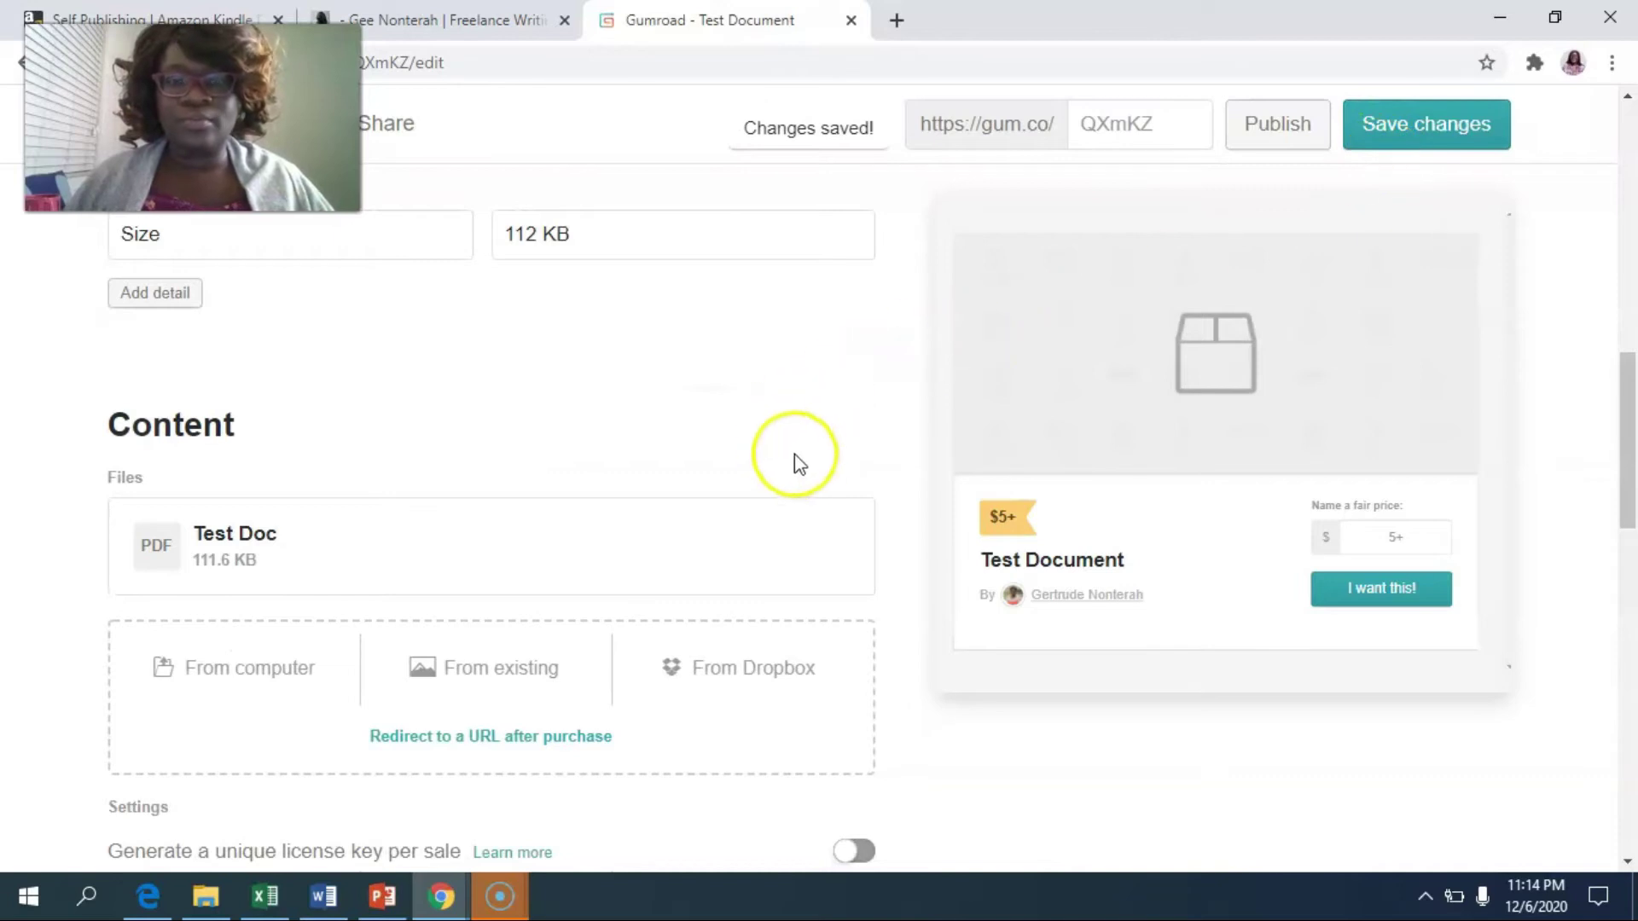
{"action": "scroll", "coordinate": [806, 465], "scroll_direction": "up", "scroll_amount": 8}
Step: Set the product's short link to gum.co/testdoc and publish Test Document
{"action": "scroll", "coordinate": [809, 450], "scroll_direction": "up", "scroll_amount": 2}
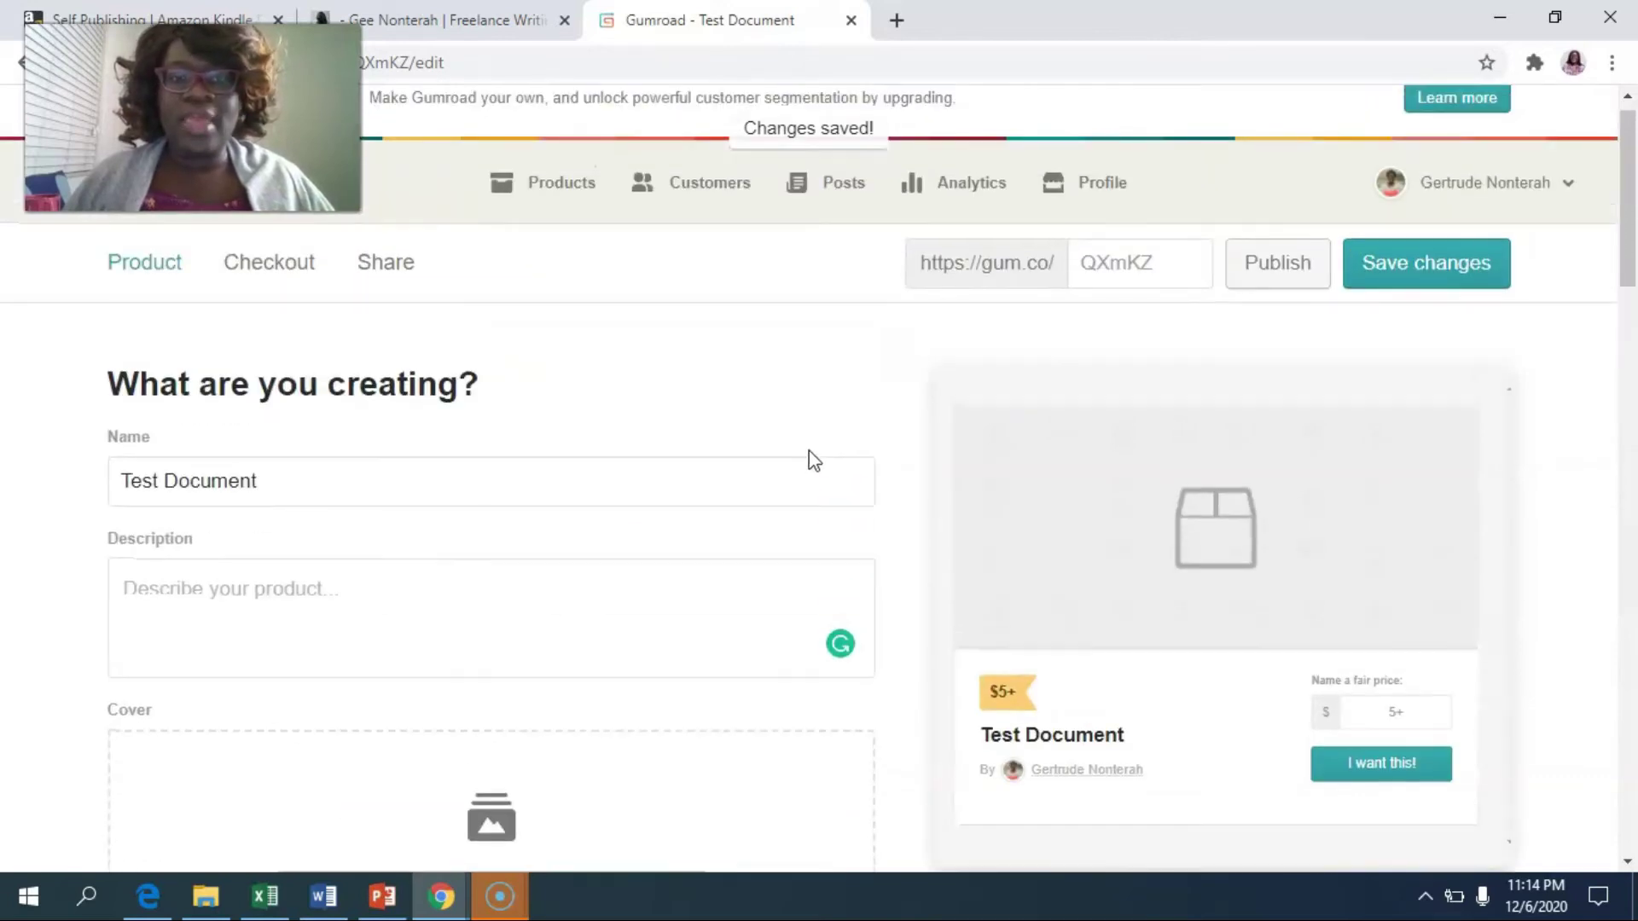
{"action": "scroll", "coordinate": [810, 451], "scroll_direction": "down", "scroll_amount": 1}
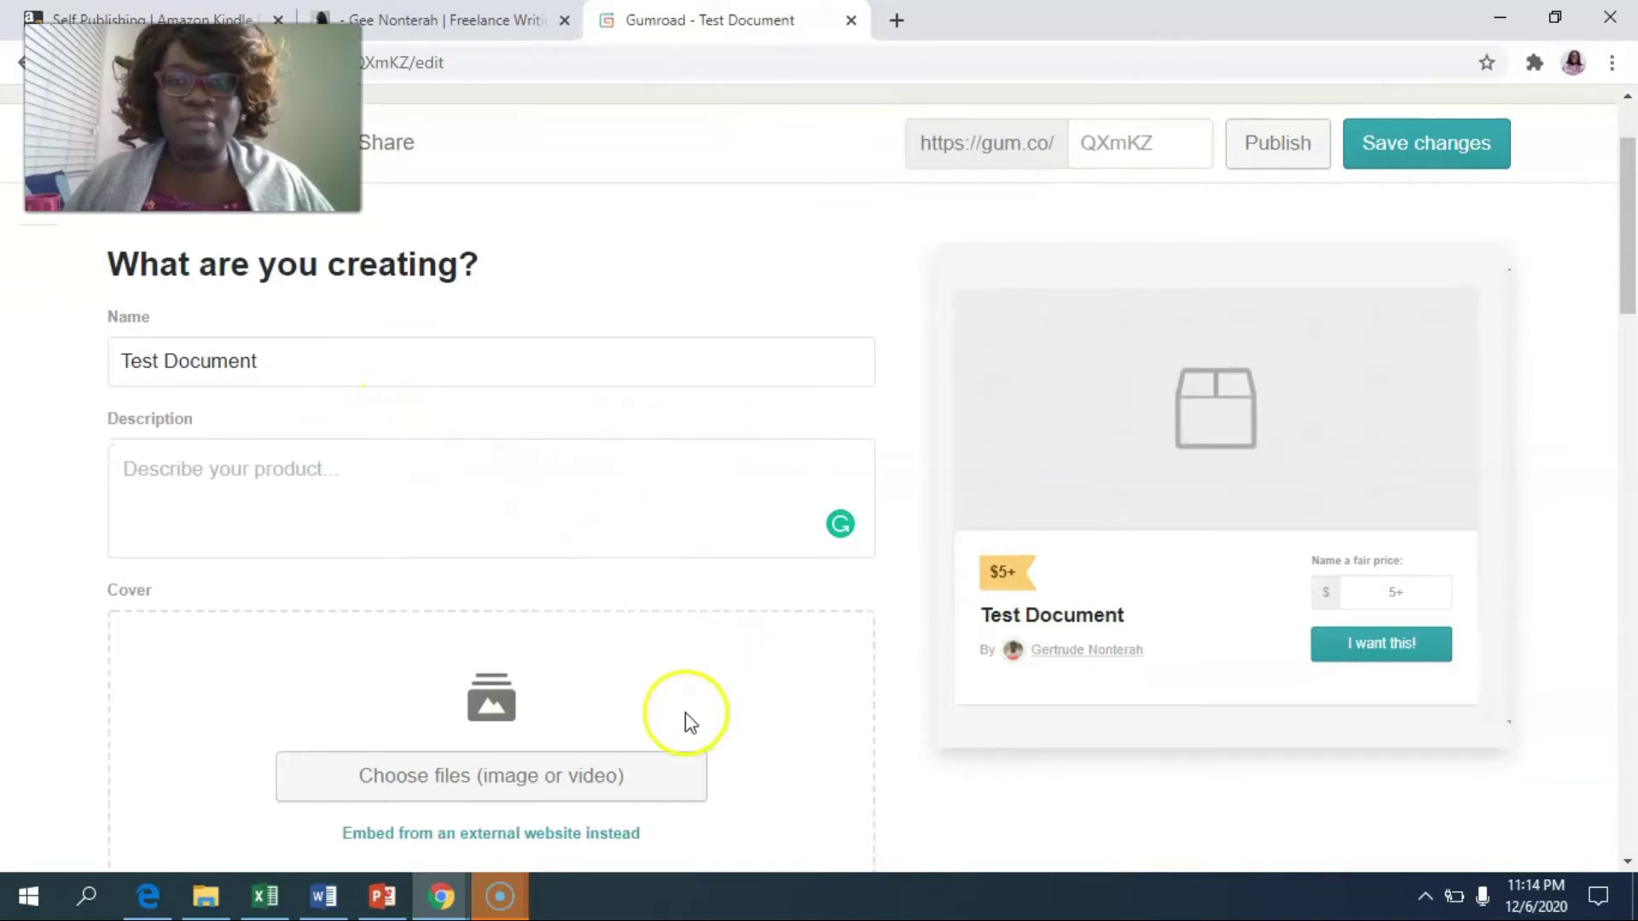
{"action": "left_click", "coordinate": [1175, 149]}
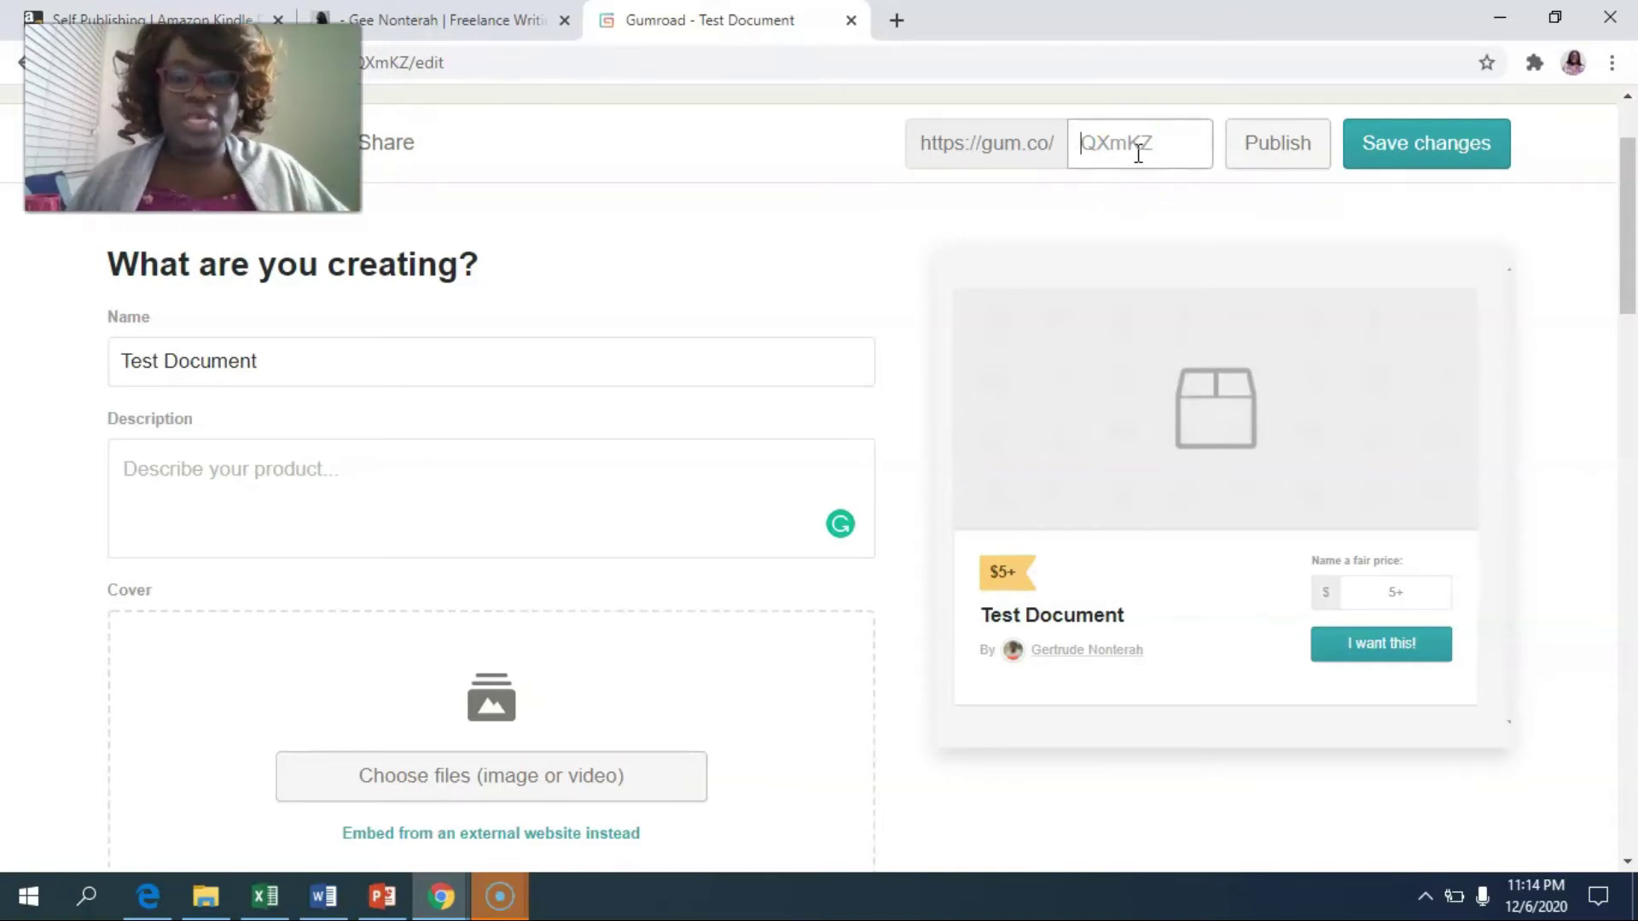
{"action": "type", "text": "testdoc"}
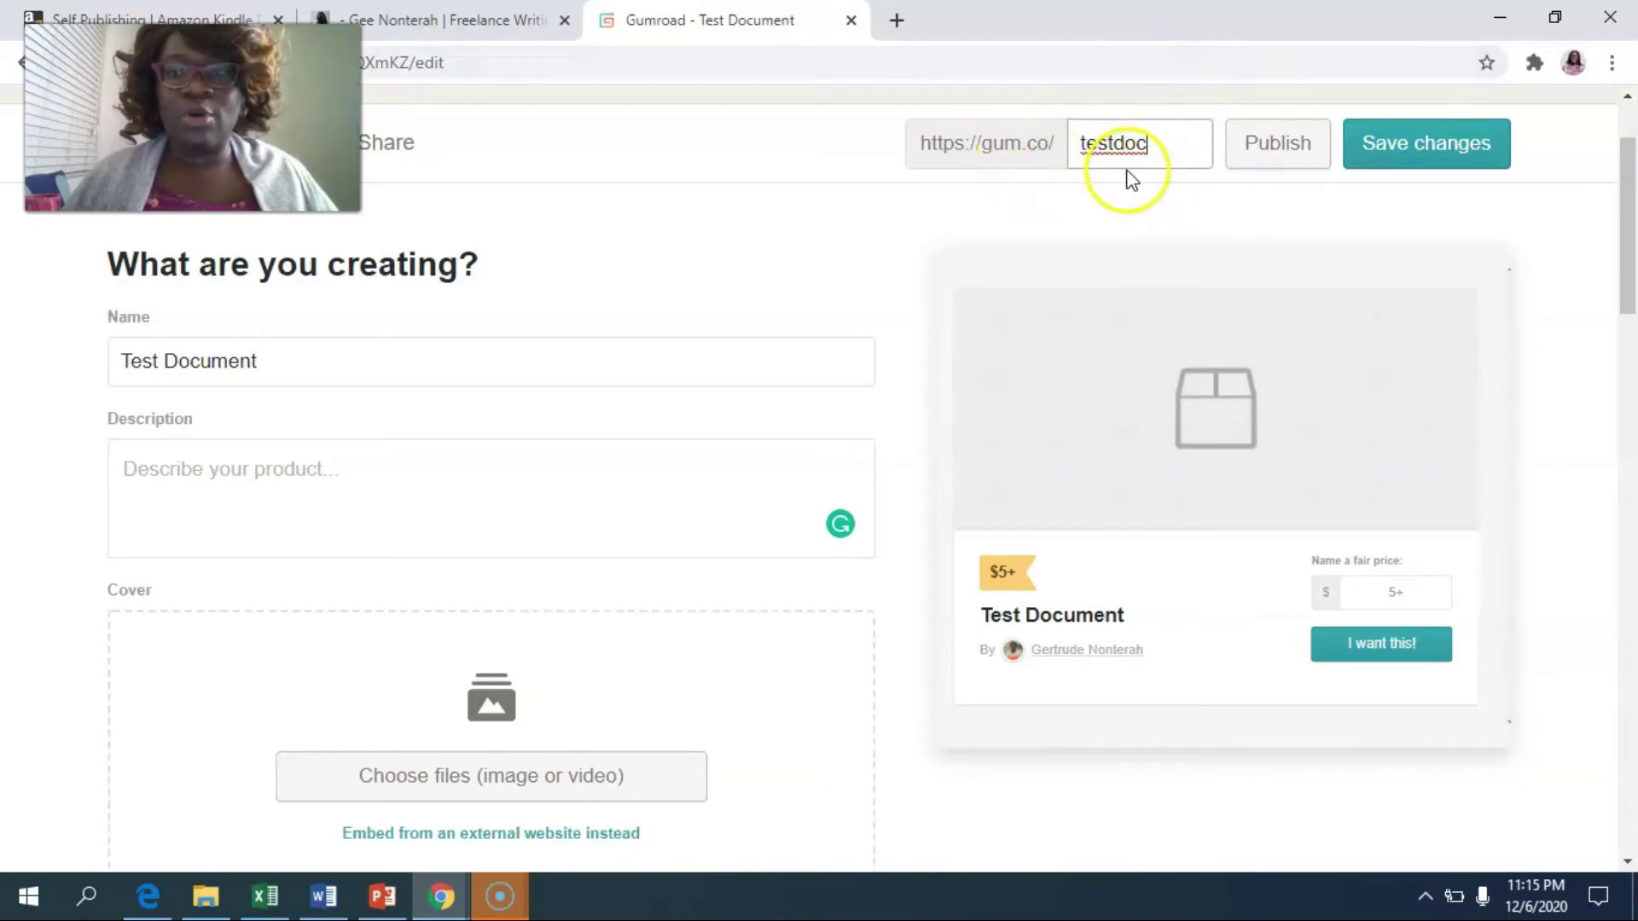
{"action": "mouse_move", "coordinate": [1383, 290]}
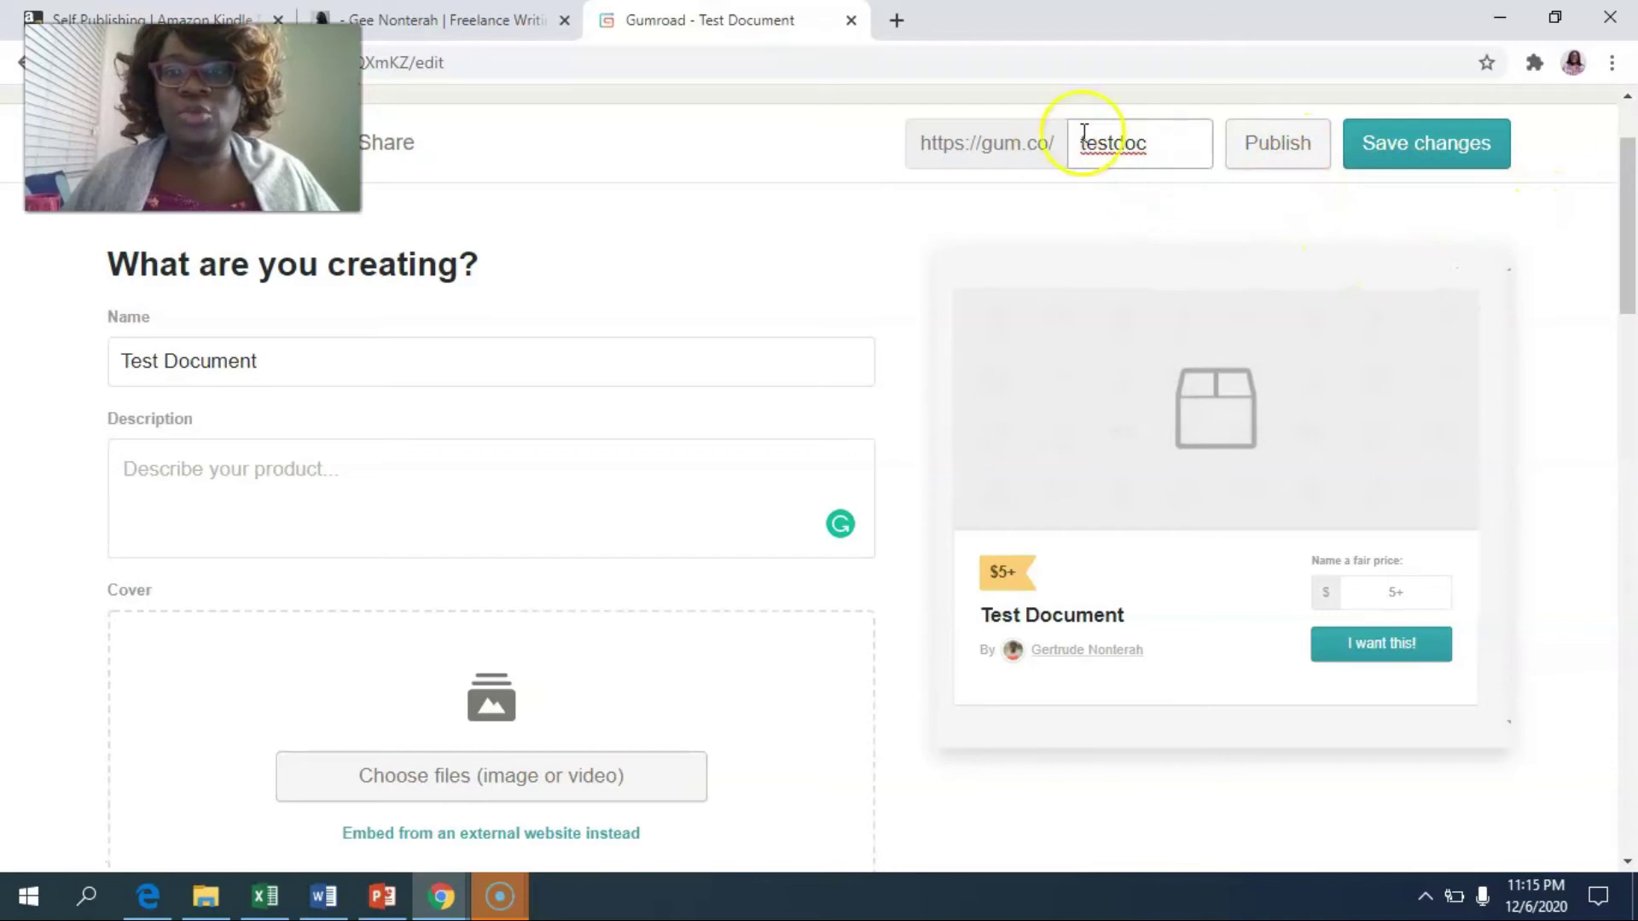
{"action": "left_click", "coordinate": [1284, 158]}
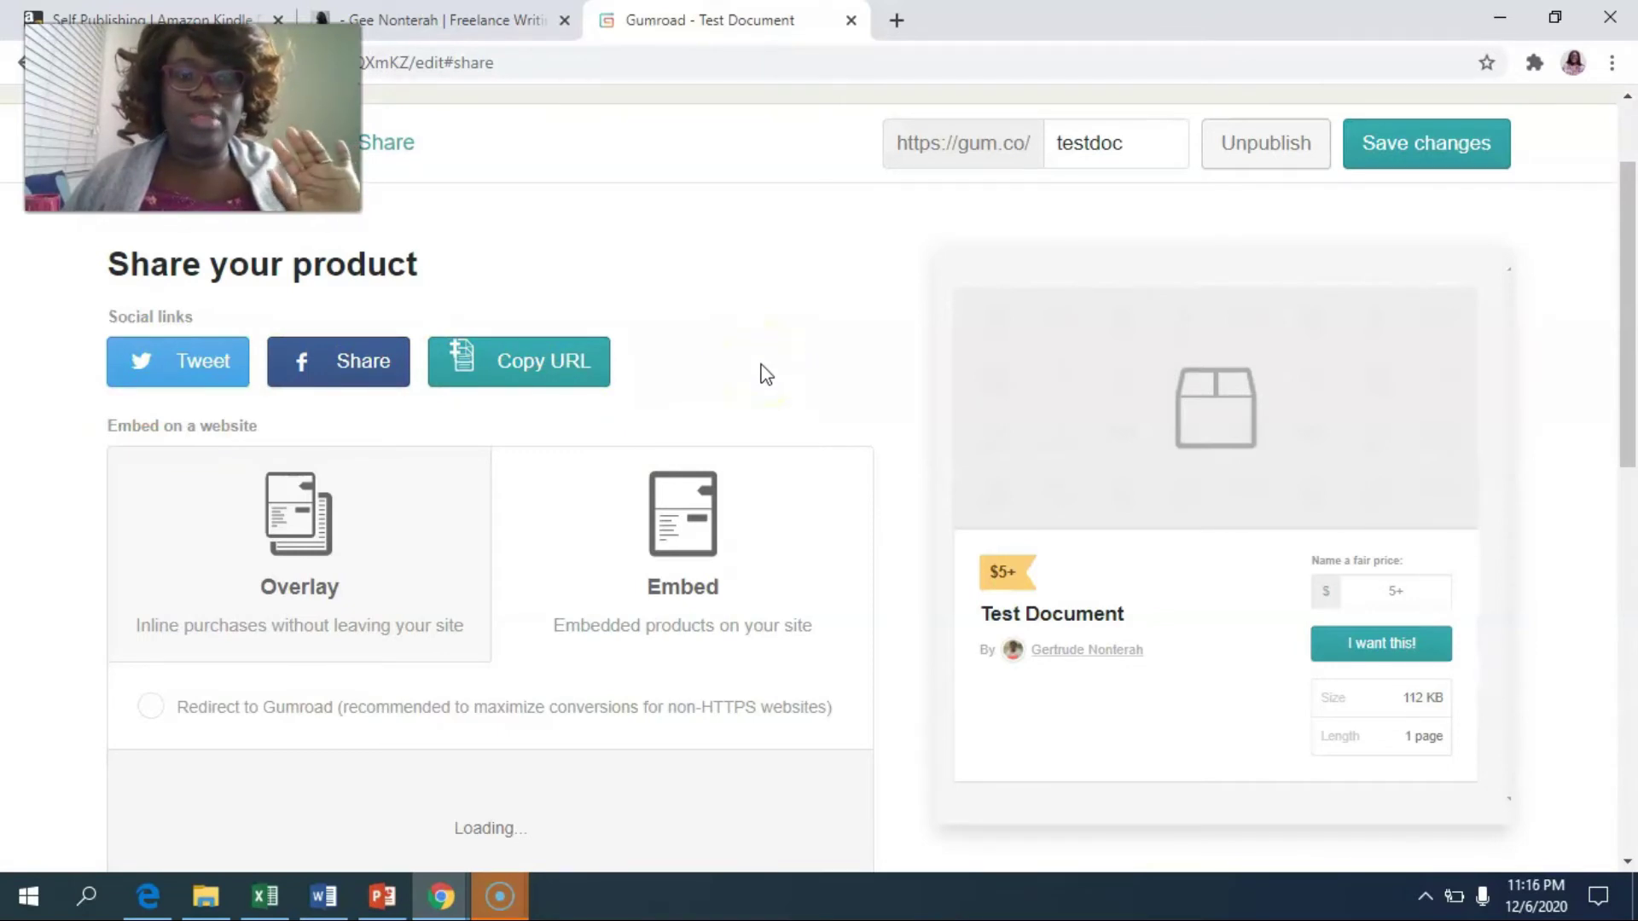
Step: Copy the gum.co/testdoc product URL from the Share page
{"action": "left_click", "coordinate": [554, 380]}
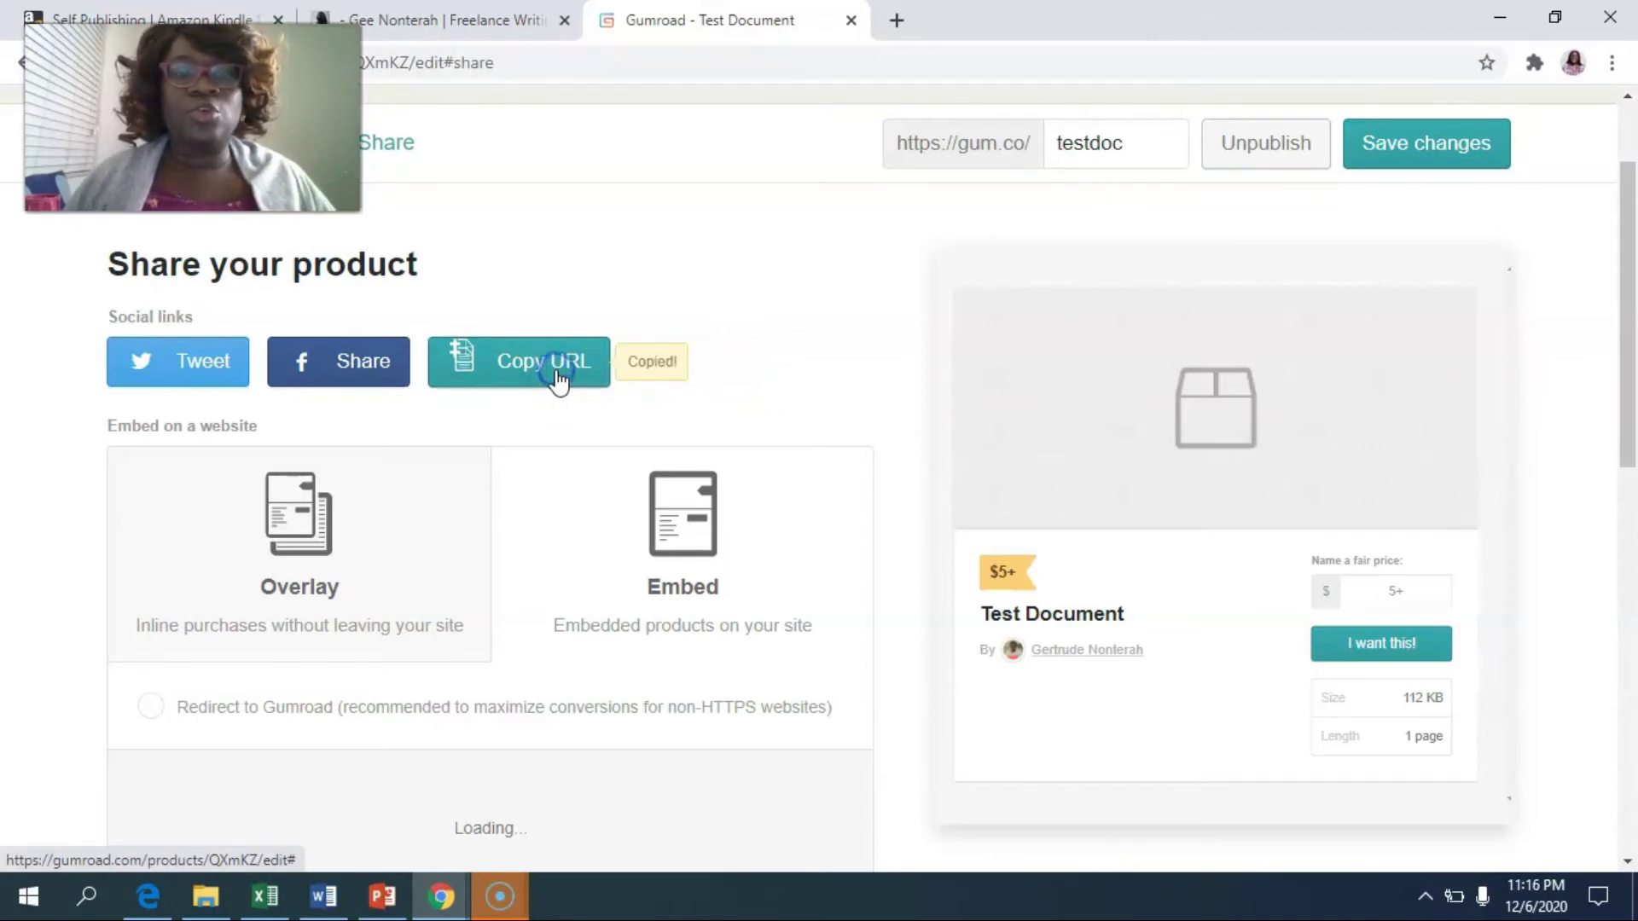
Step: Load the WordPress wp-admin dashboard in a new tab and add a new page
{"action": "left_click", "coordinate": [465, 21]}
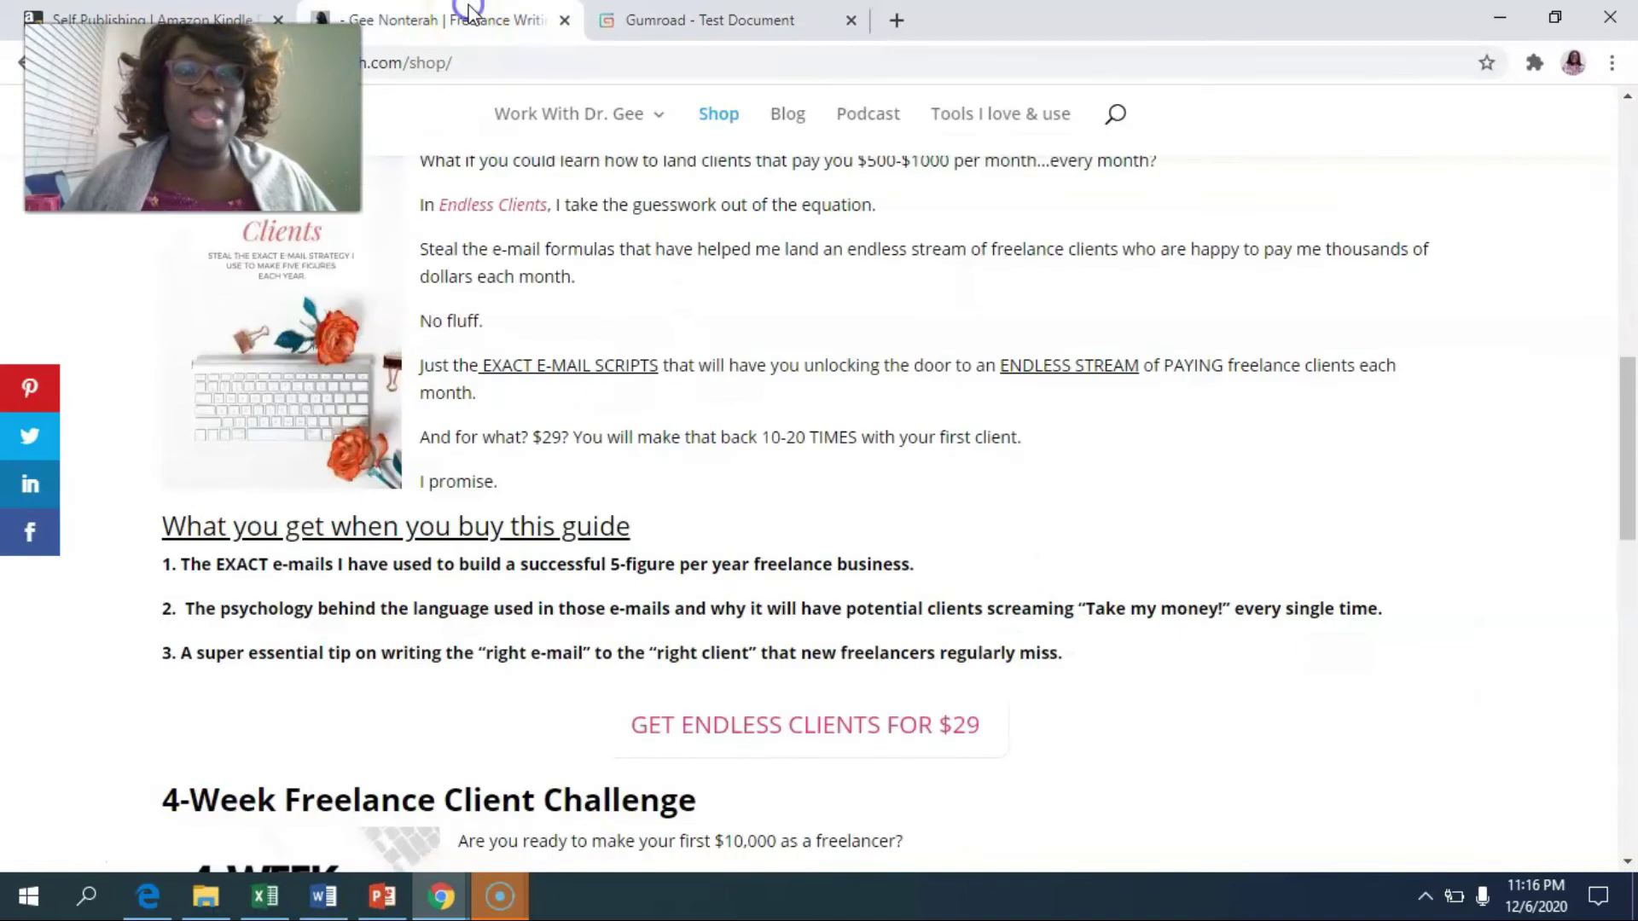
{"action": "left_click", "coordinate": [897, 21]}
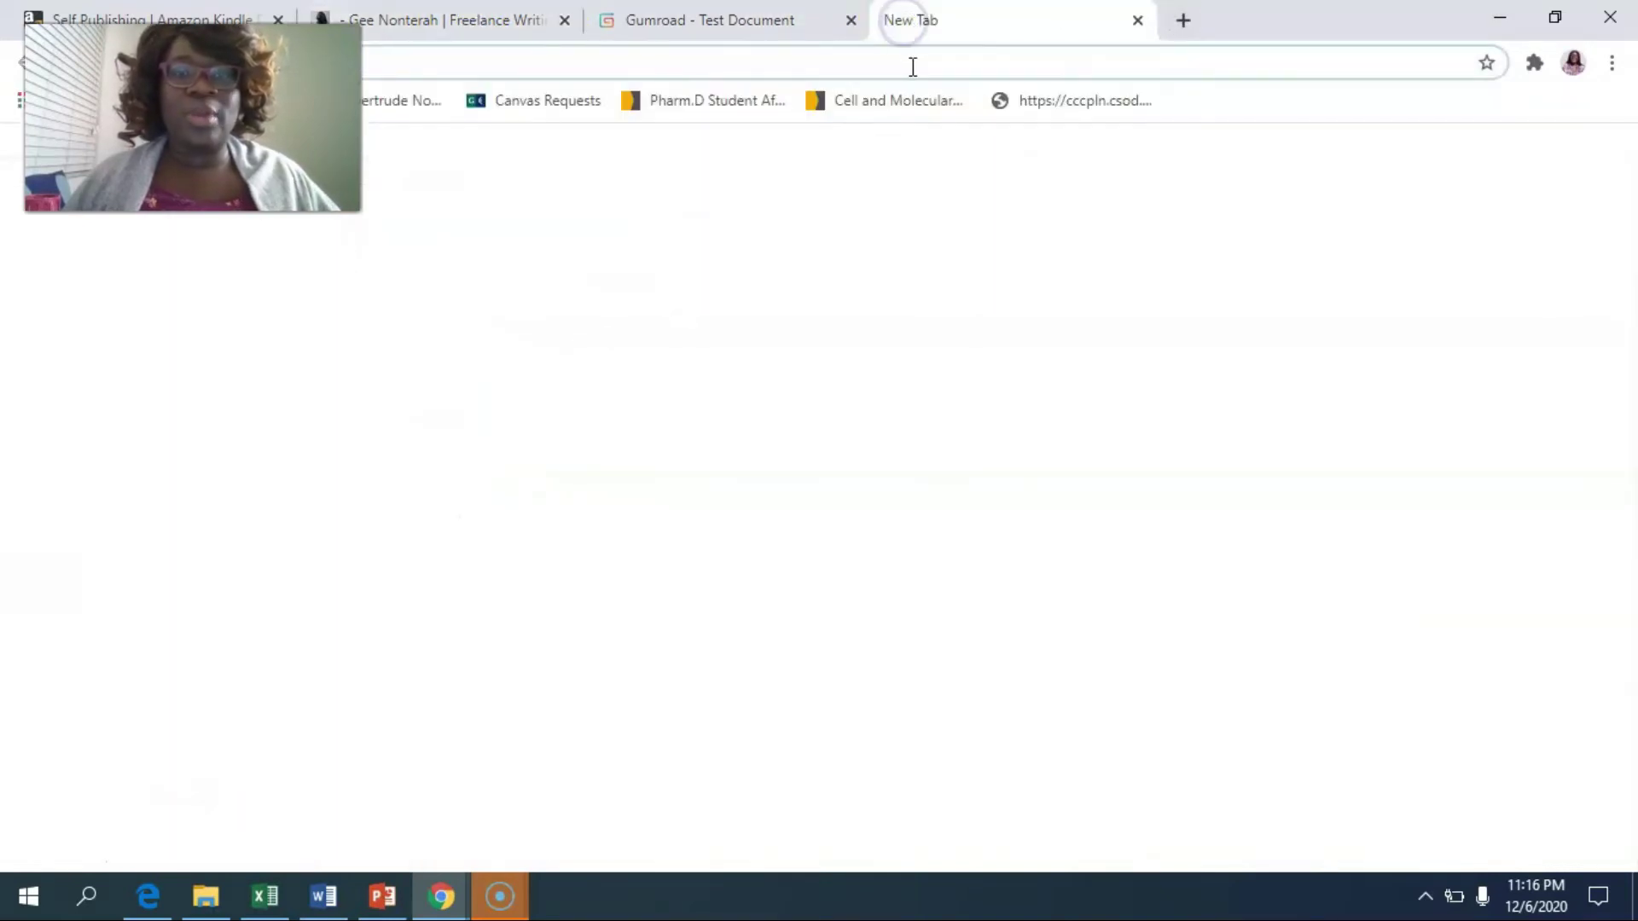
{"action": "left_click", "coordinate": [852, 69]}
{"action": "key", "text": "Return"}
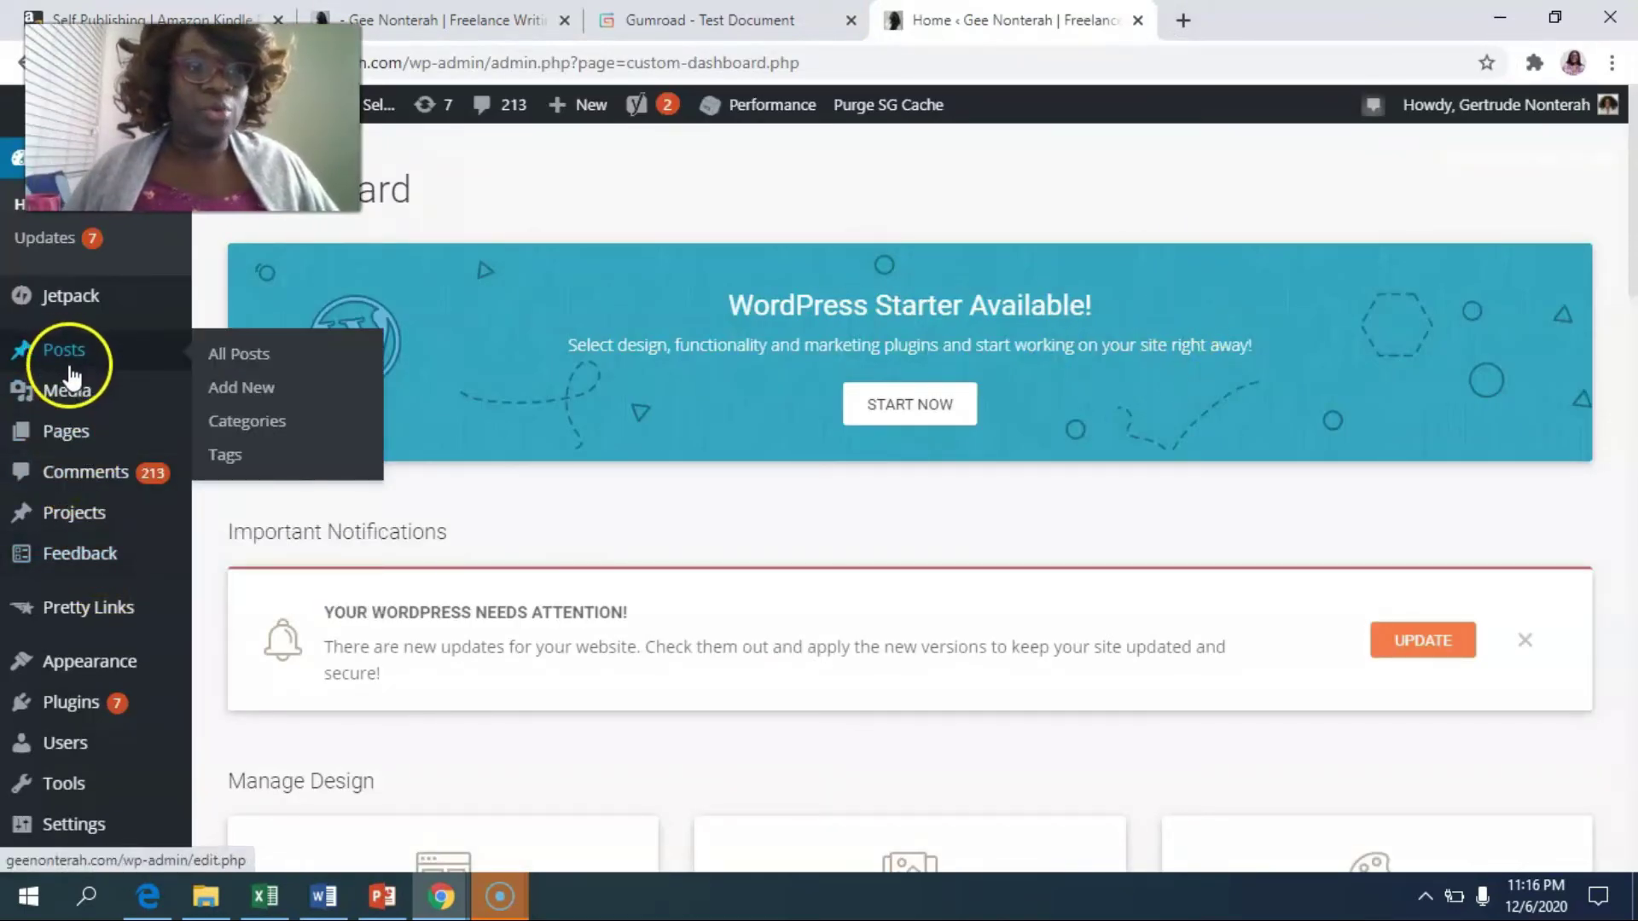
{"action": "mouse_move", "coordinate": [86, 439]}
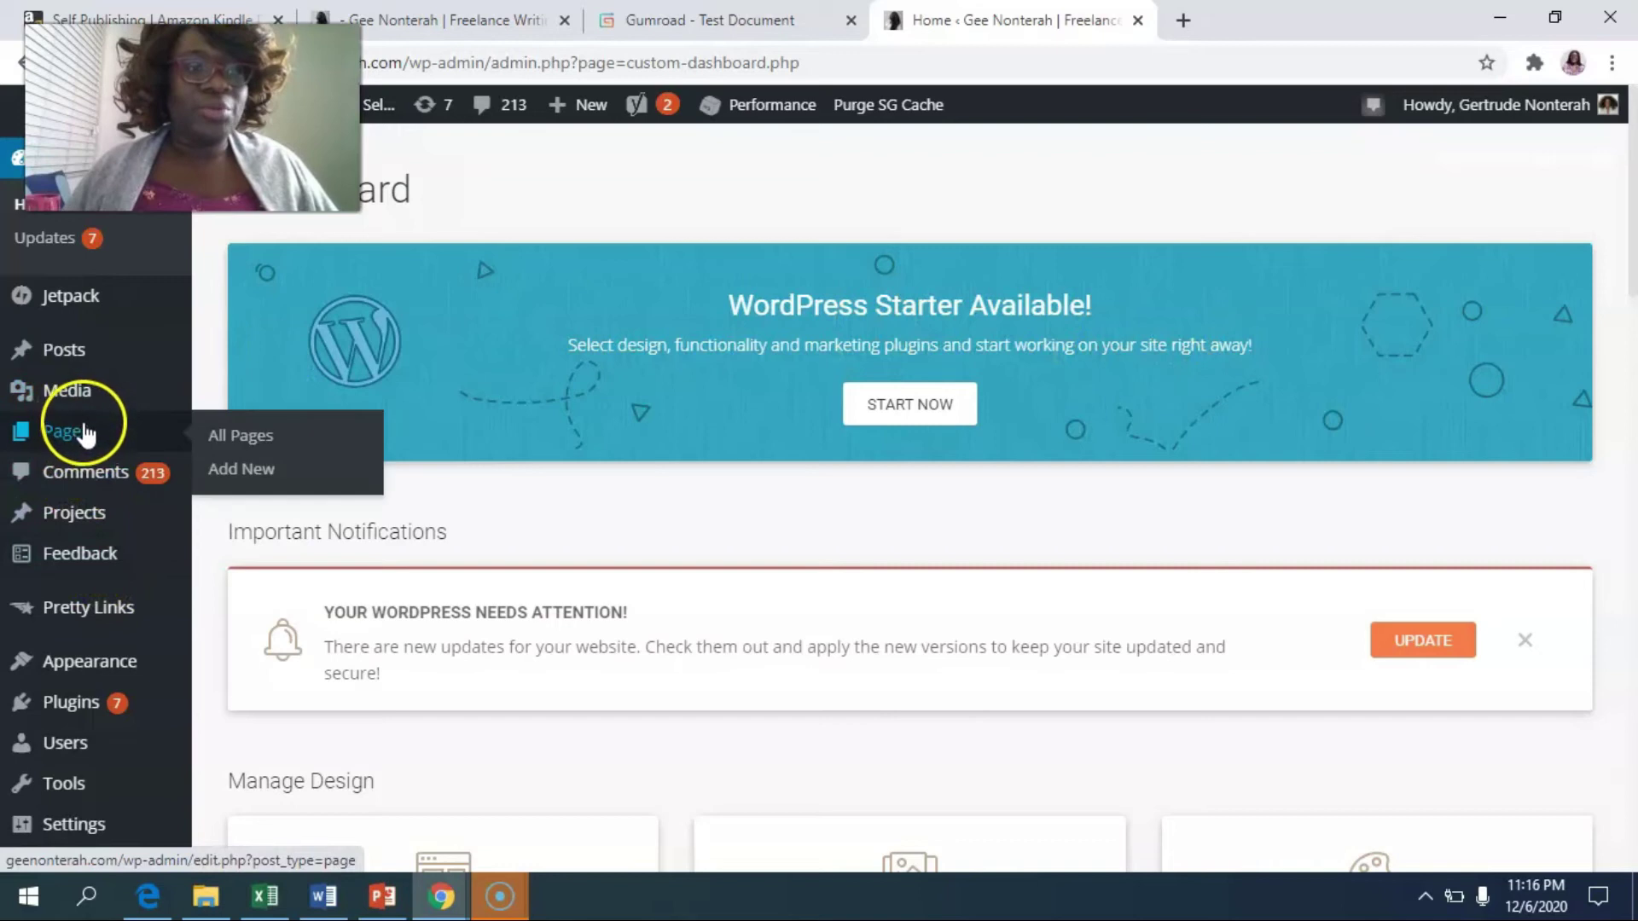
{"action": "left_click", "coordinate": [256, 474]}
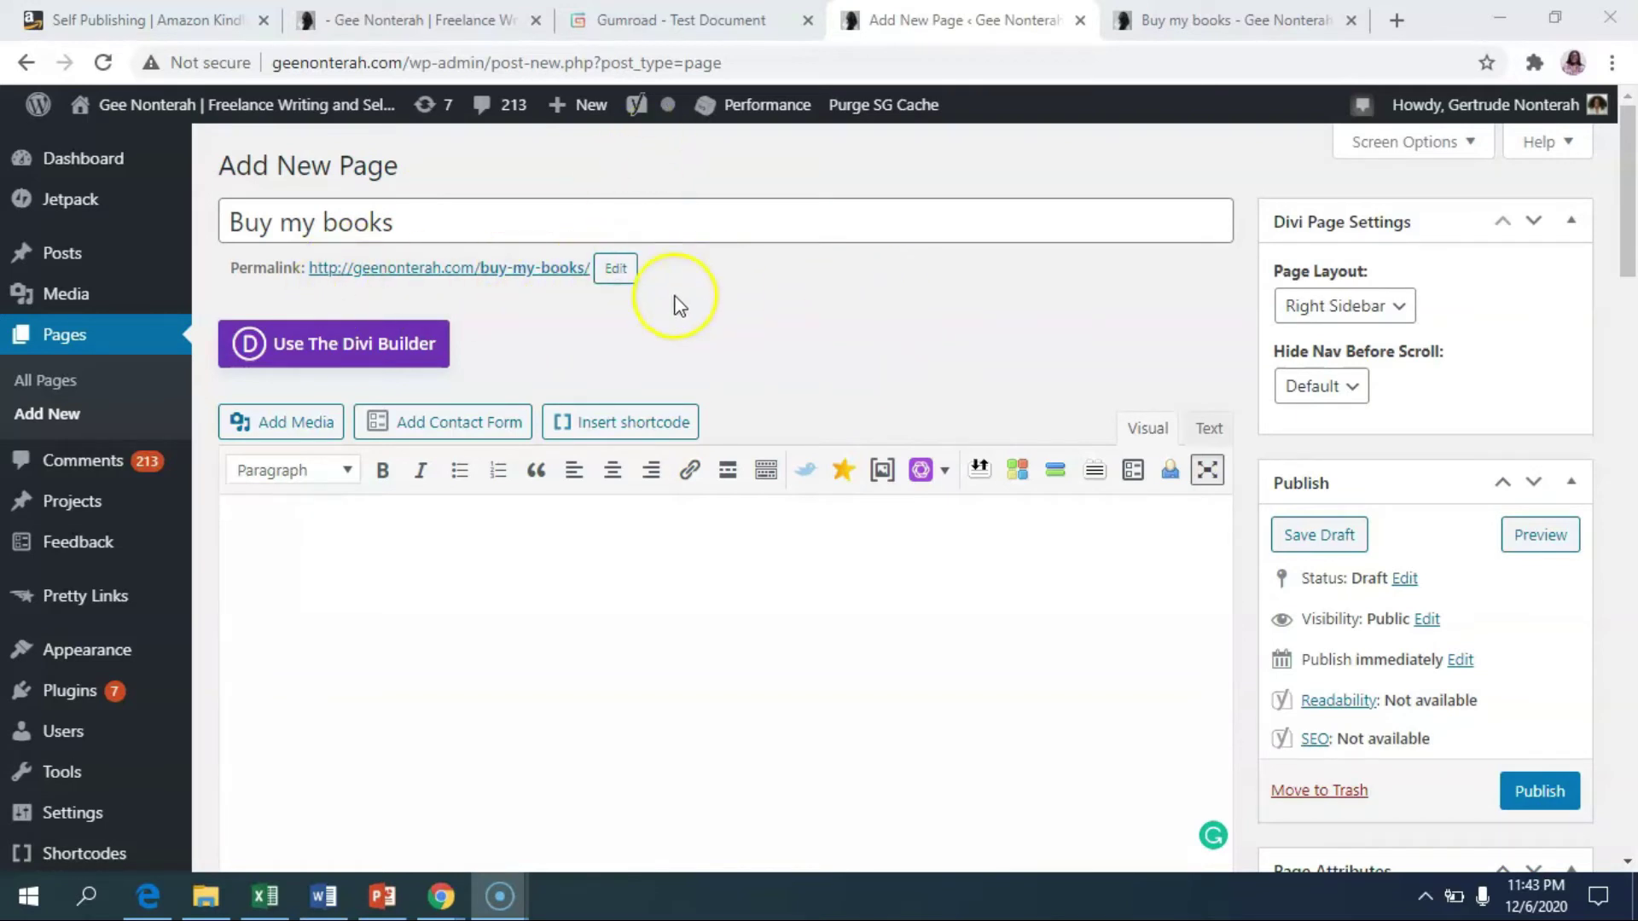
{"action": "scroll", "coordinate": [677, 321], "scroll_direction": "down", "scroll_amount": 2}
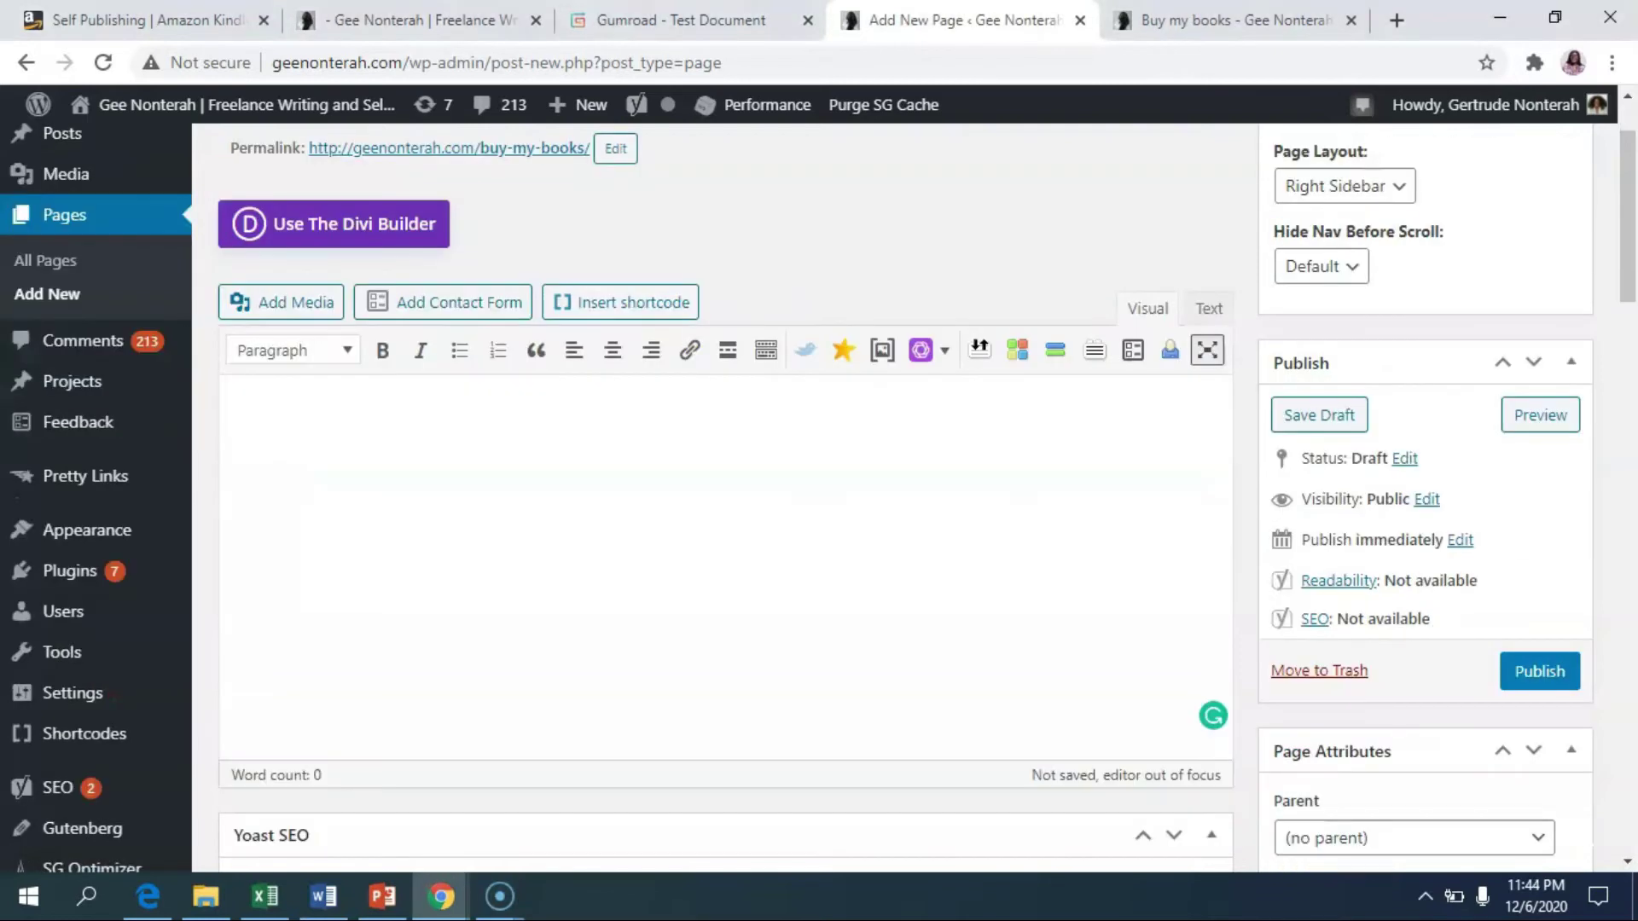
{"action": "left_click", "coordinate": [418, 20]}
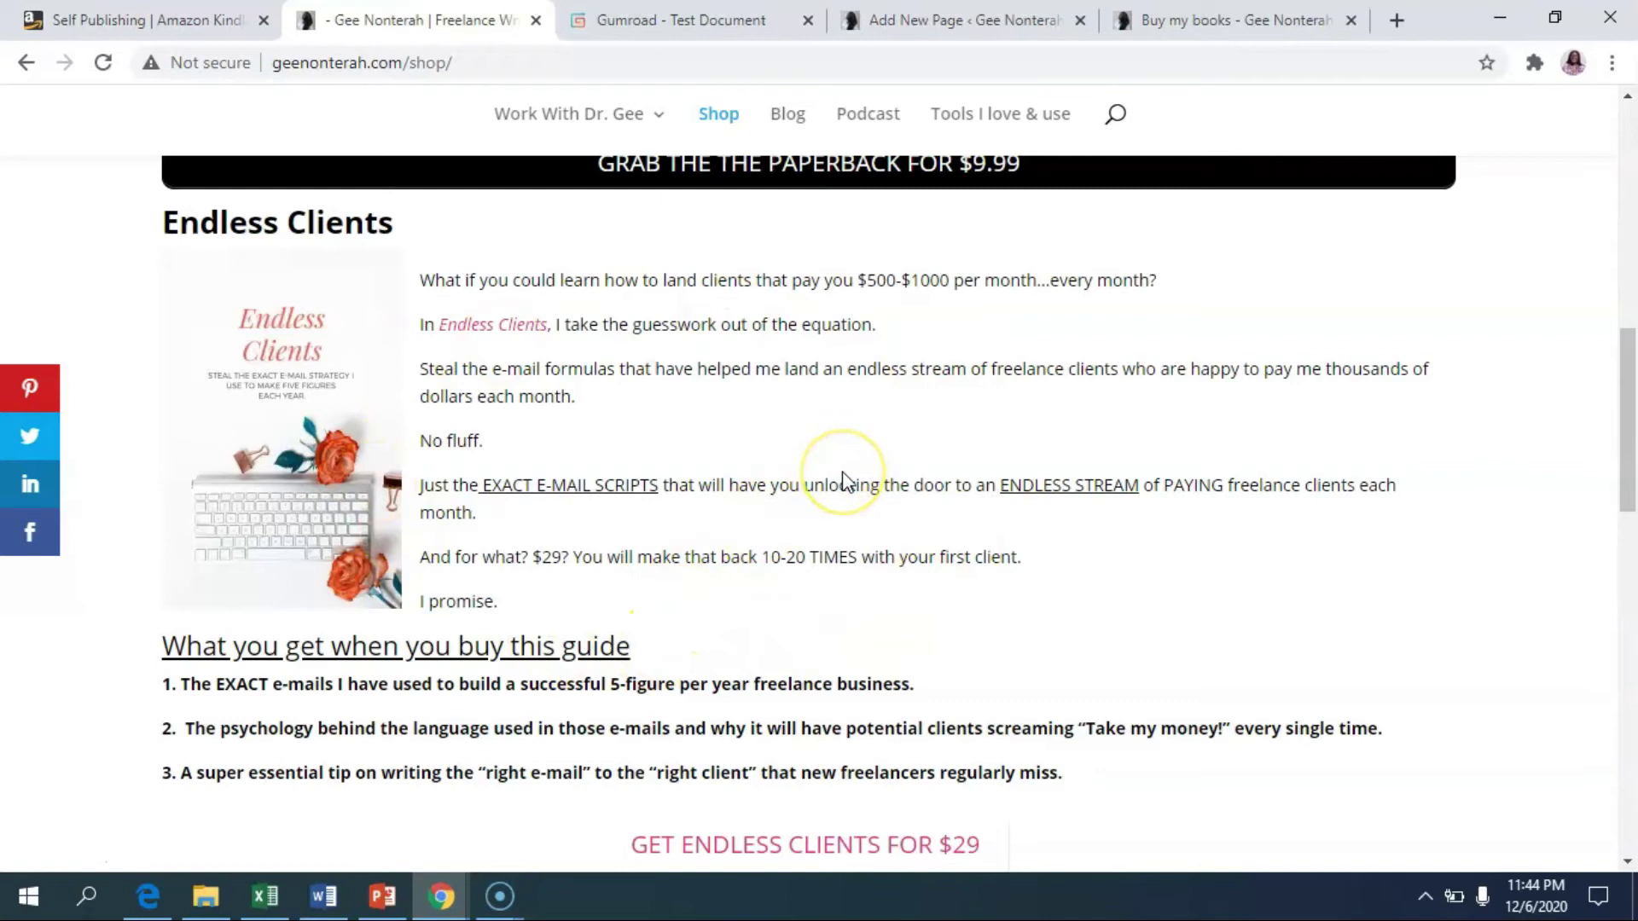
{"action": "left_click", "coordinate": [947, 21]}
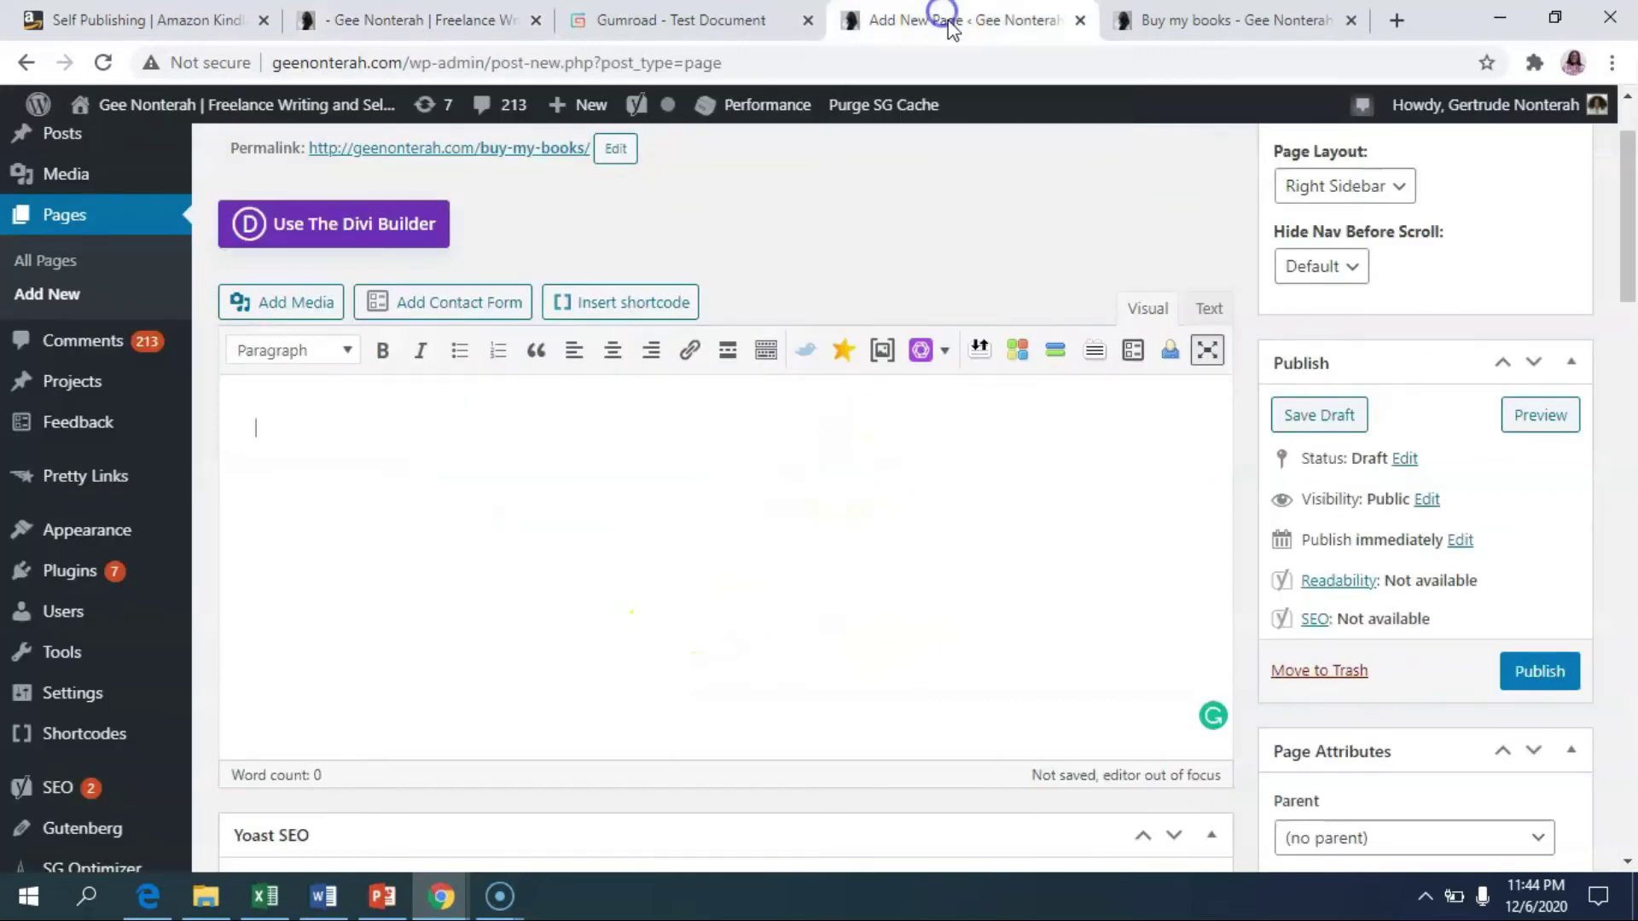
Step: Open Add Media, browse the library, and start then cancel a file upload
{"action": "left_click", "coordinate": [299, 312]}
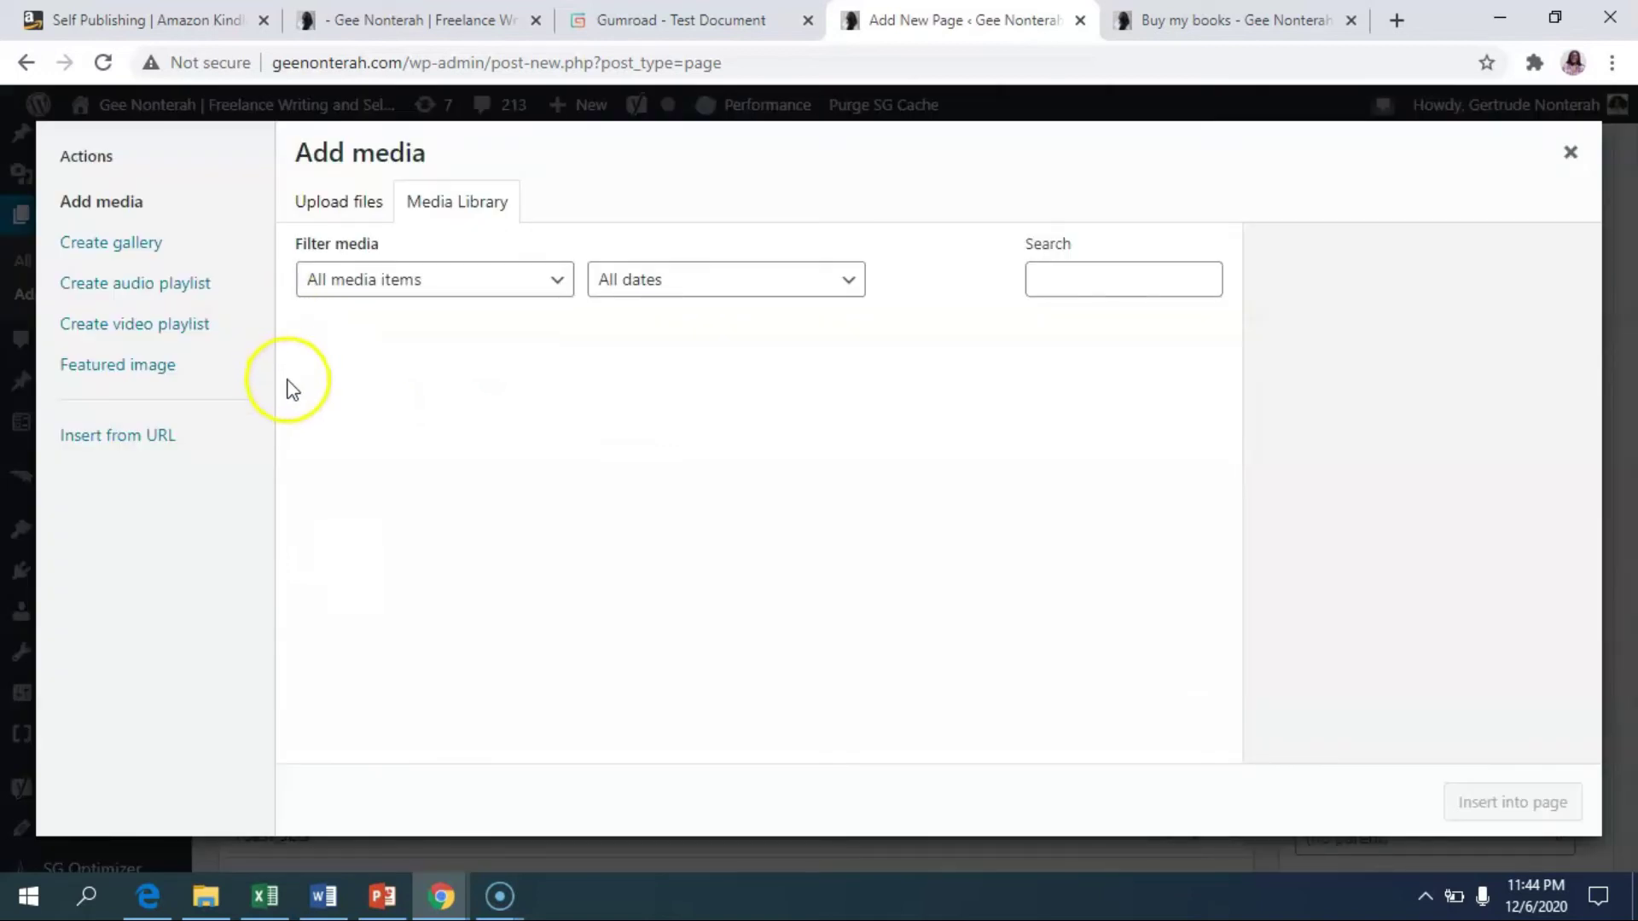
{"action": "scroll", "coordinate": [939, 614], "scroll_direction": "down", "scroll_amount": 10}
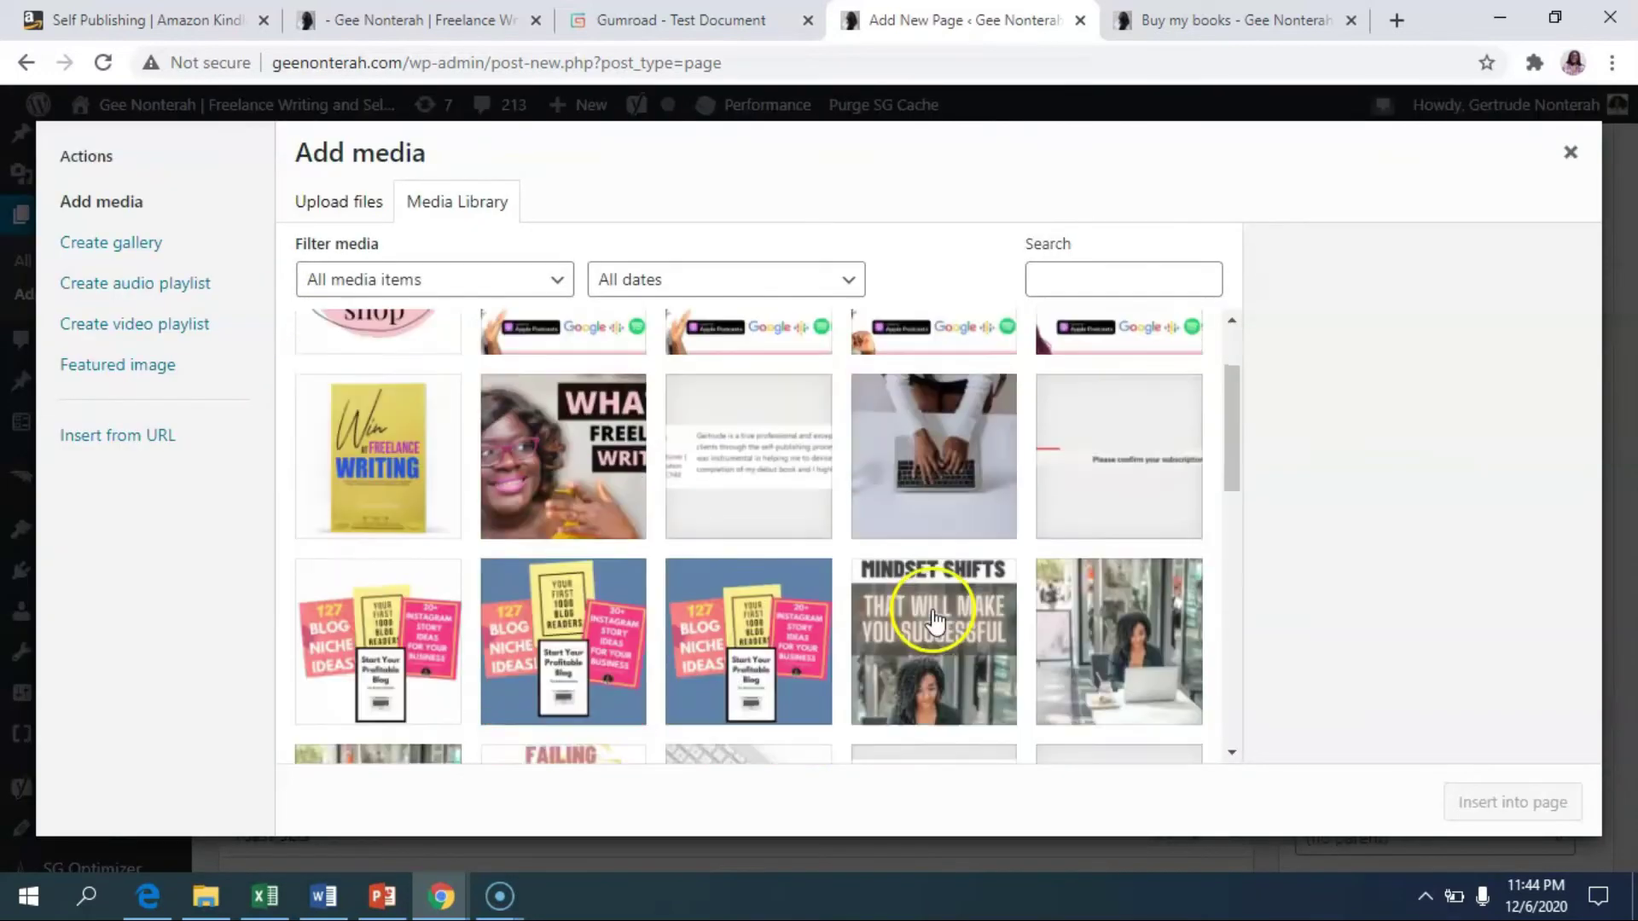
{"action": "scroll", "coordinate": [942, 613], "scroll_direction": "down", "scroll_amount": 6}
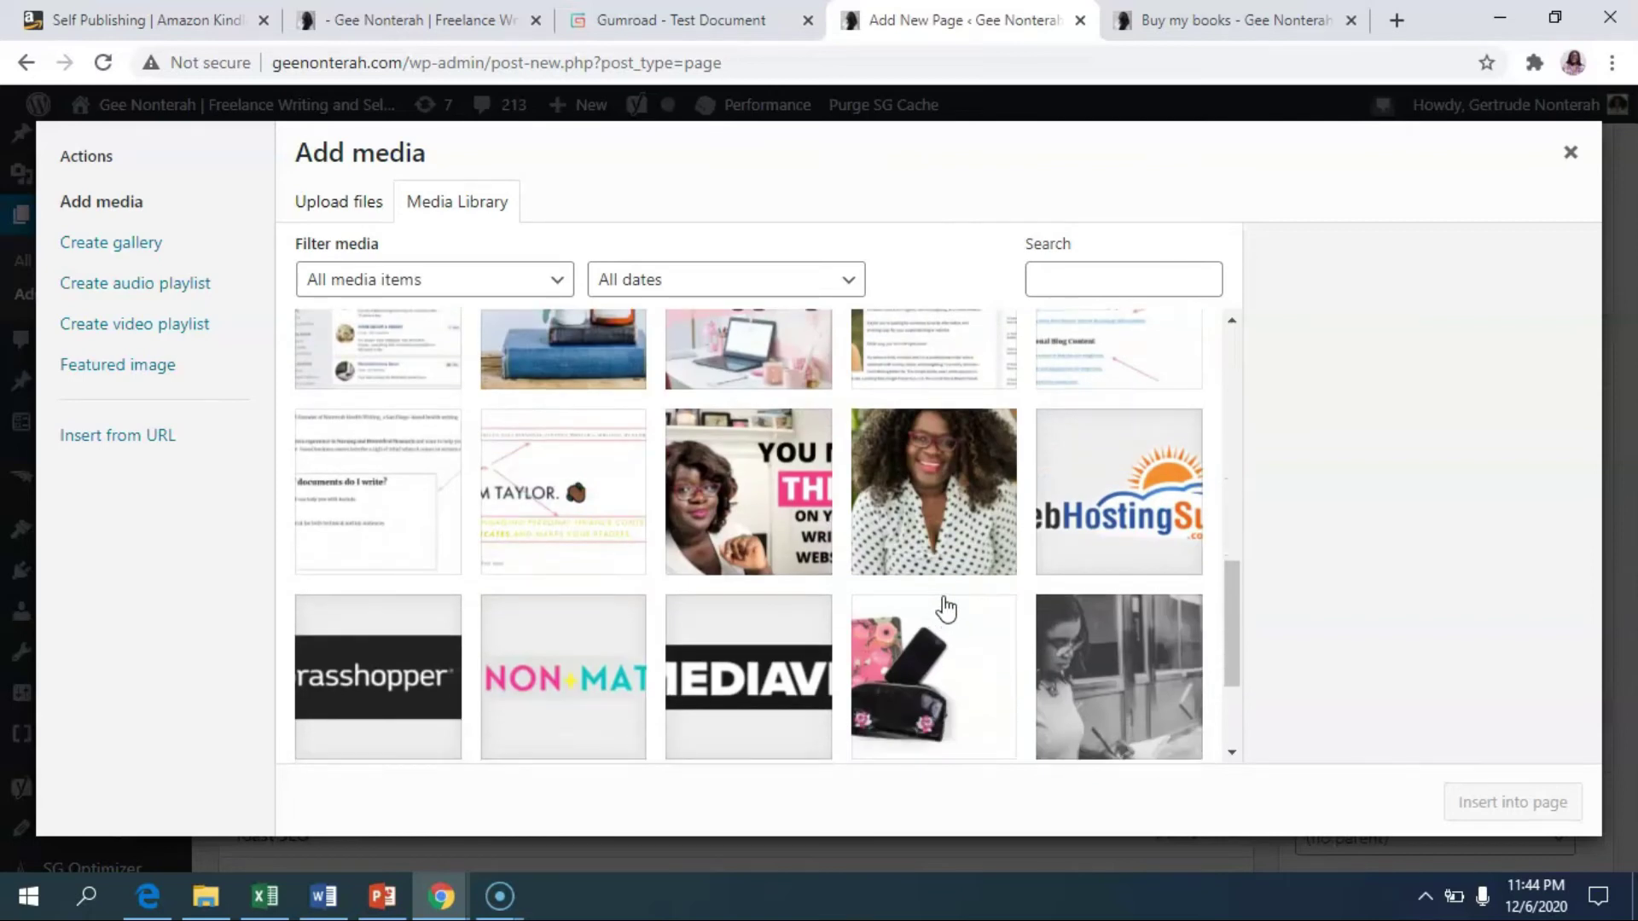
{"action": "scroll", "coordinate": [818, 555], "scroll_direction": "up", "scroll_amount": 20}
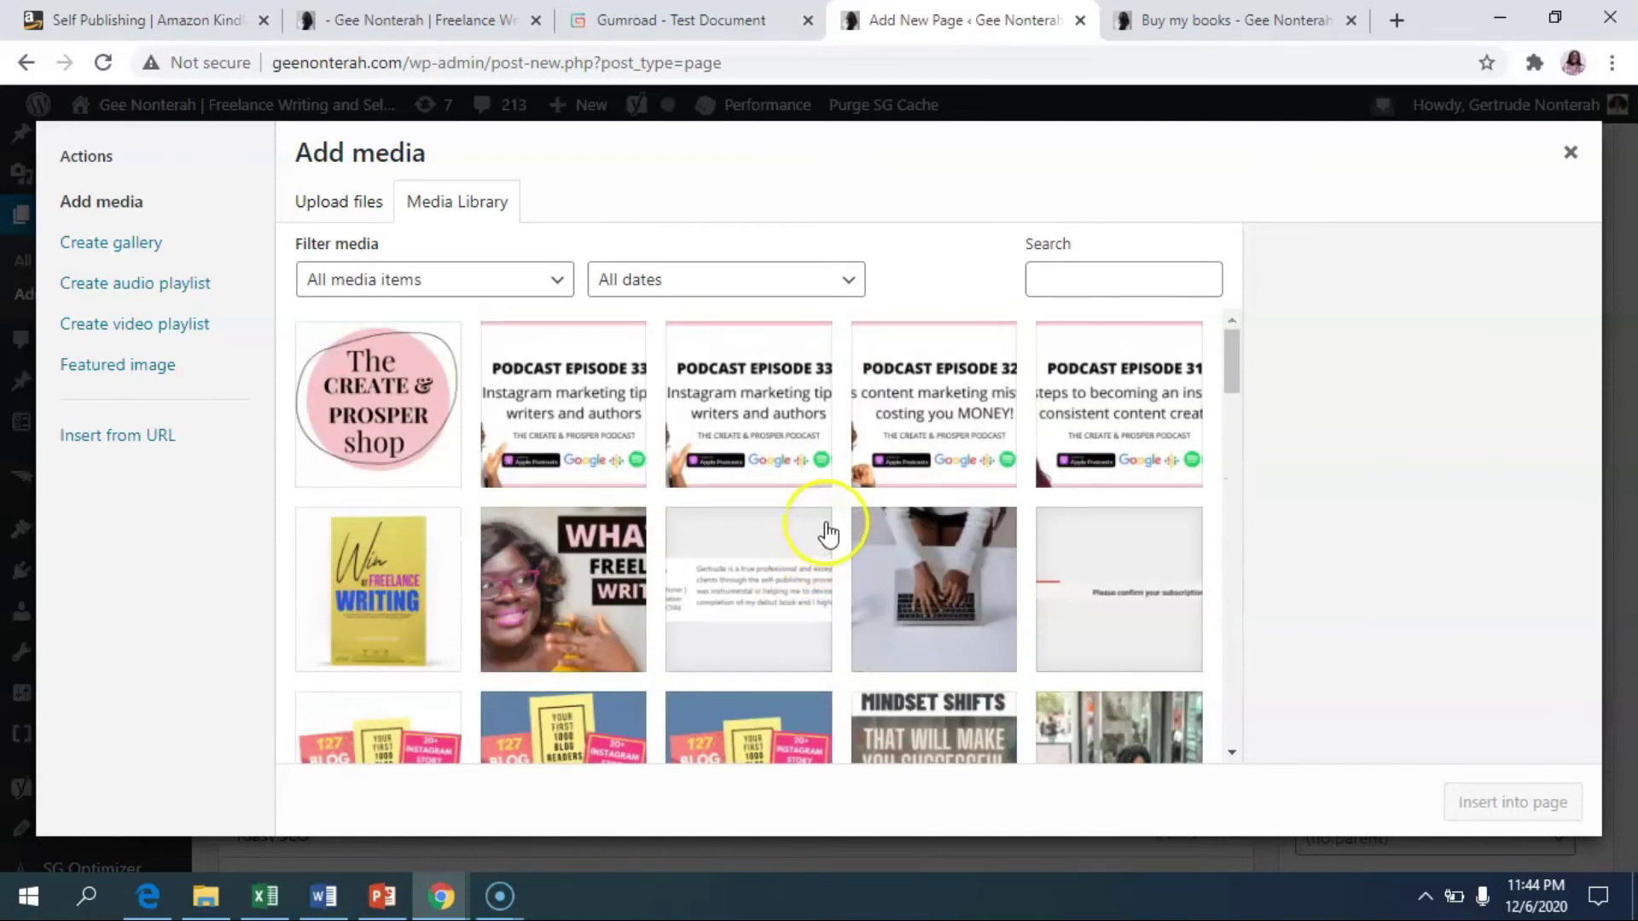
{"action": "left_click", "coordinate": [343, 204]}
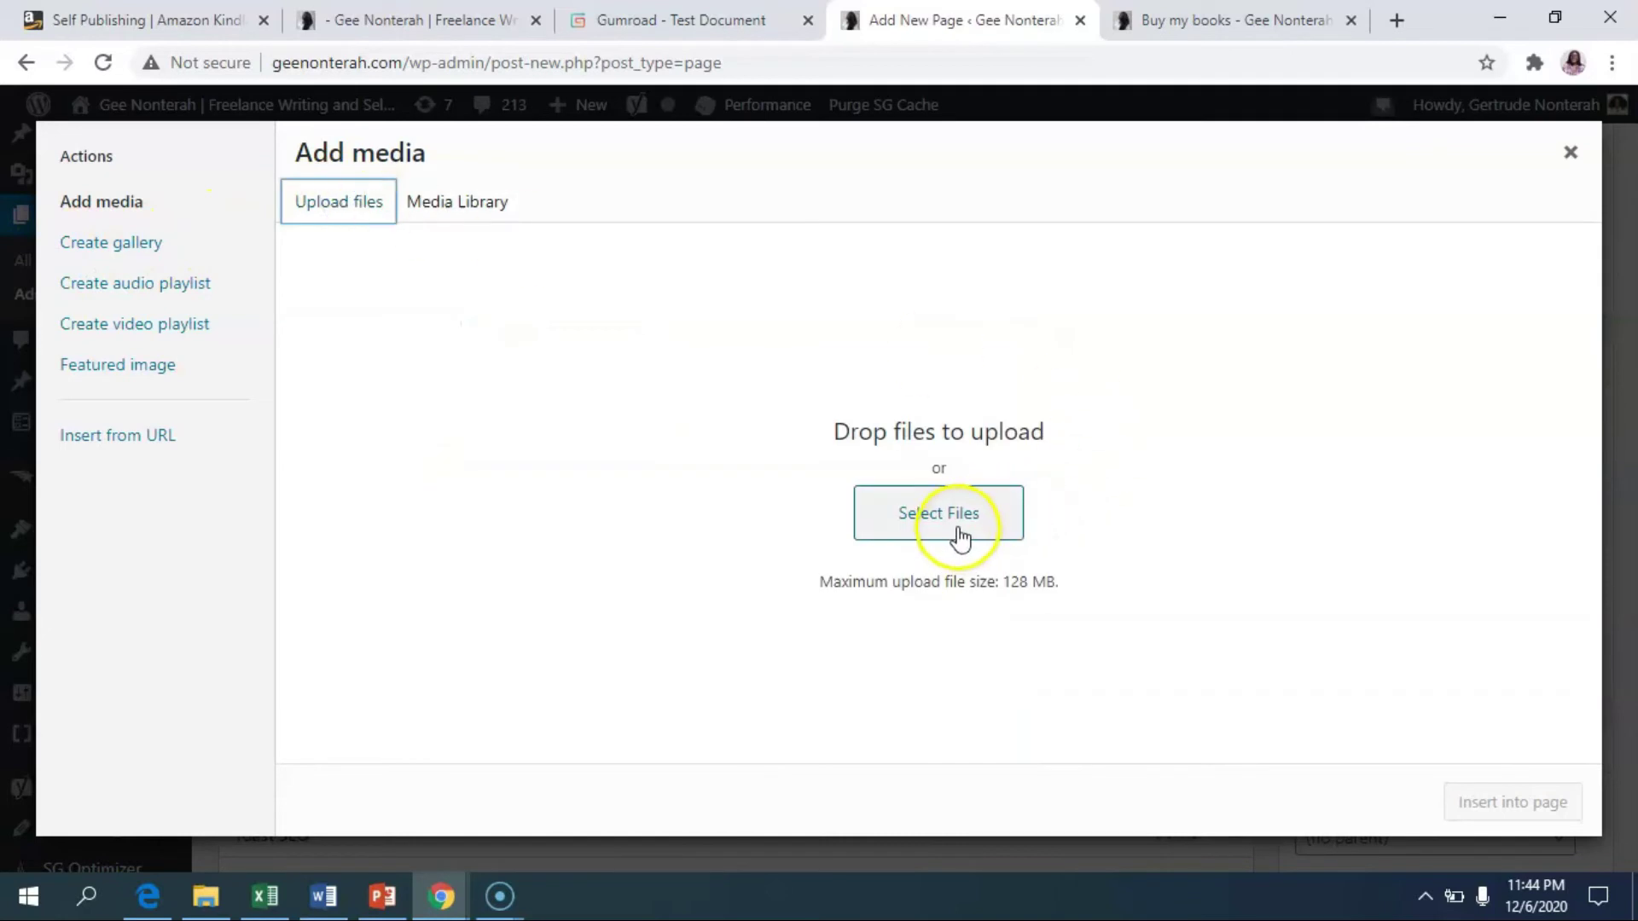
{"action": "left_click", "coordinate": [962, 536]}
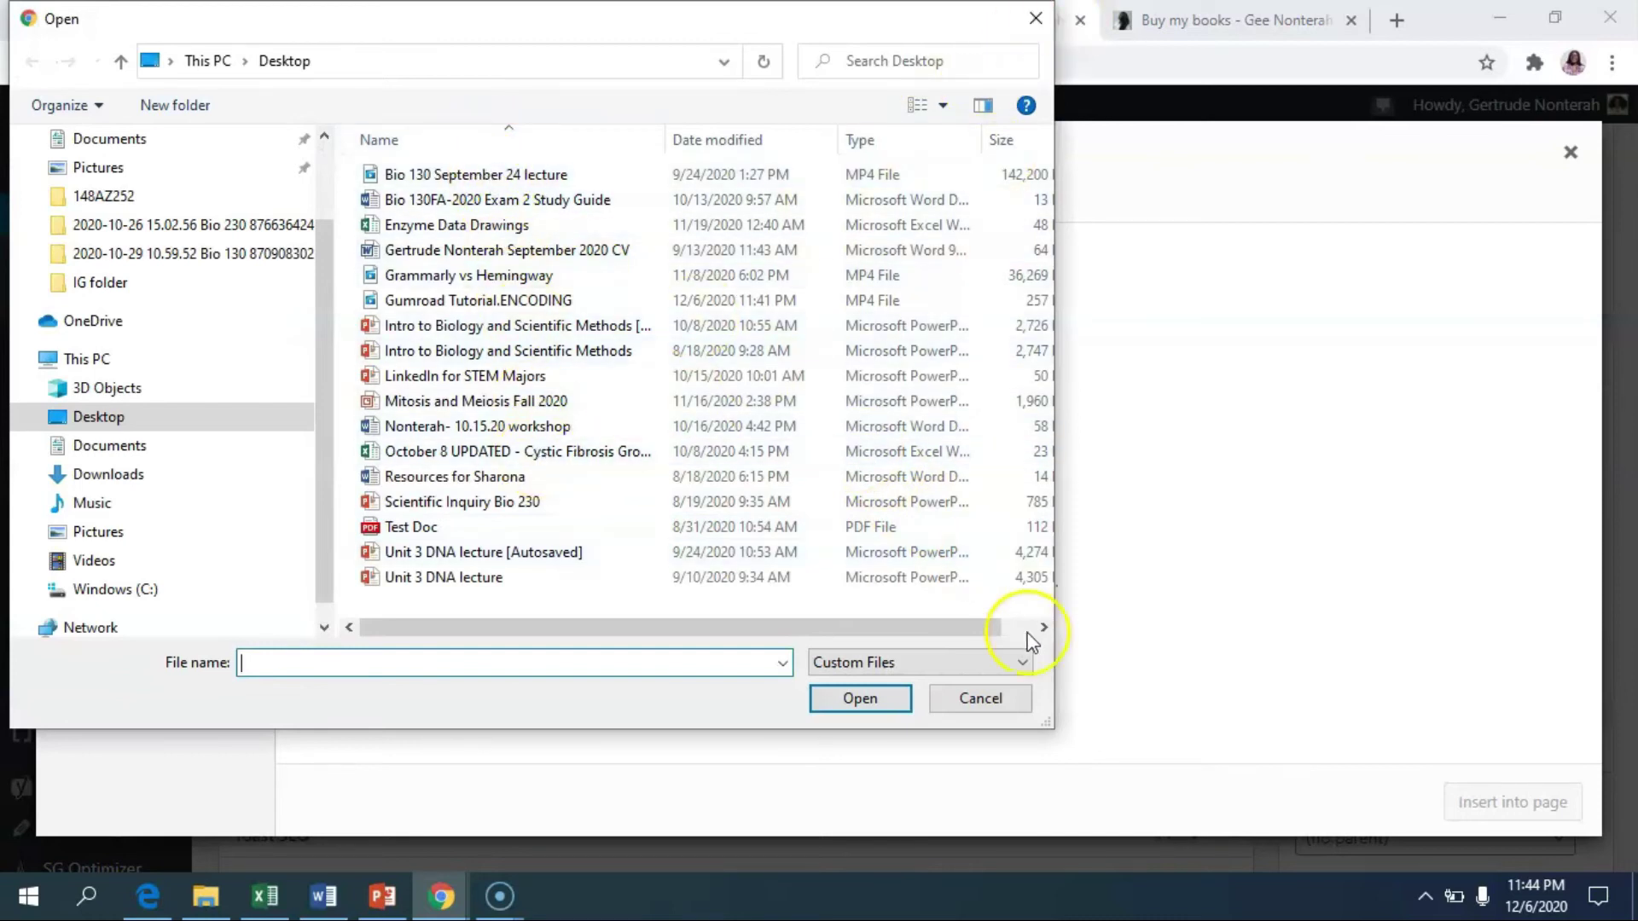
{"action": "left_click", "coordinate": [995, 721]}
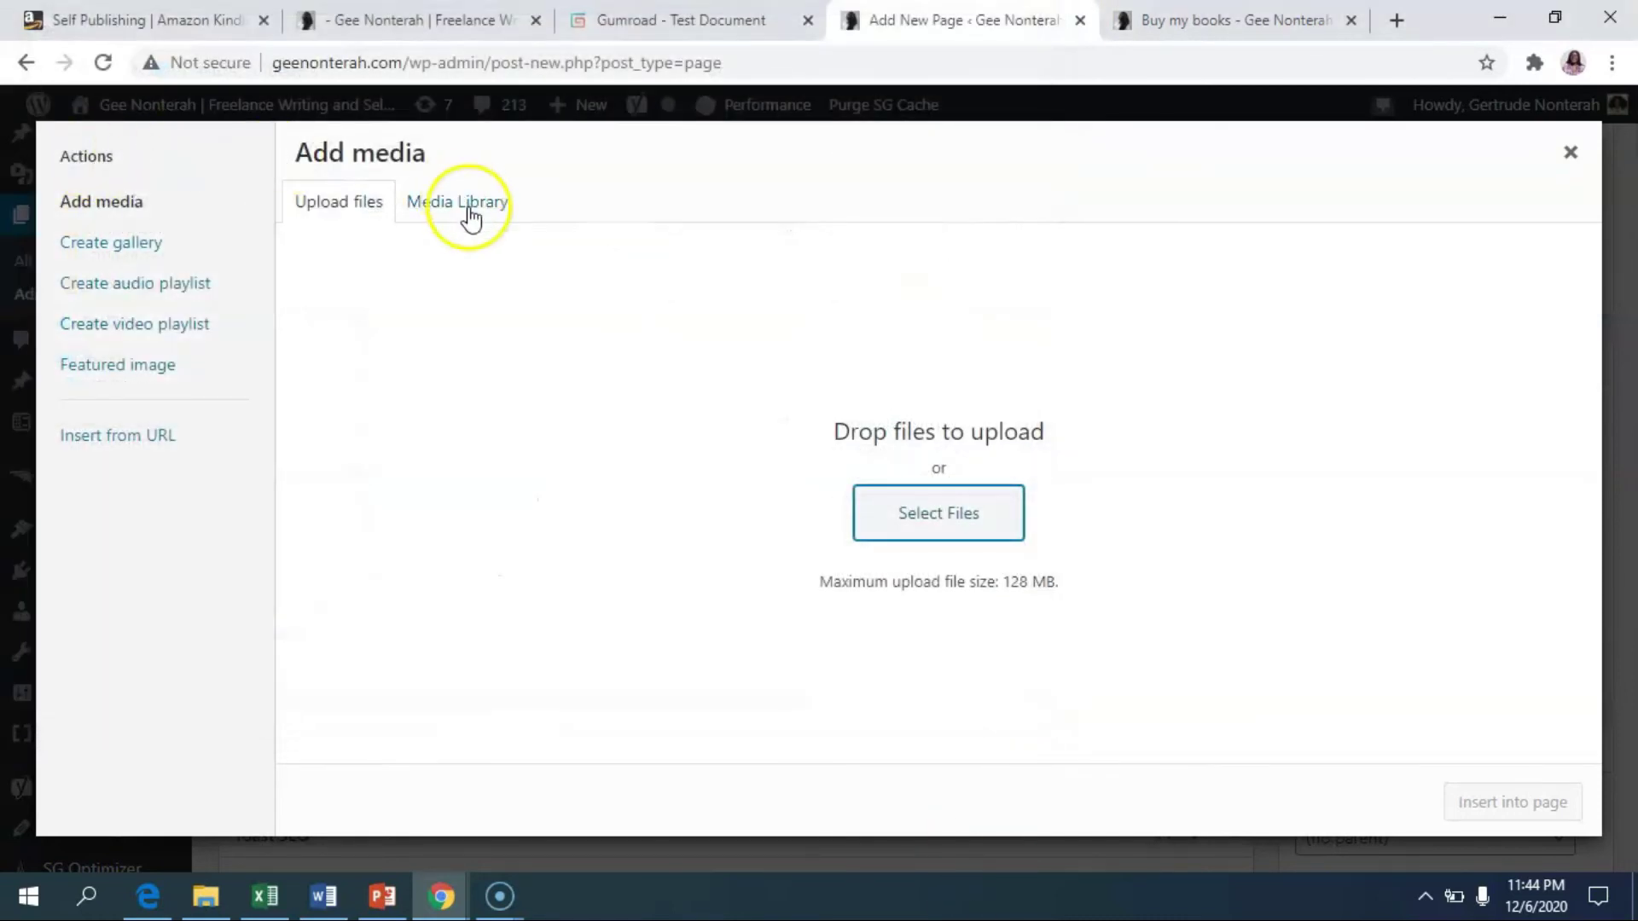
Step: Select the Win at Freelance Writing cover from the Media Library images
{"action": "left_click", "coordinate": [468, 213]}
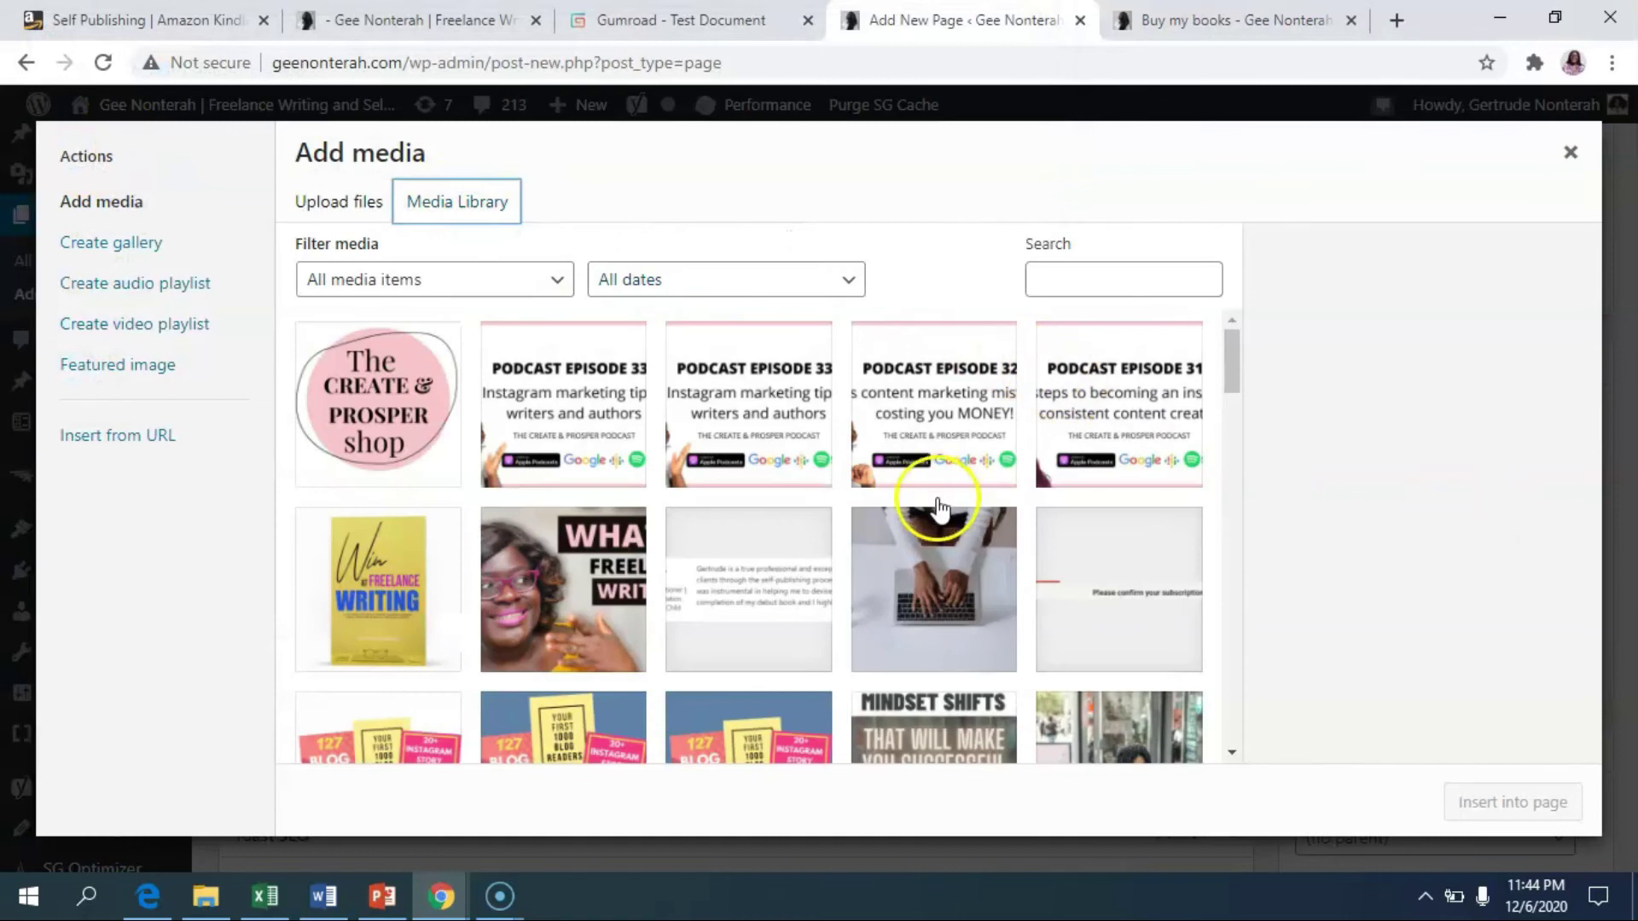
{"action": "scroll", "coordinate": [939, 509], "scroll_direction": "down", "scroll_amount": 3}
{"action": "scroll", "coordinate": [987, 589], "scroll_direction": "up", "scroll_amount": 3}
{"action": "scroll", "coordinate": [990, 598], "scroll_direction": "down", "scroll_amount": 1}
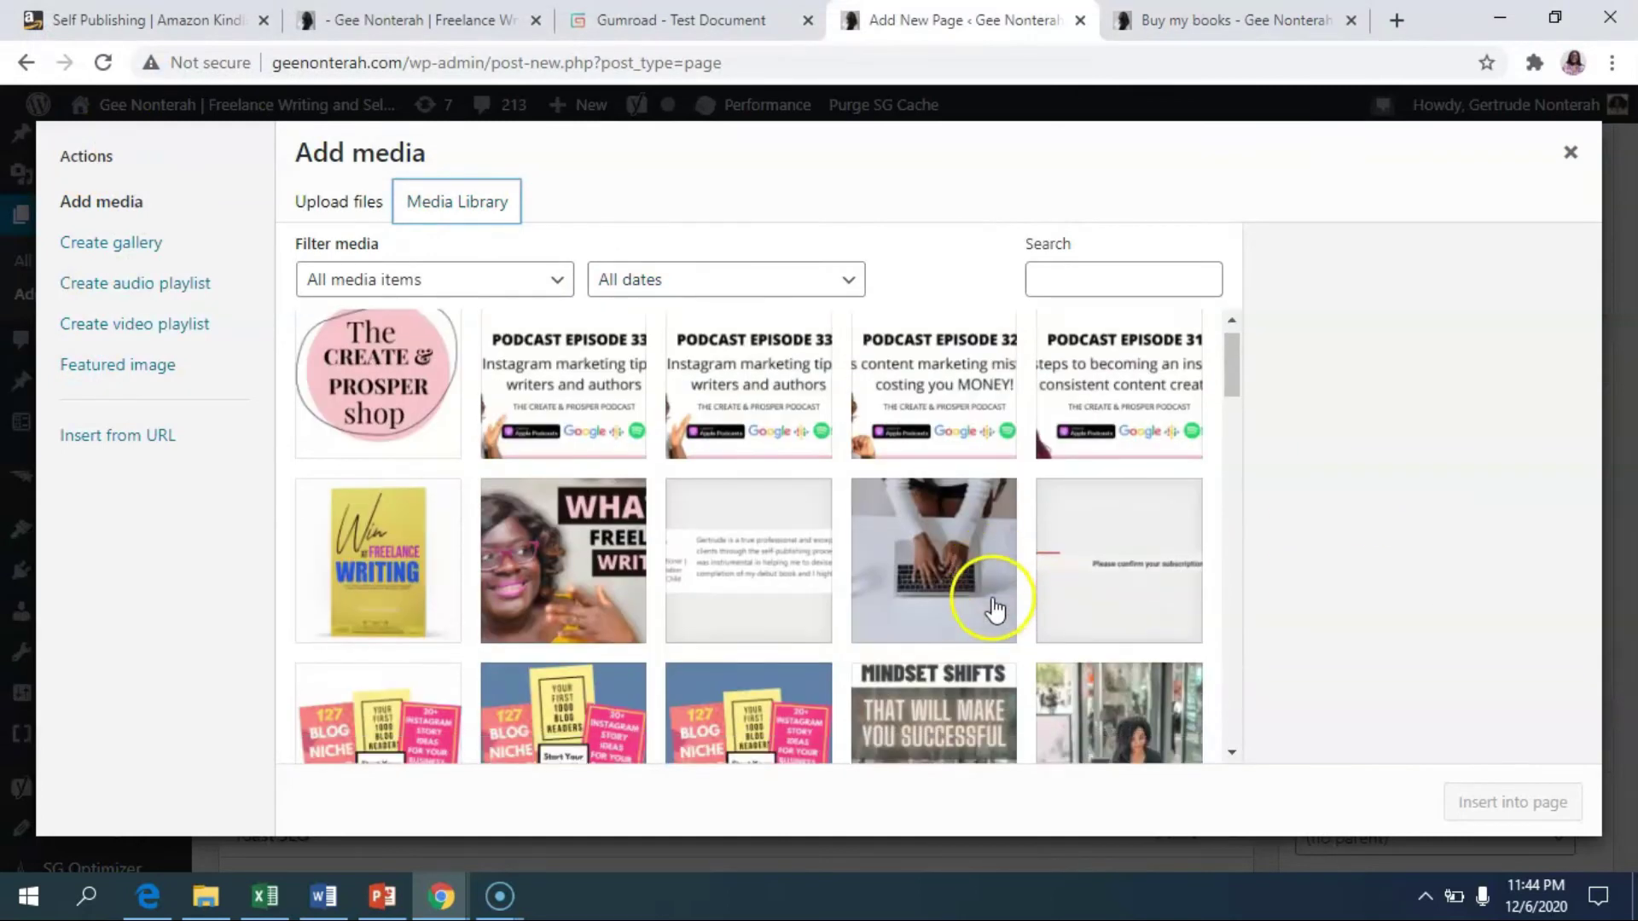
{"action": "scroll", "coordinate": [990, 606], "scroll_direction": "down", "scroll_amount": 2}
{"action": "scroll", "coordinate": [973, 602], "scroll_direction": "up", "scroll_amount": 1}
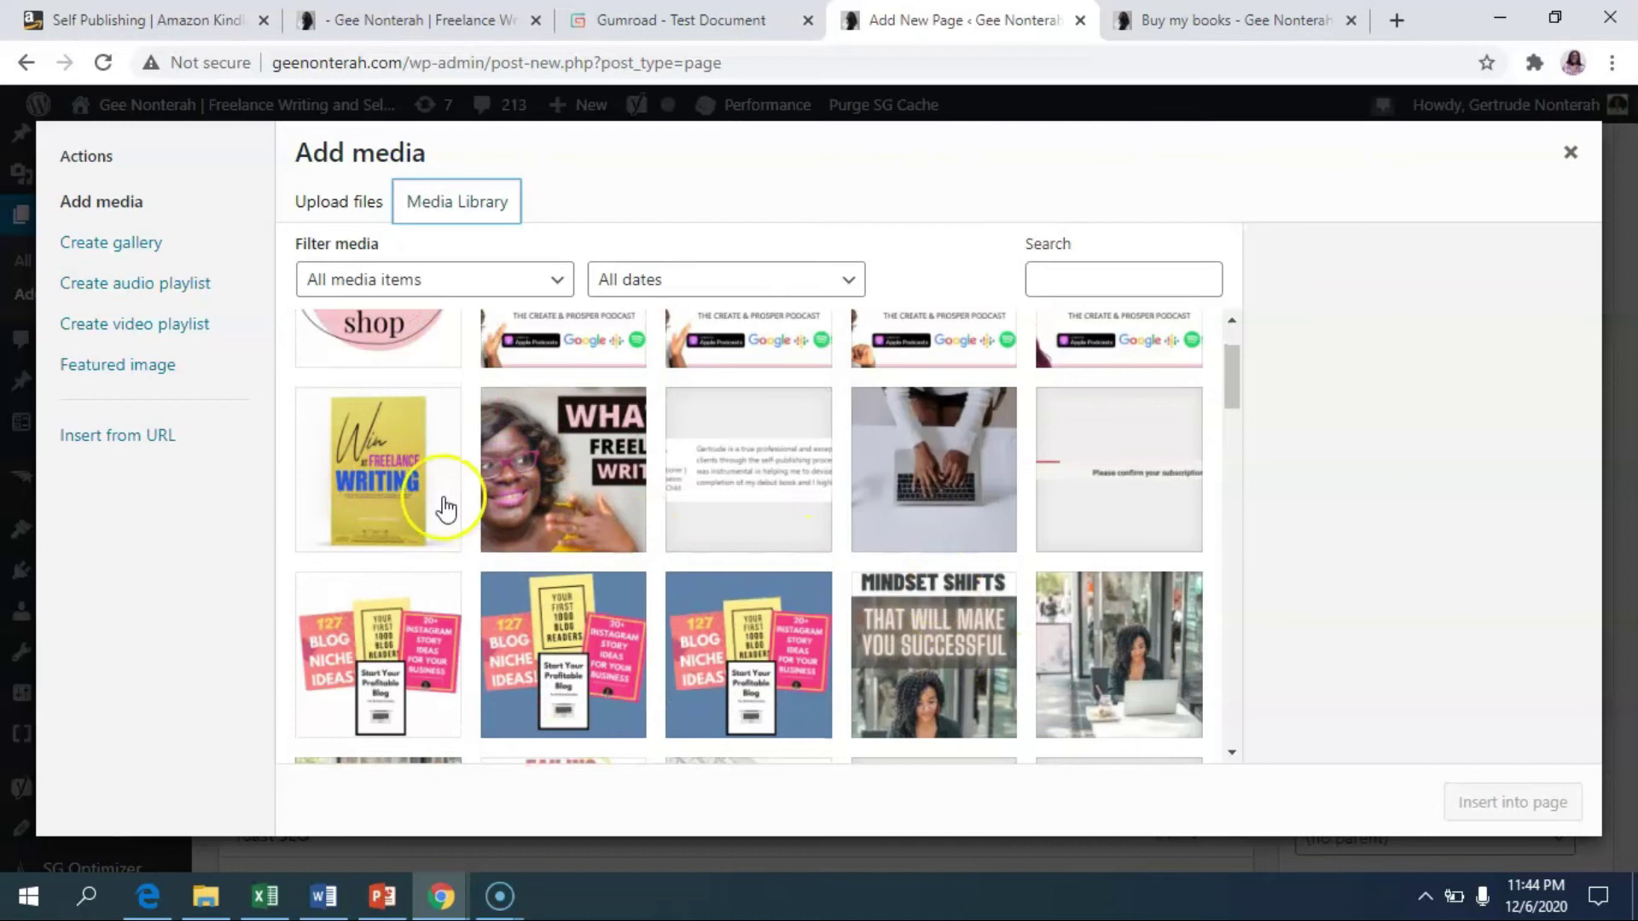
{"action": "left_click", "coordinate": [420, 484]}
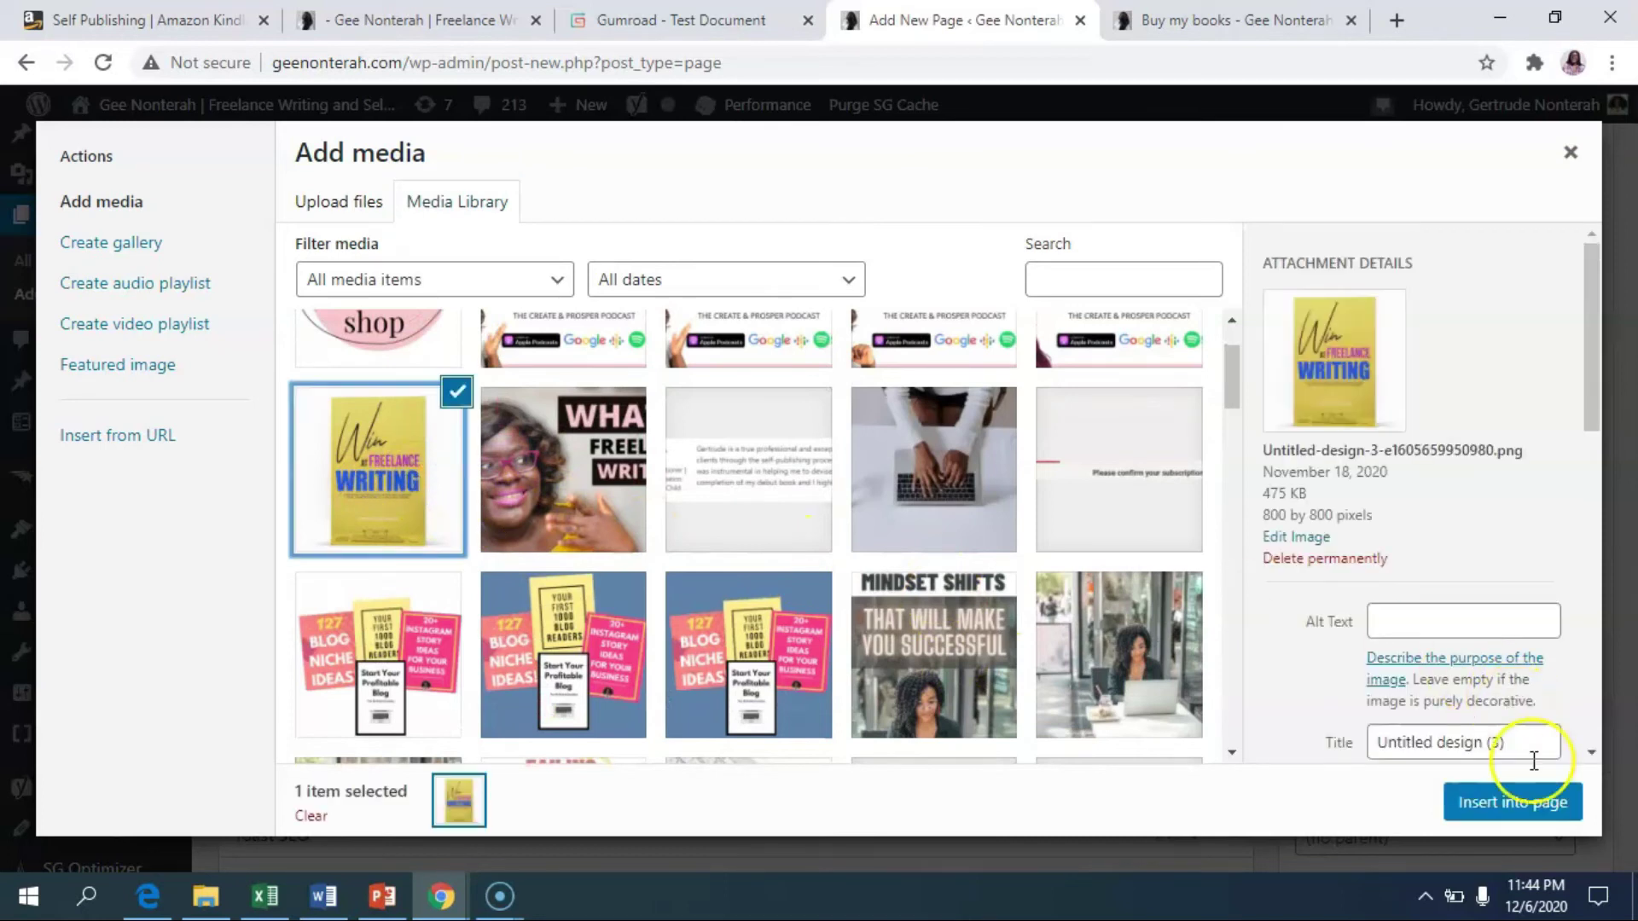
Step: Insert the Win at Freelance Writing cover into the page body, comparing with the shop page
{"action": "left_click", "coordinate": [1510, 814]}
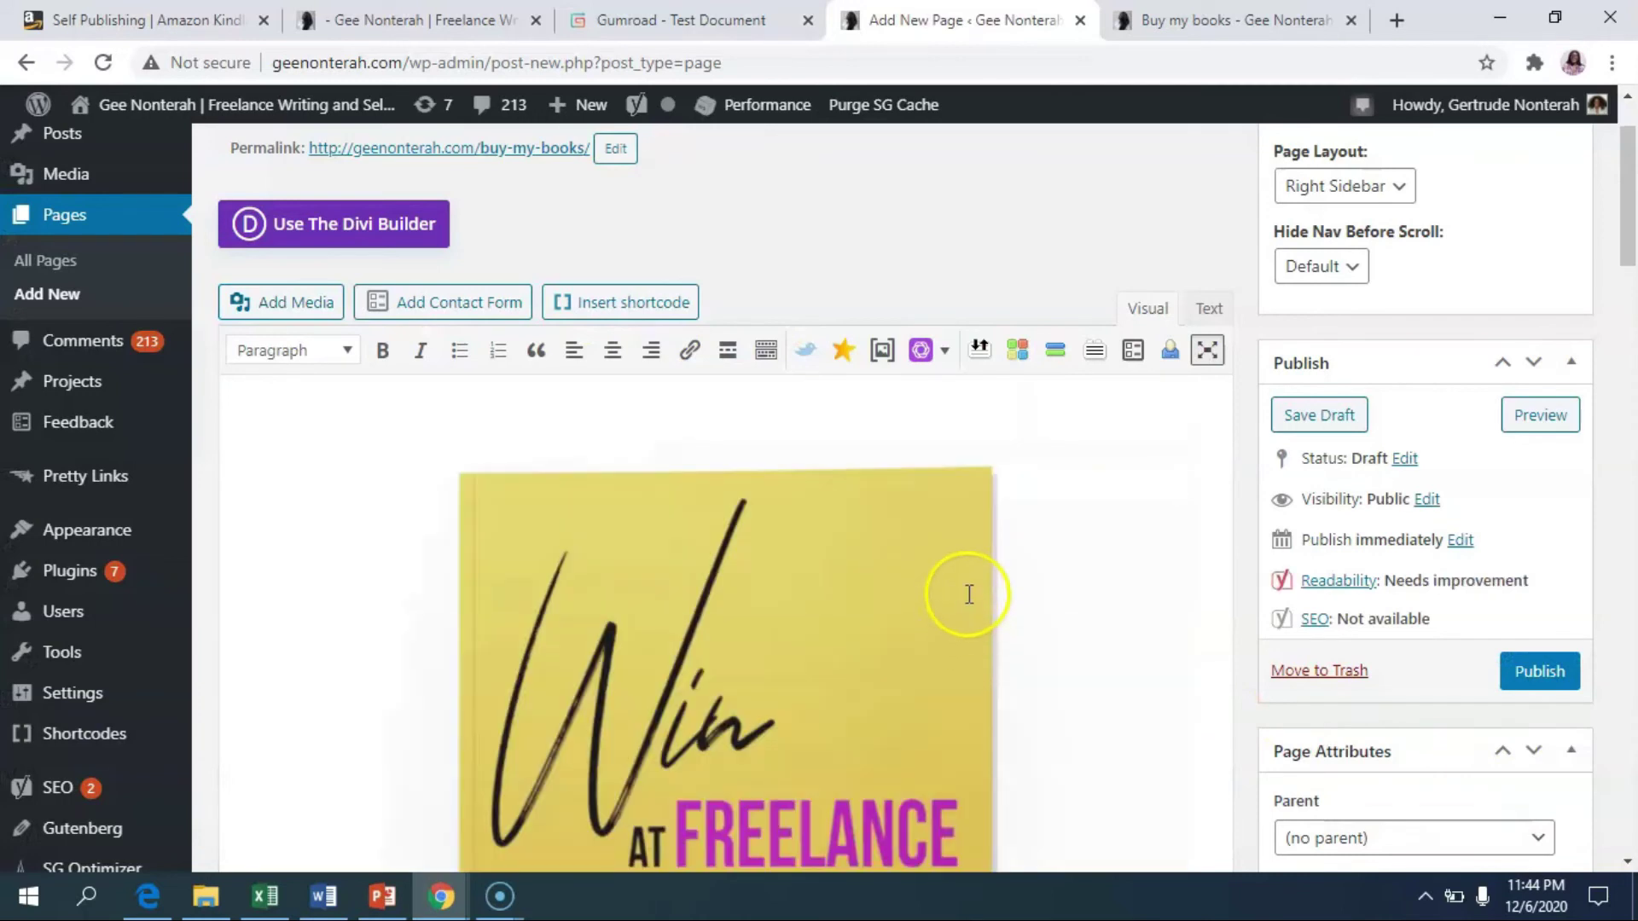
{"action": "left_click", "coordinate": [968, 558]}
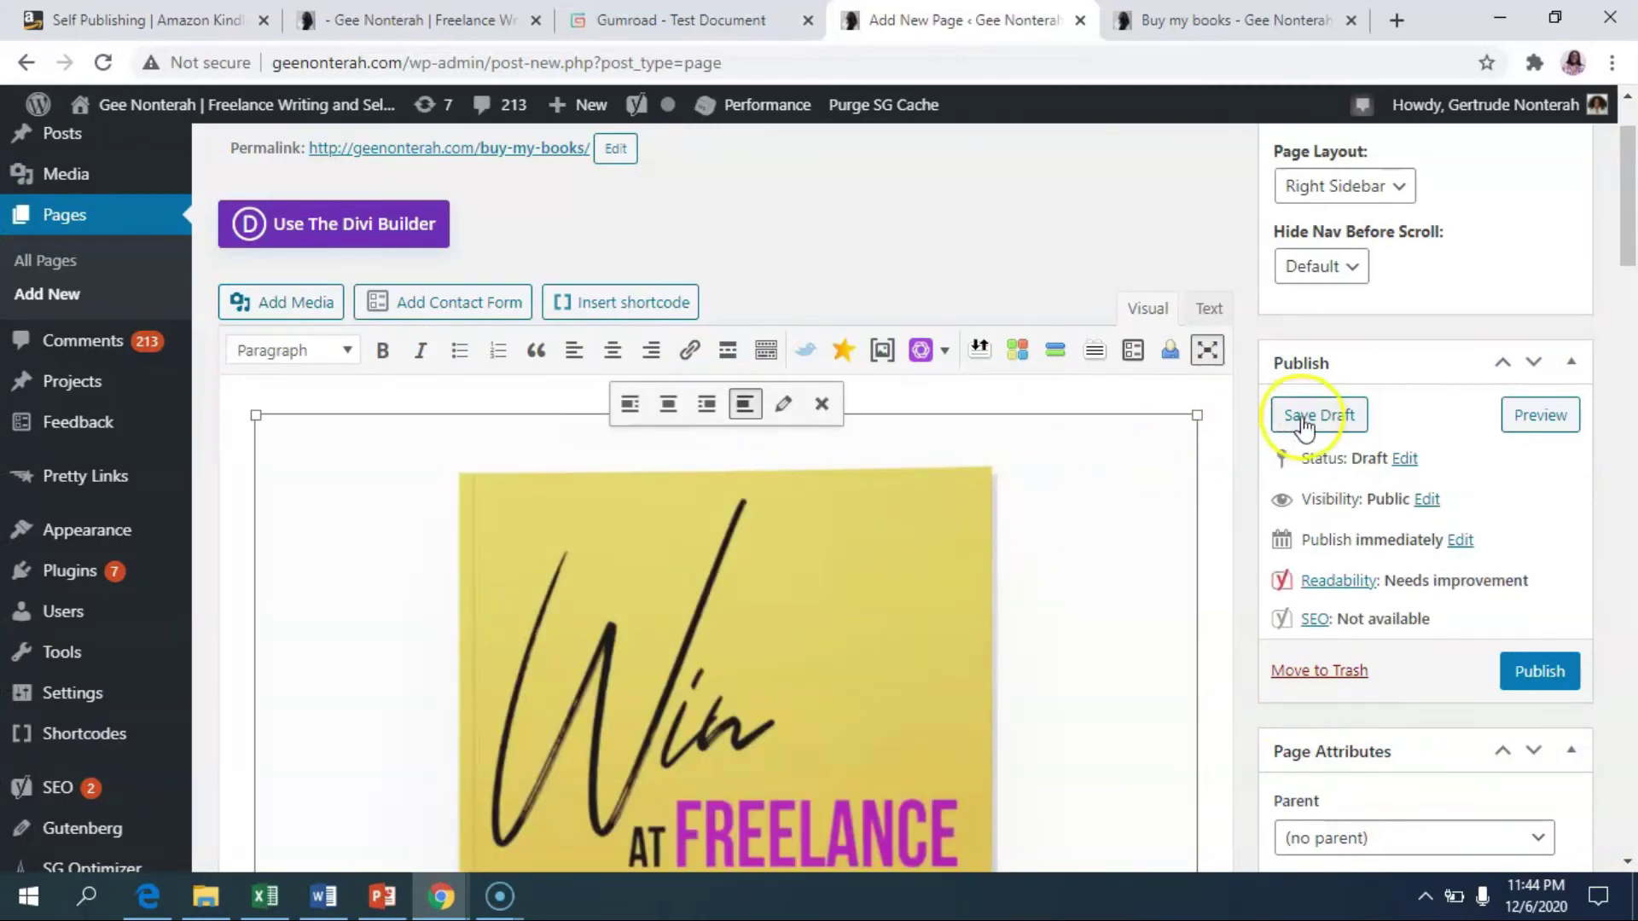
{"action": "scroll", "coordinate": [1041, 614], "scroll_direction": "down", "scroll_amount": 3}
{"action": "scroll", "coordinate": [1042, 613], "scroll_direction": "up", "scroll_amount": 5}
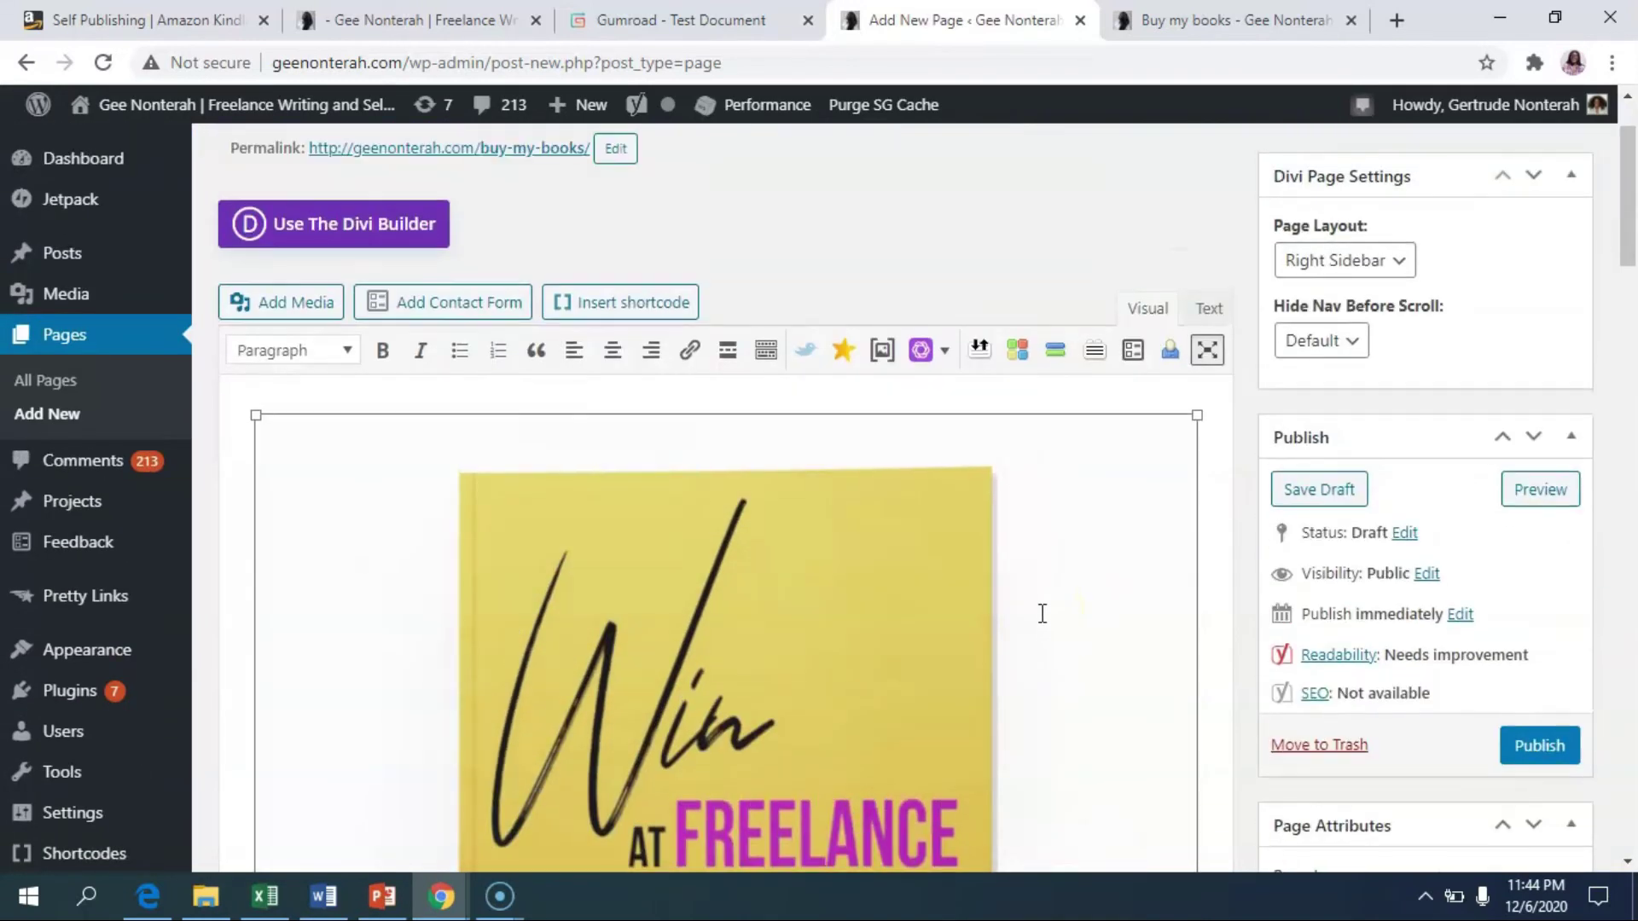
{"action": "left_click", "coordinate": [1141, 478]}
{"action": "left_click", "coordinate": [893, 453]}
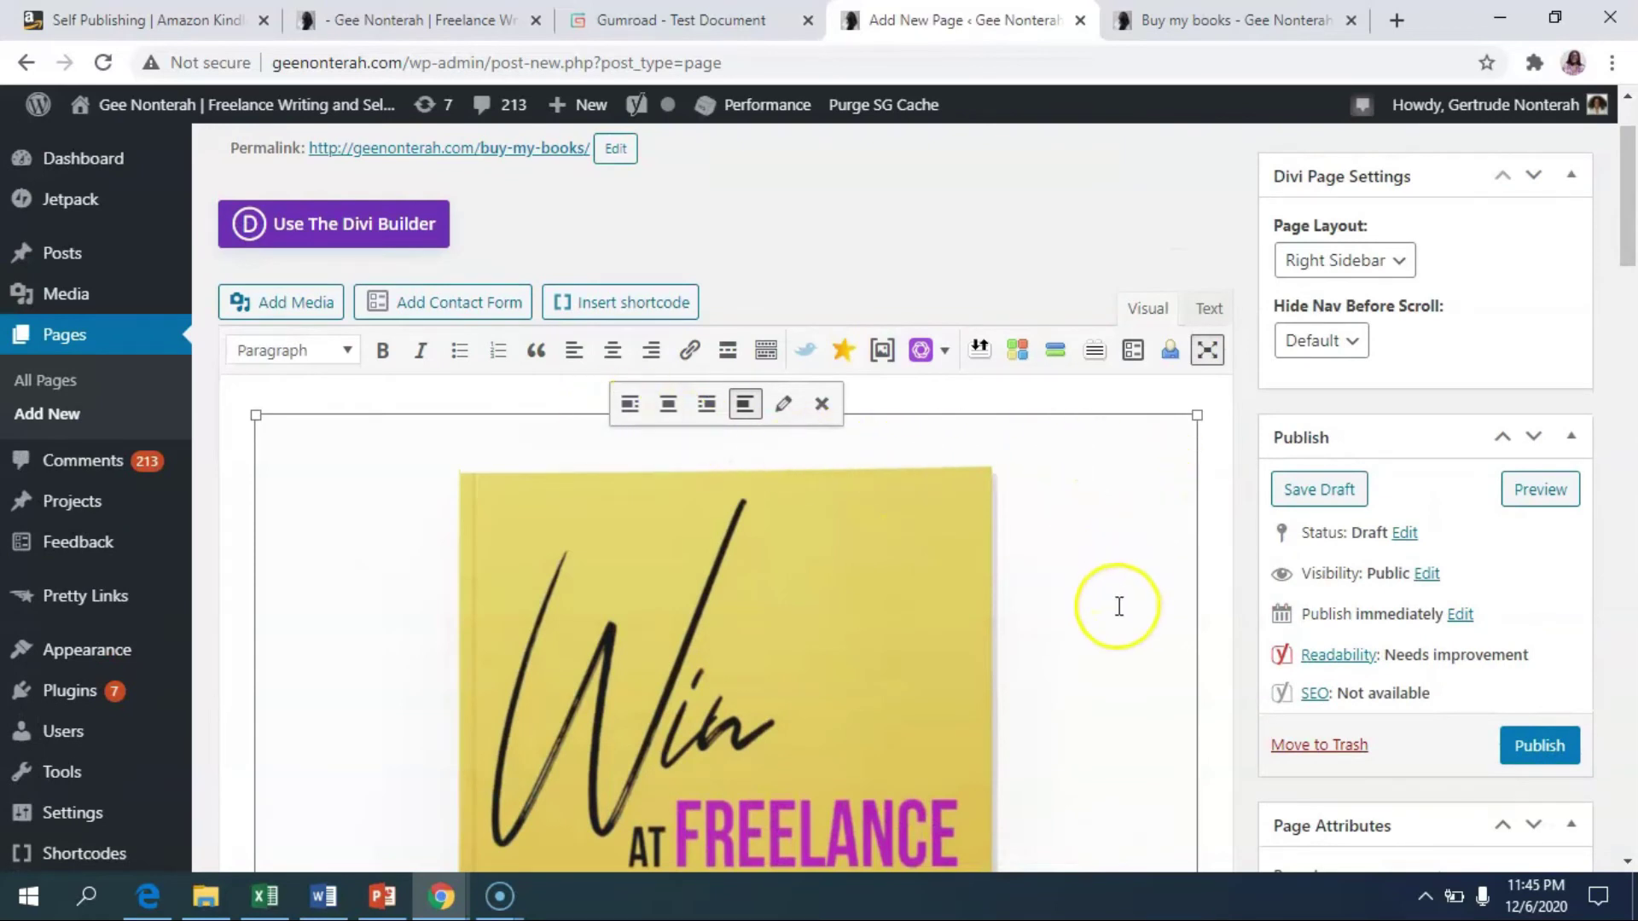
{"action": "left_click", "coordinate": [393, 12]}
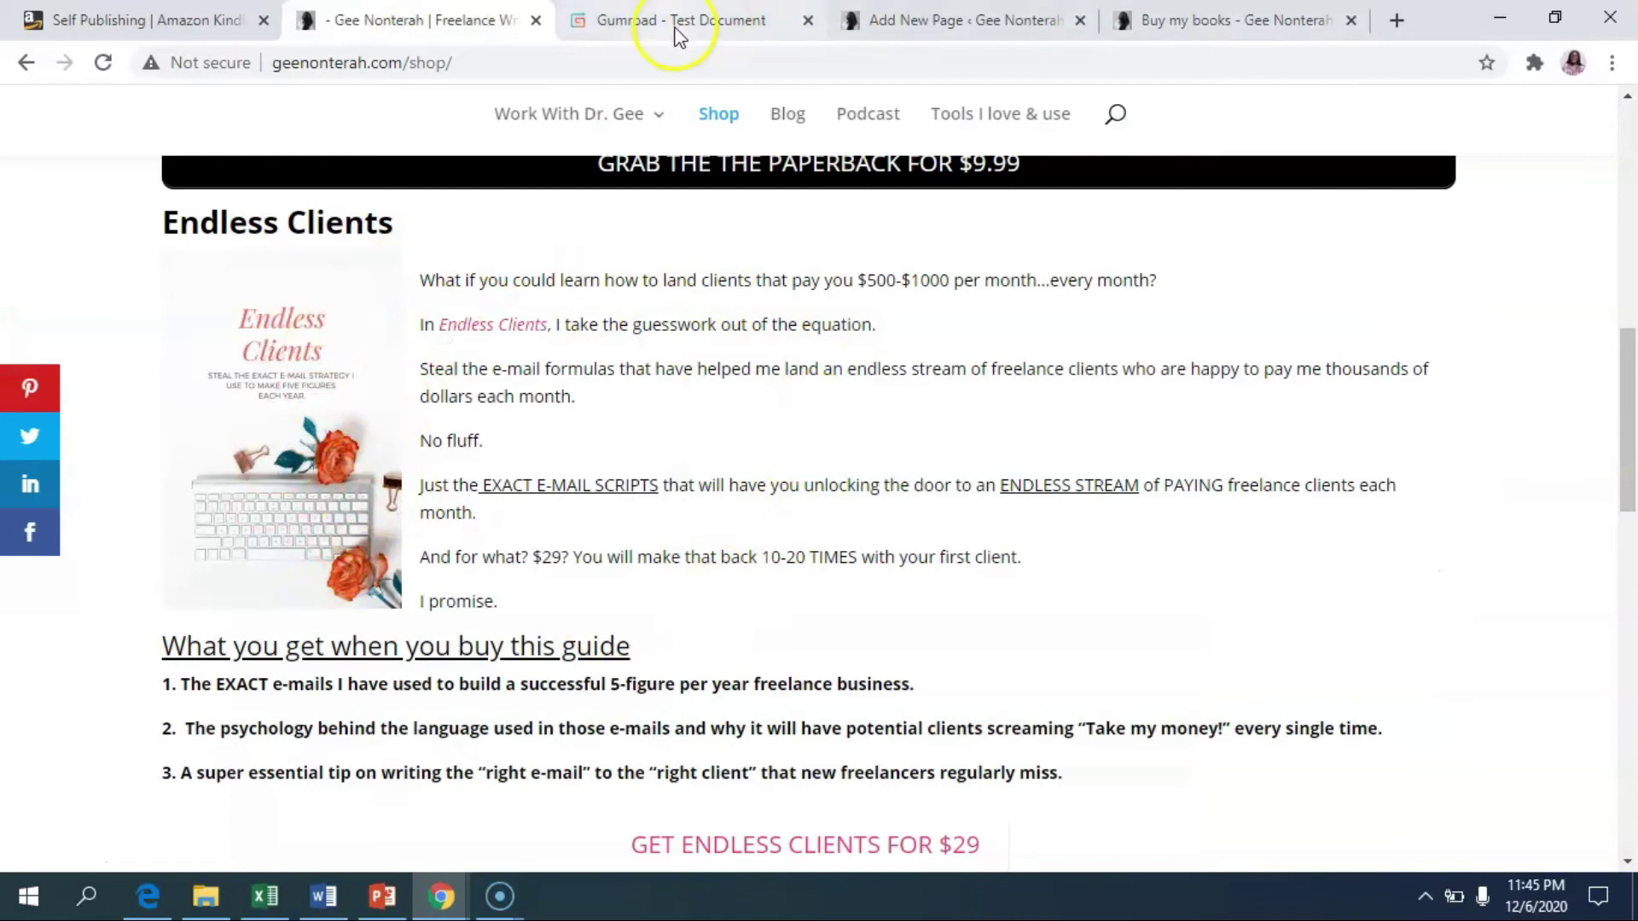
{"action": "left_click", "coordinate": [966, 19]}
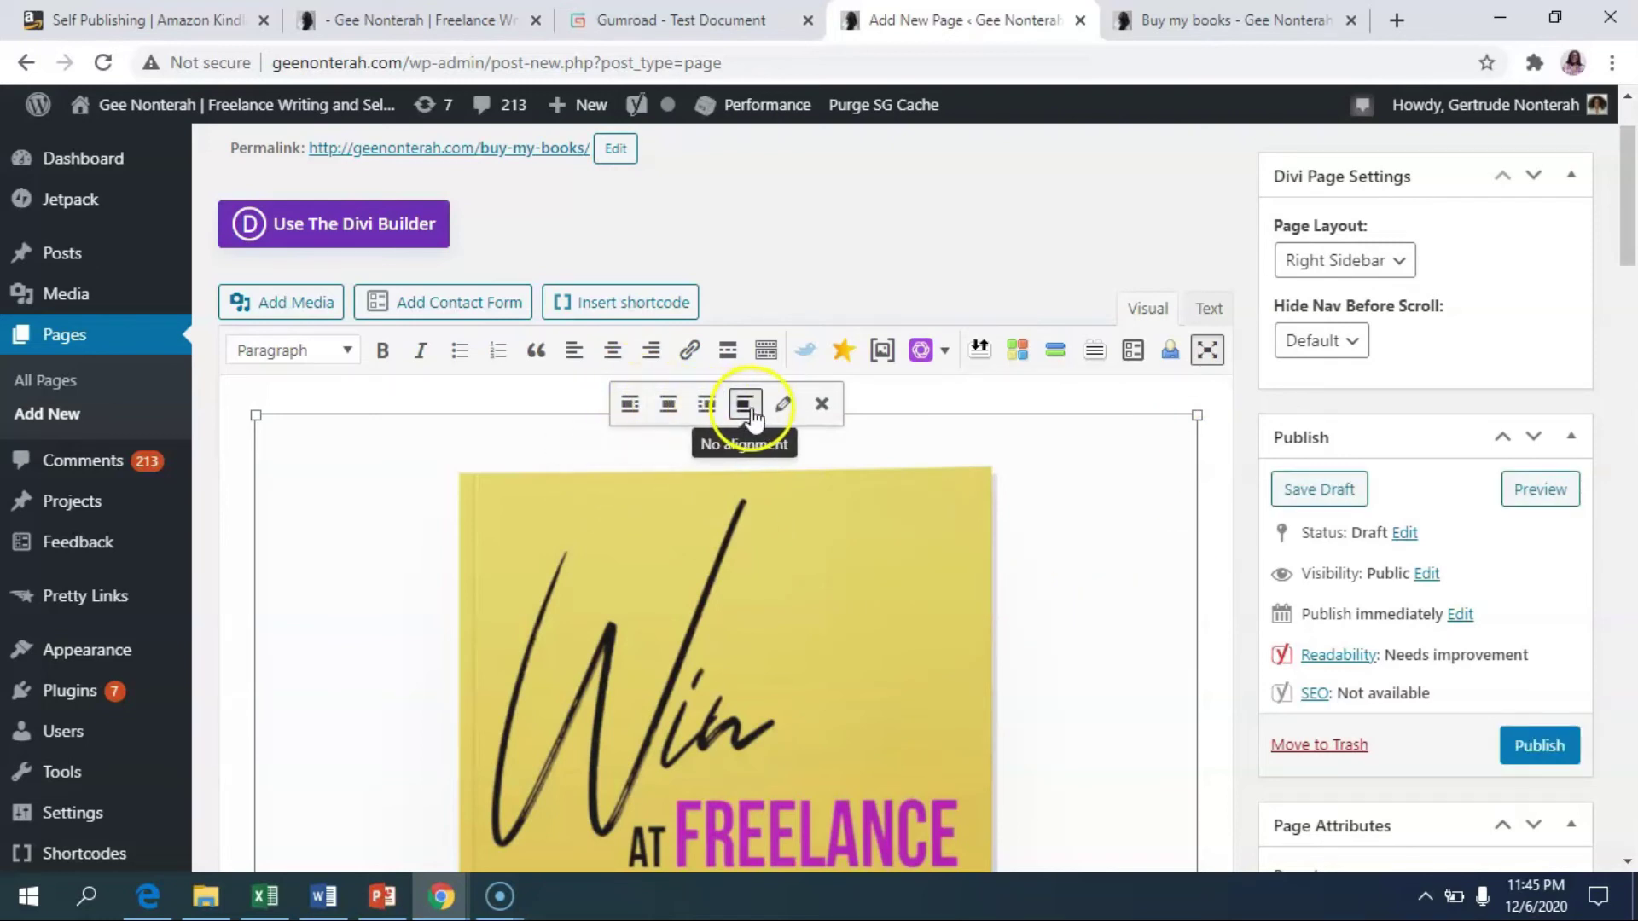
Step: Align the cover left and shrink it to about 367 px wide
{"action": "left_click", "coordinate": [629, 408]}
{"action": "left_click", "coordinate": [1229, 412]}
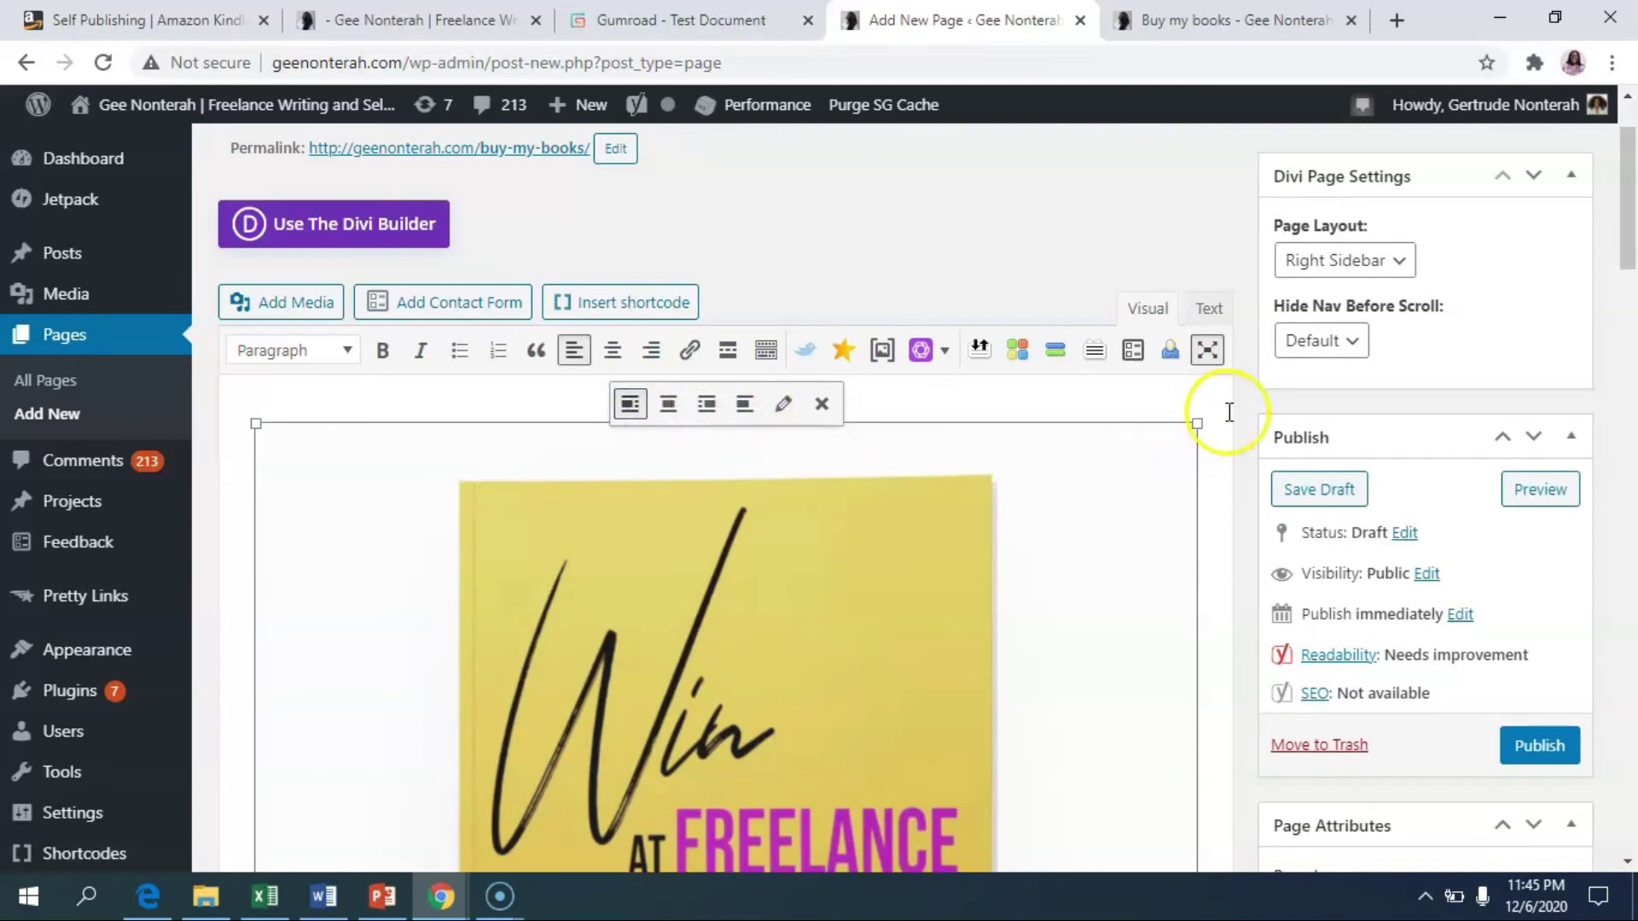
{"action": "left_click_drag", "start_coordinate": [1197, 424], "coordinate": [929, 566]}
{"action": "scroll", "coordinate": [987, 505], "scroll_direction": "down", "scroll_amount": 2}
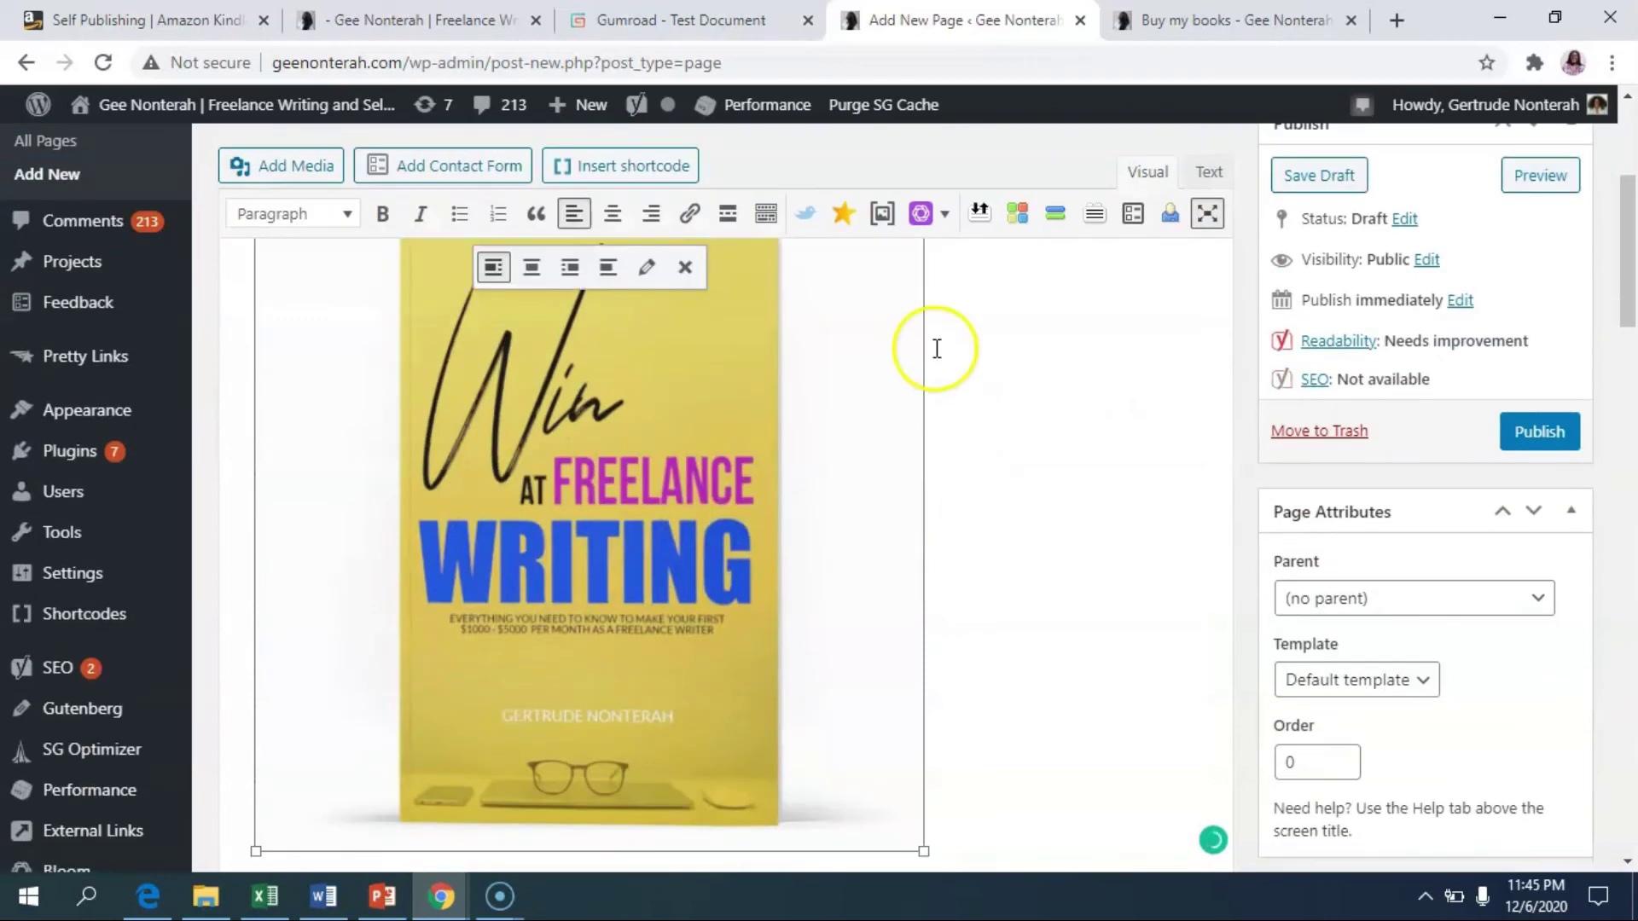
{"action": "left_click", "coordinate": [949, 430]}
{"action": "left_click", "coordinate": [925, 301]}
{"action": "left_click_drag", "start_coordinate": [928, 304], "coordinate": [727, 425]}
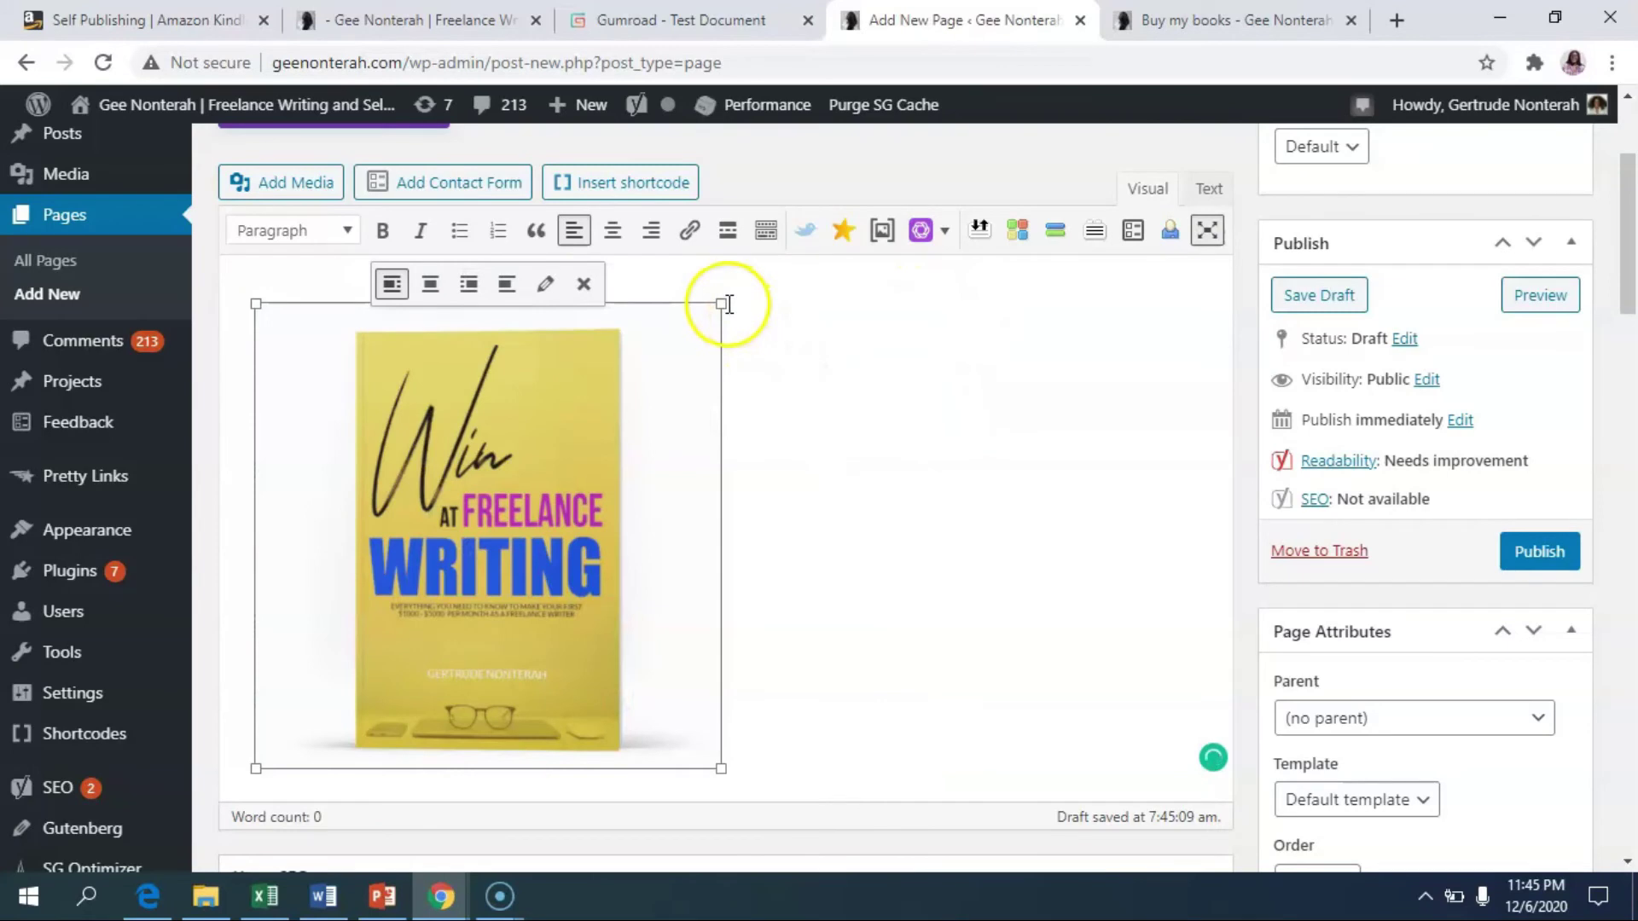
{"action": "left_click_drag", "start_coordinate": [724, 302], "coordinate": [569, 304]}
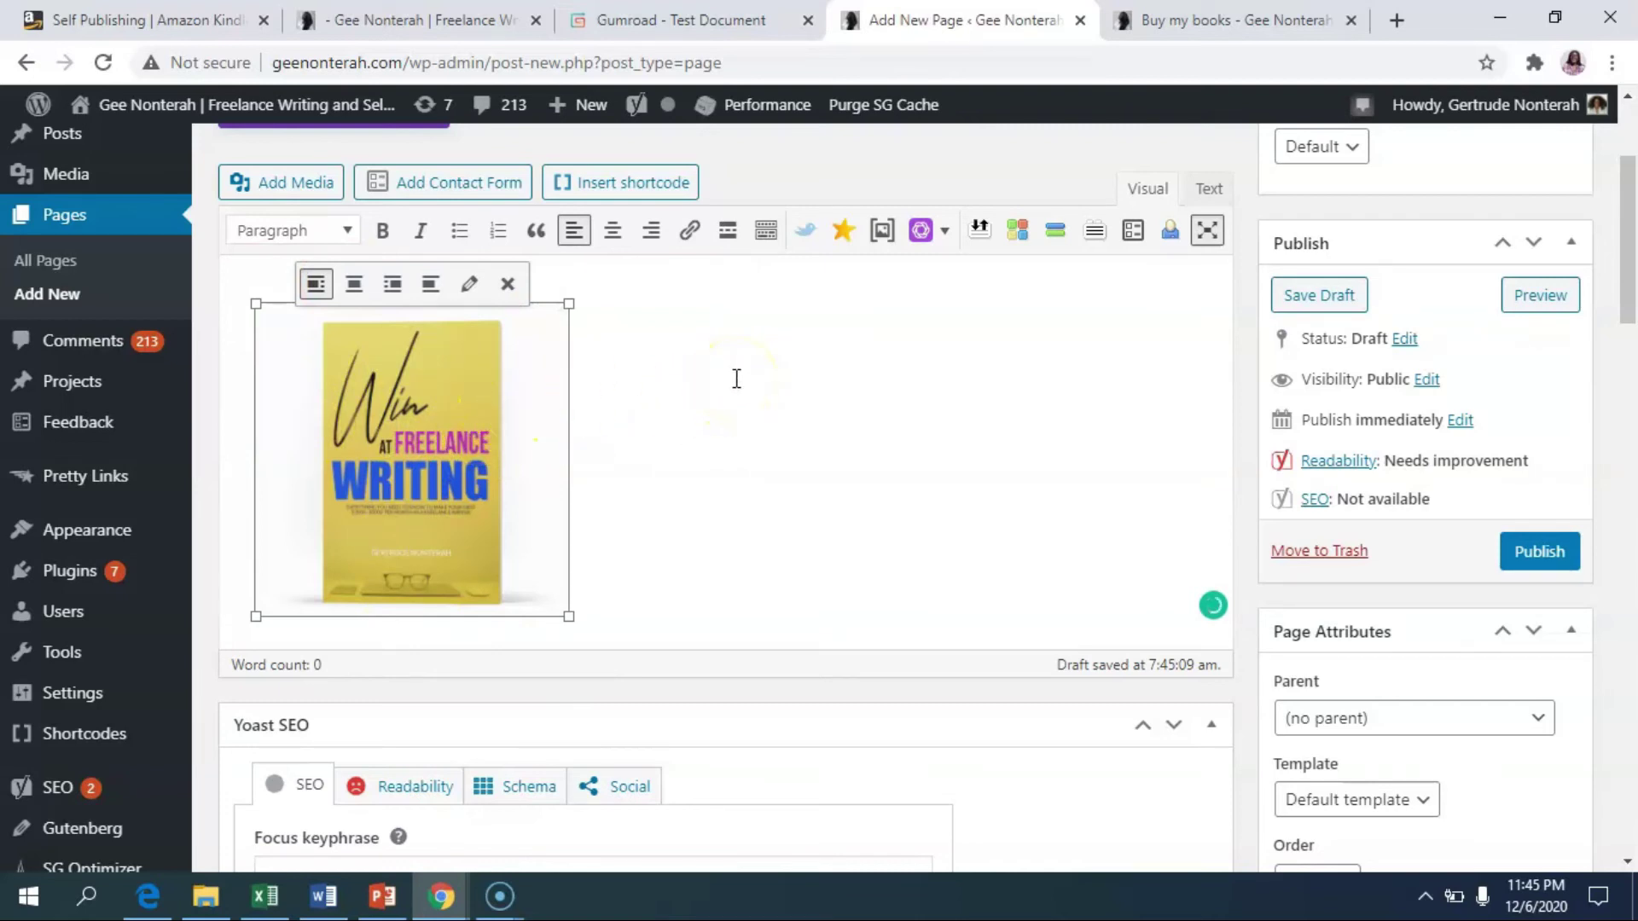
{"action": "left_click", "coordinate": [510, 19]}
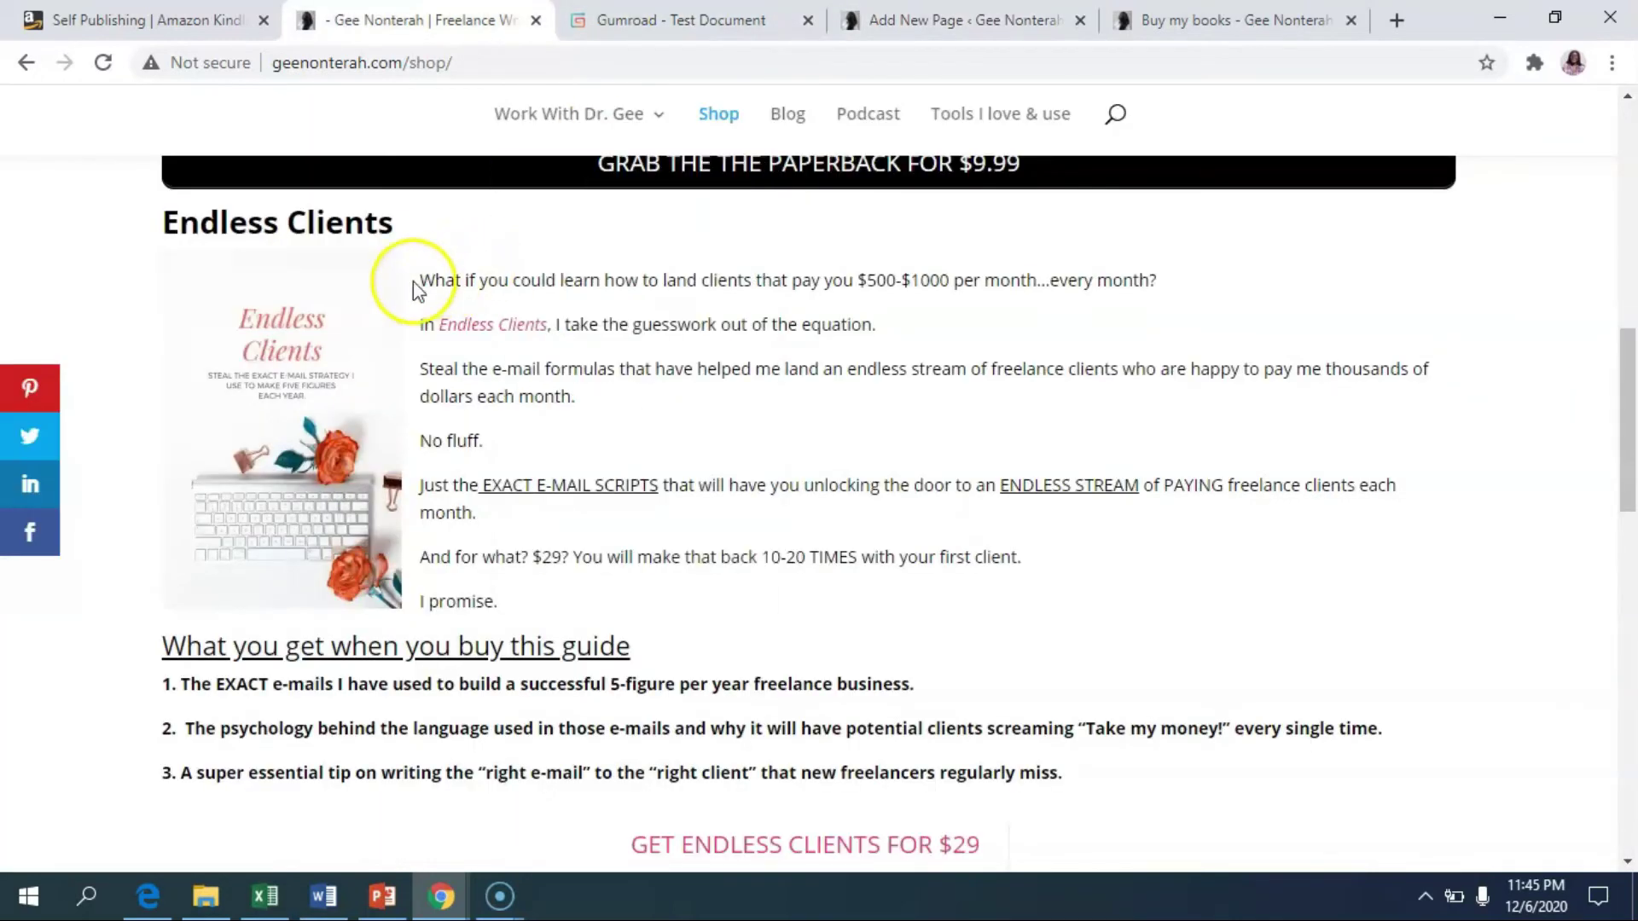
{"action": "left_click_drag", "start_coordinate": [421, 279], "coordinate": [1106, 785]}
{"action": "right_click", "coordinate": [871, 550]}
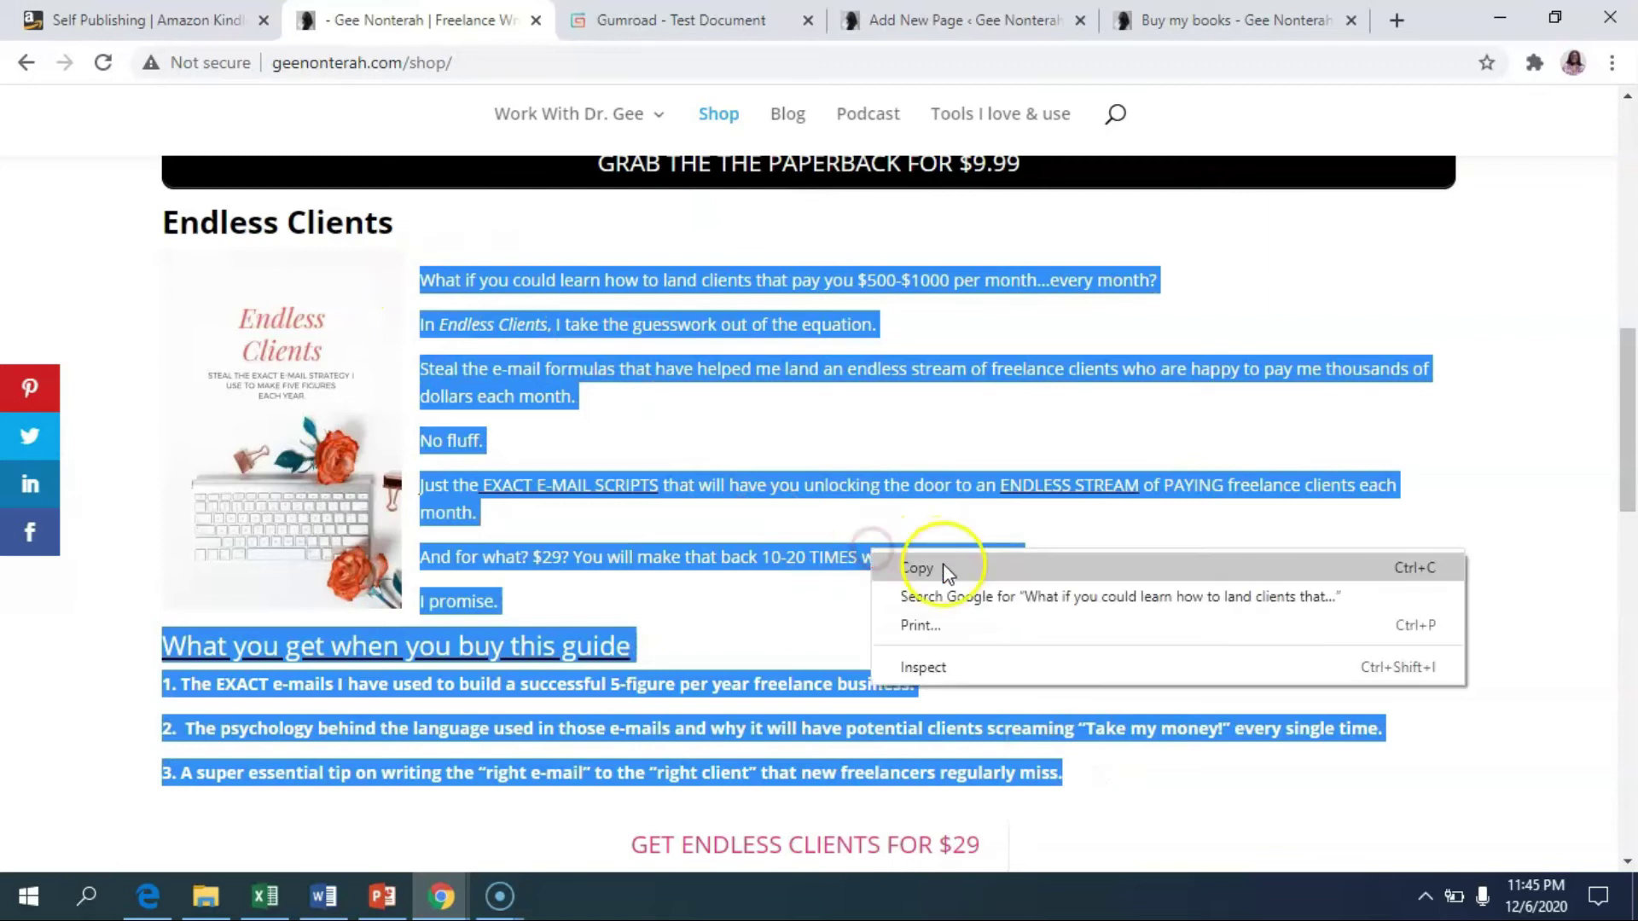
{"action": "left_click", "coordinate": [944, 566]}
{"action": "left_click", "coordinate": [952, 12]}
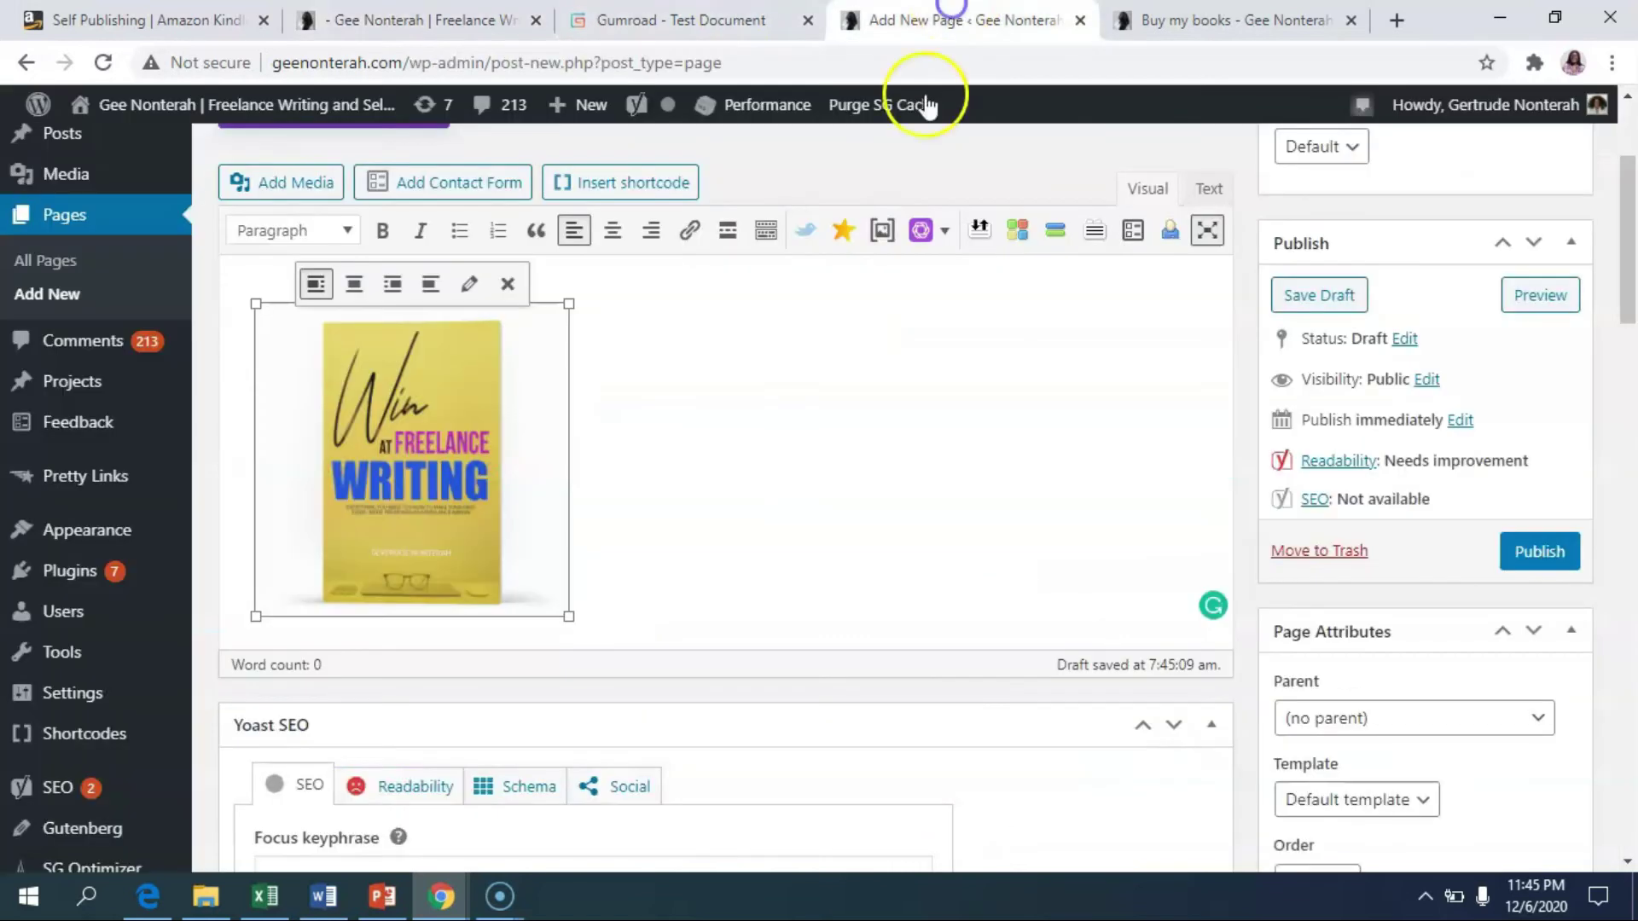
{"action": "left_click", "coordinate": [609, 321]}
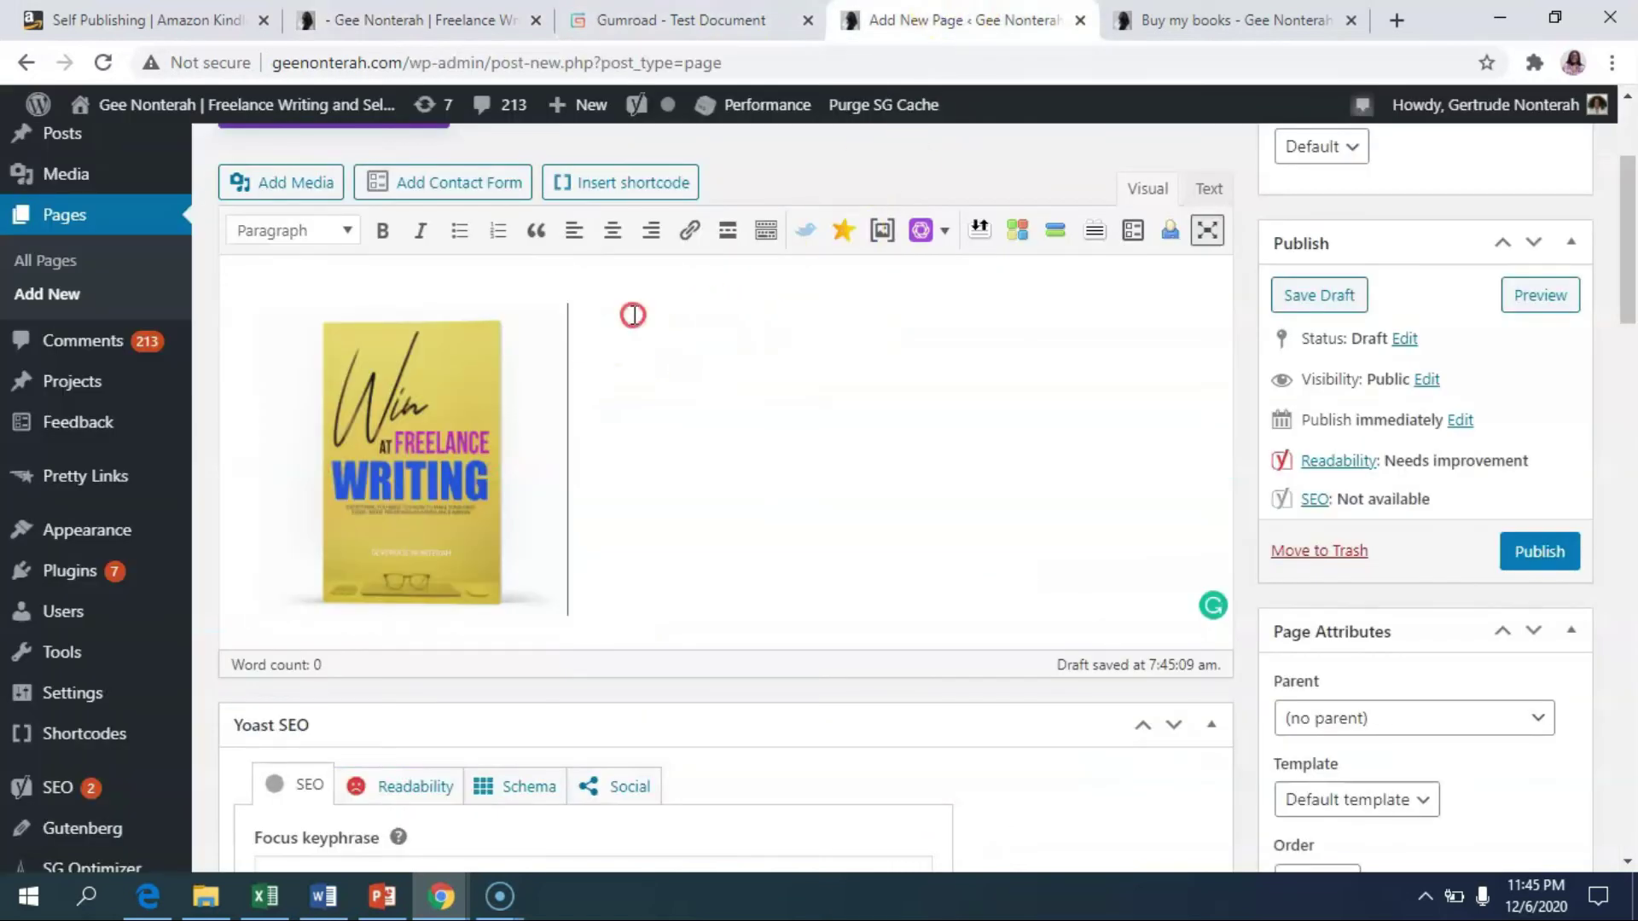
{"action": "right_click", "coordinate": [633, 315]}
{"action": "left_click", "coordinate": [599, 313]}
{"action": "key", "text": "ctrl+v"}
{"action": "scroll", "coordinate": [734, 460], "scroll_direction": "up", "scroll_amount": 2}
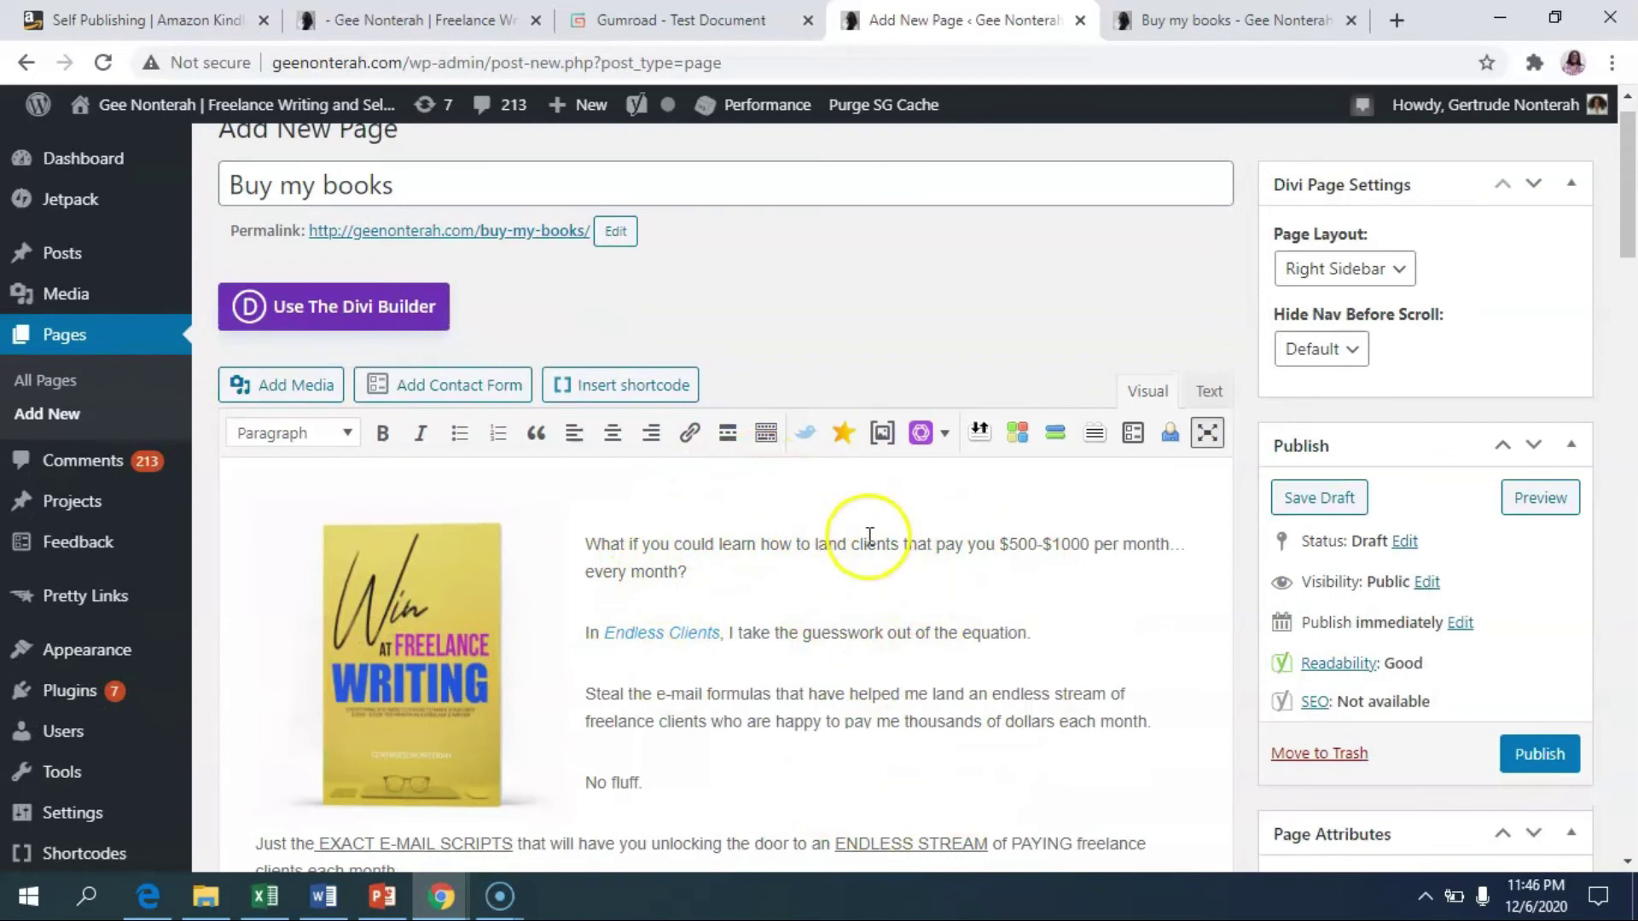
{"action": "scroll", "coordinate": [869, 536], "scroll_direction": "down", "scroll_amount": 4}
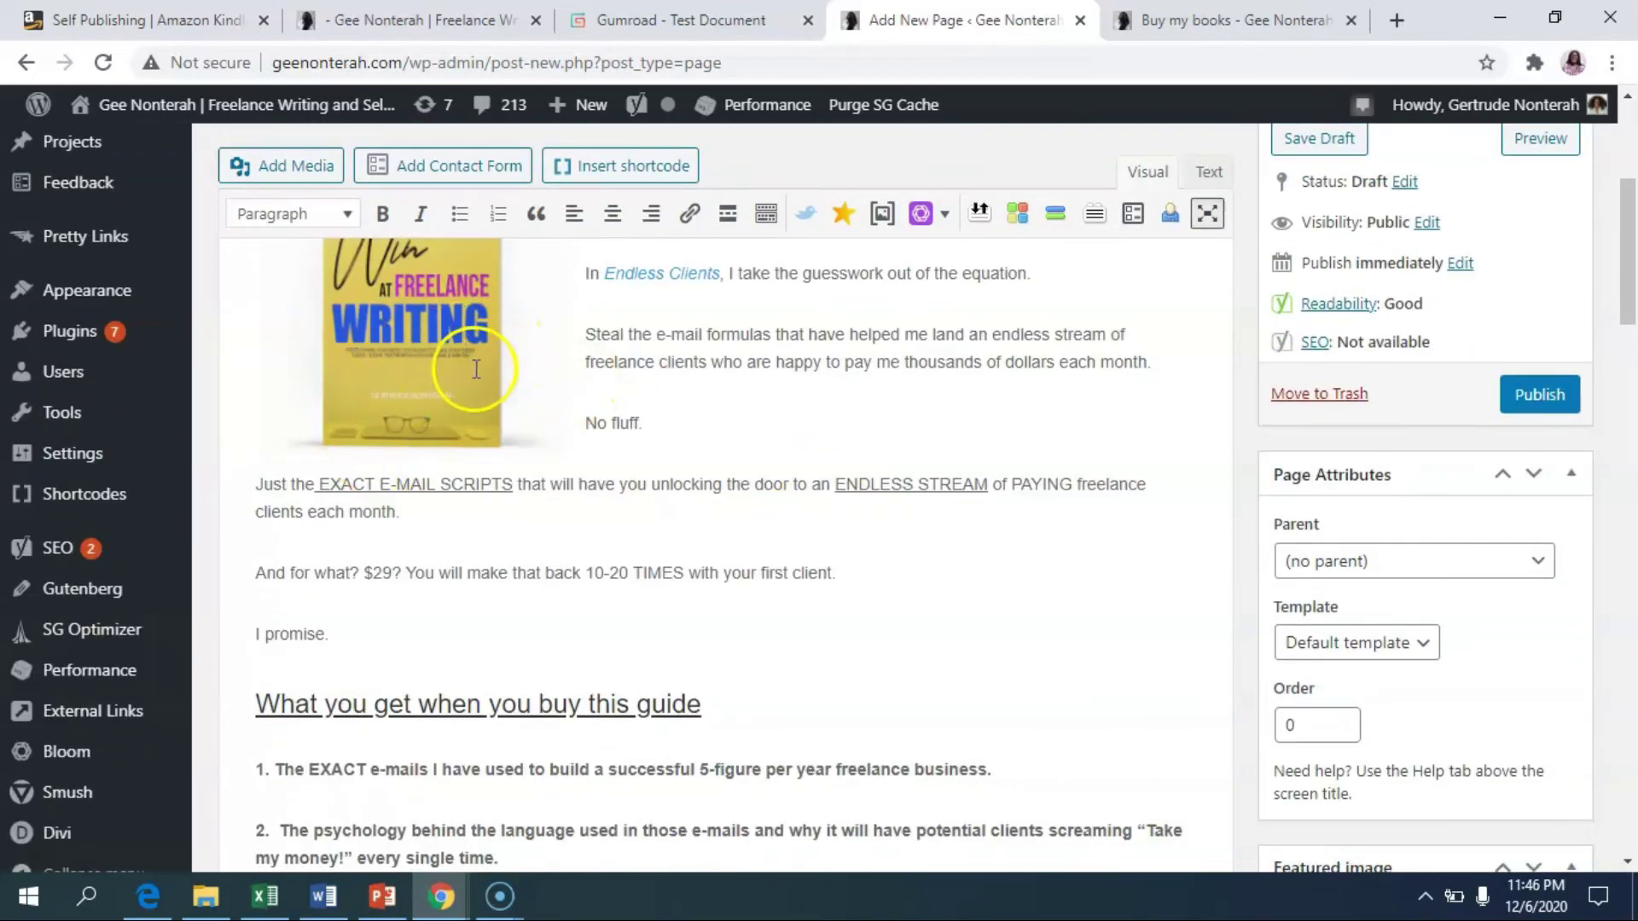
{"action": "scroll", "coordinate": [475, 369], "scroll_direction": "up", "scroll_amount": 2}
{"action": "scroll", "coordinate": [694, 578], "scroll_direction": "down", "scroll_amount": 8}
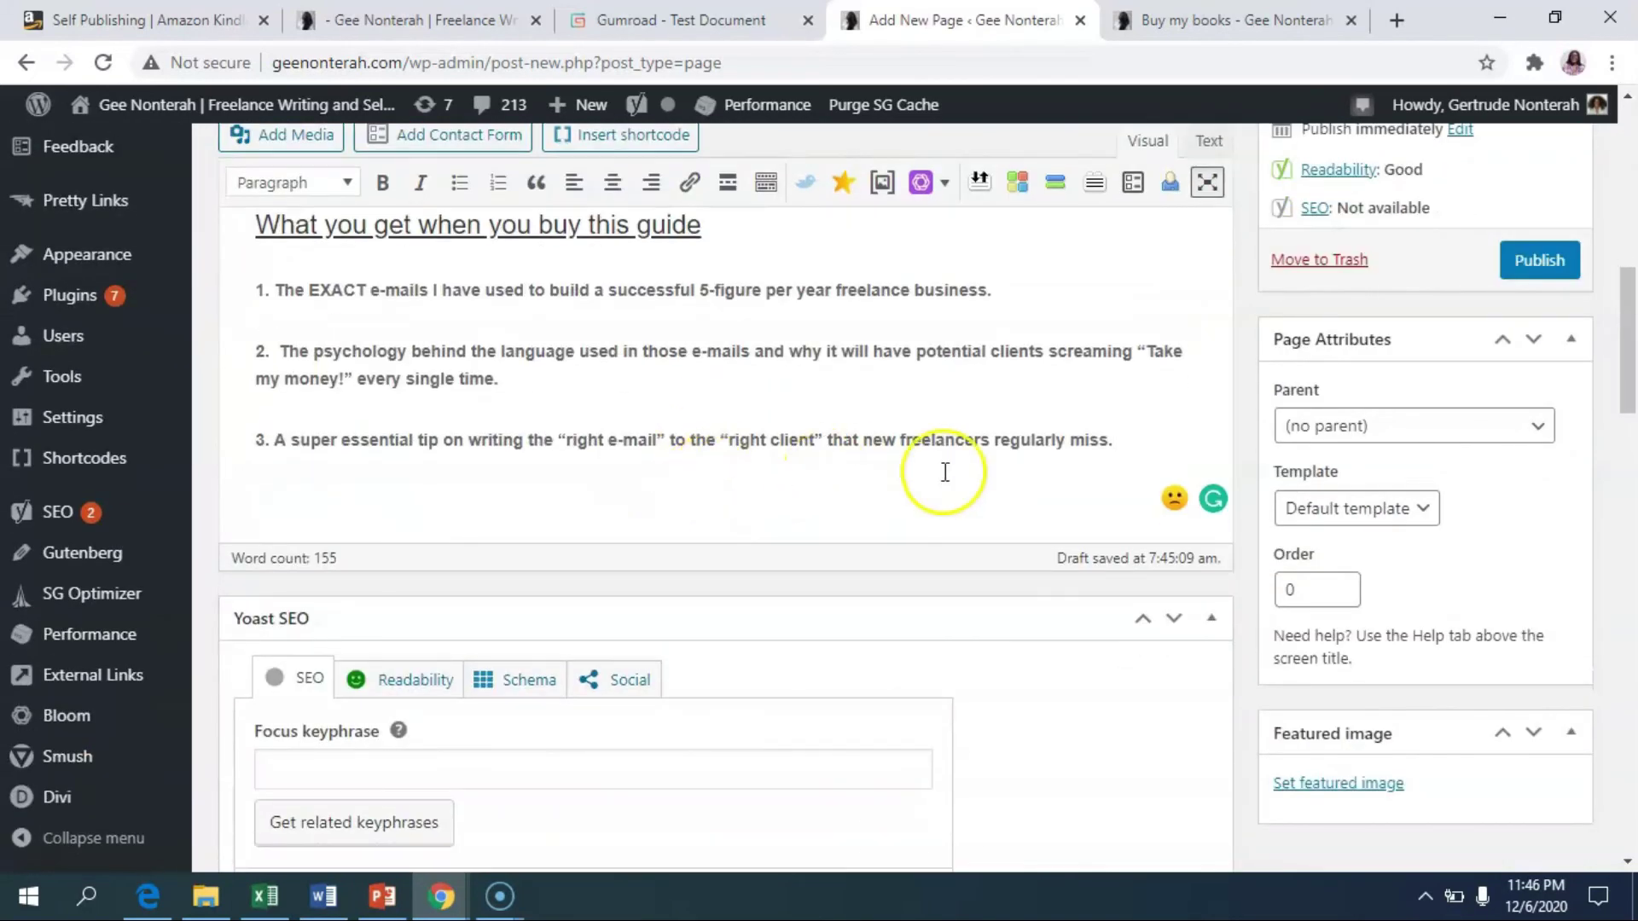
{"action": "left_click", "coordinate": [439, 13]}
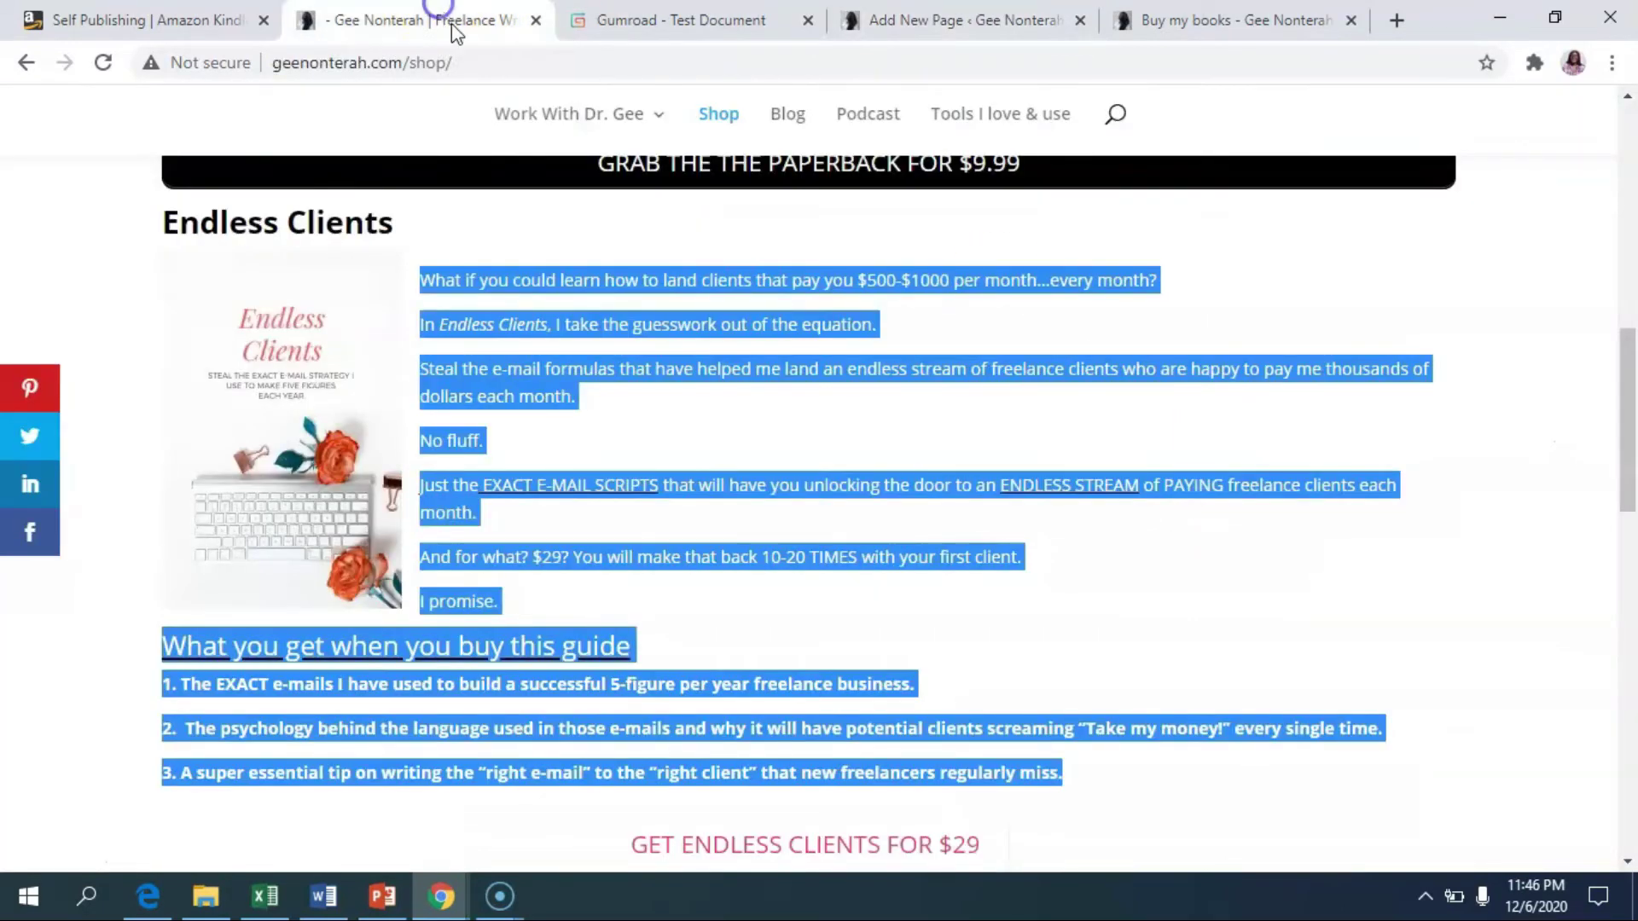
{"action": "scroll", "coordinate": [1075, 479], "scroll_direction": "down", "scroll_amount": 3}
{"action": "left_click", "coordinate": [1244, 588]}
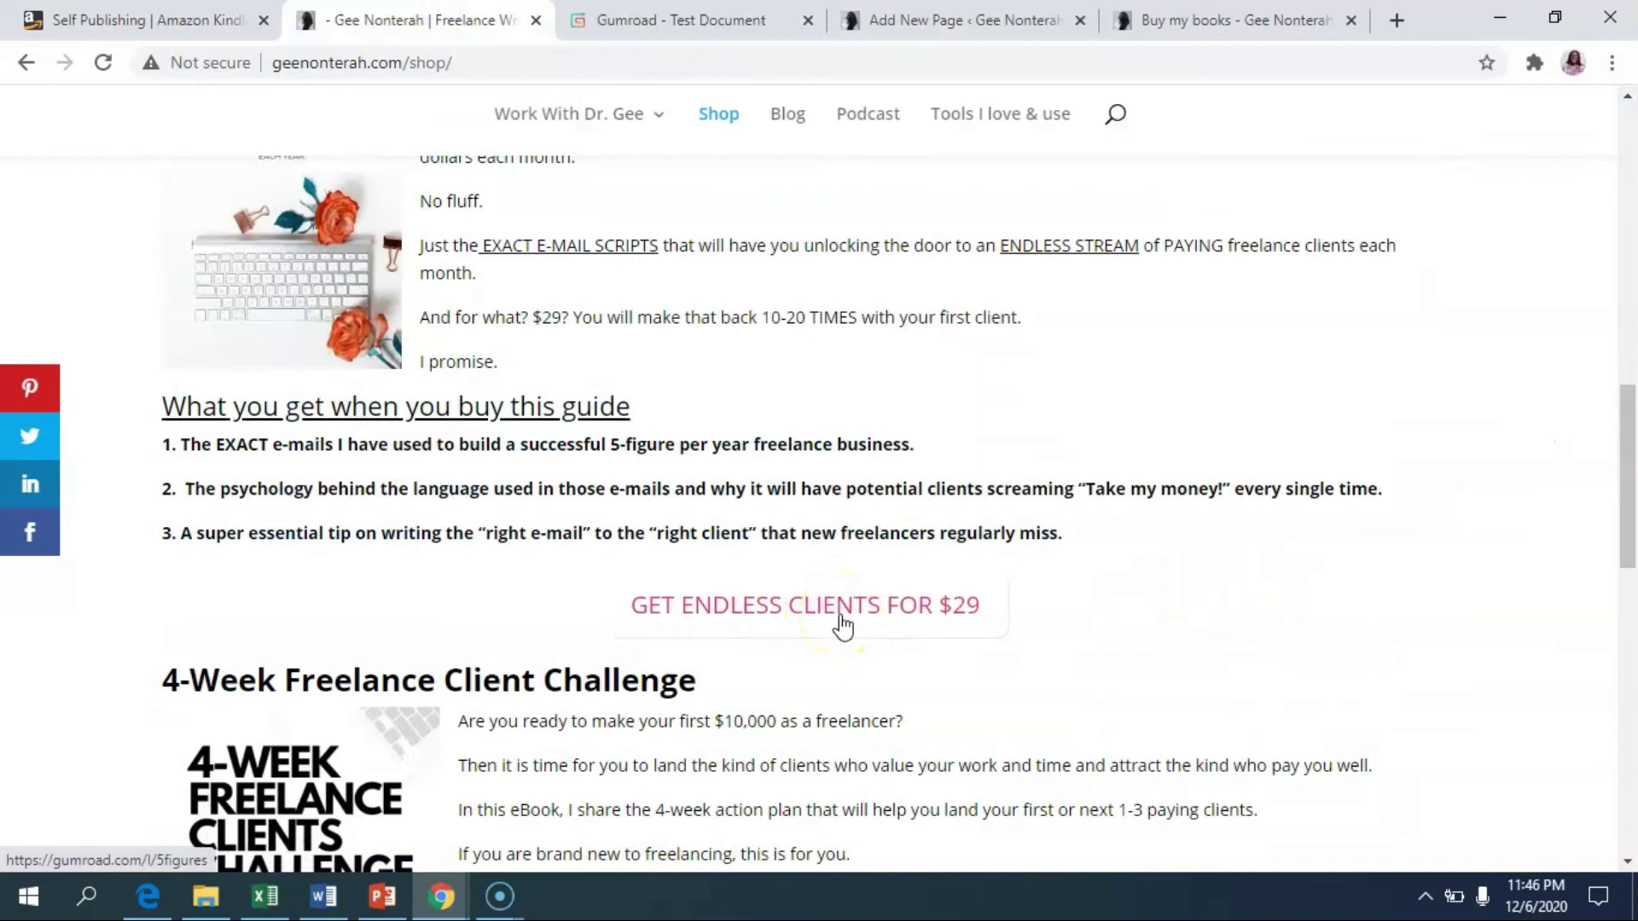
{"action": "left_click", "coordinate": [943, 12]}
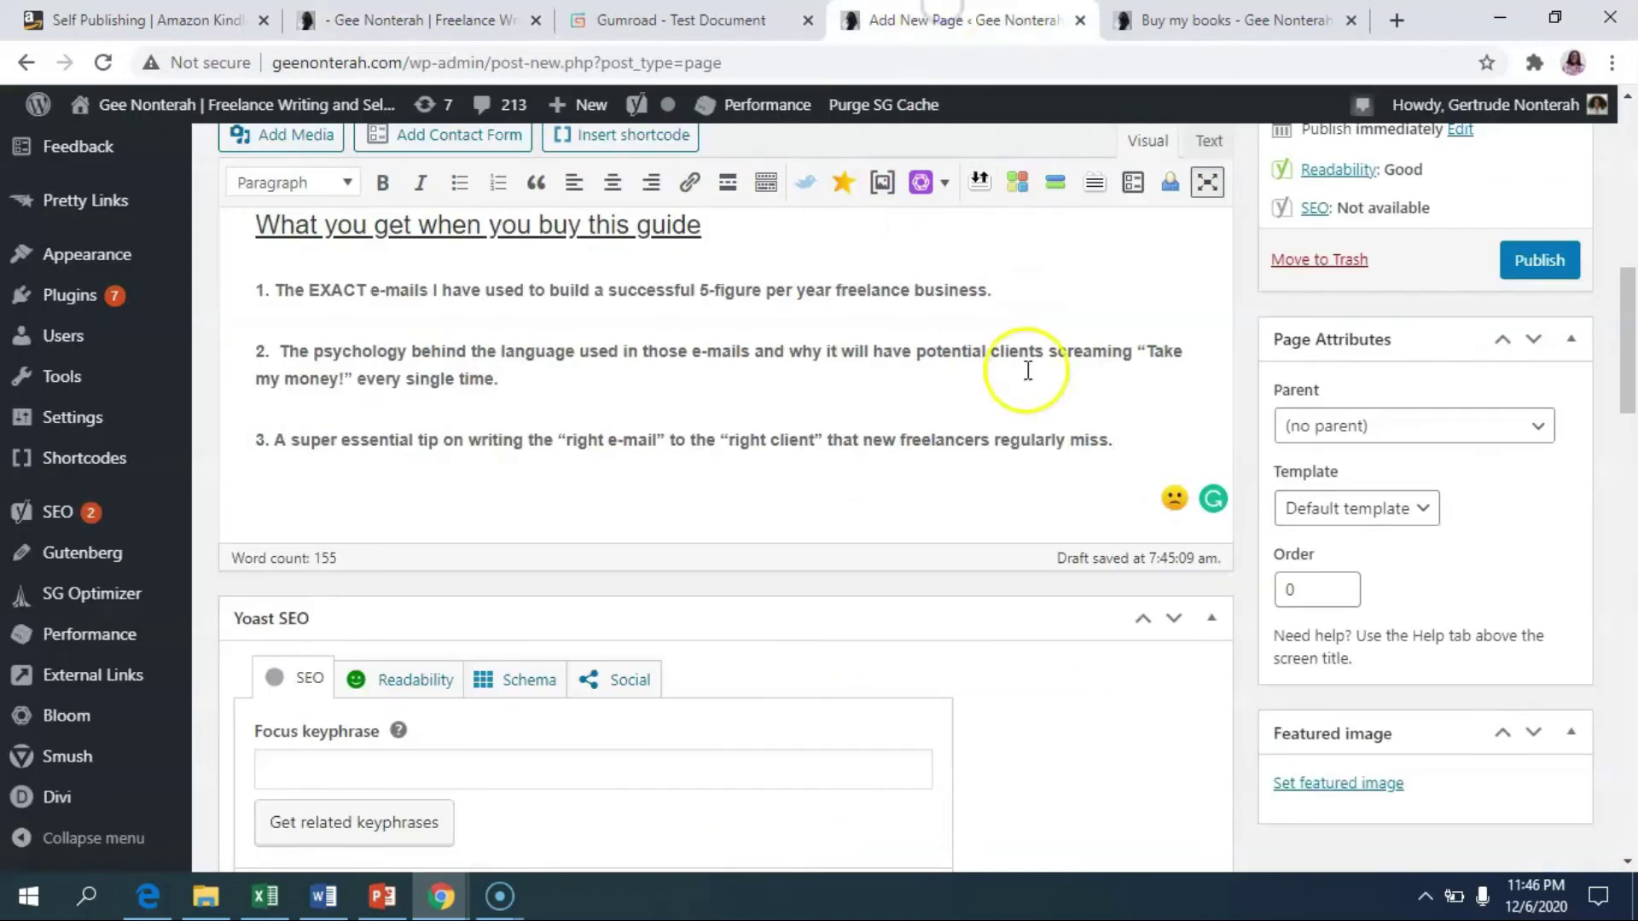
{"action": "left_click", "coordinate": [1105, 430]}
{"action": "key", "text": "Return"}
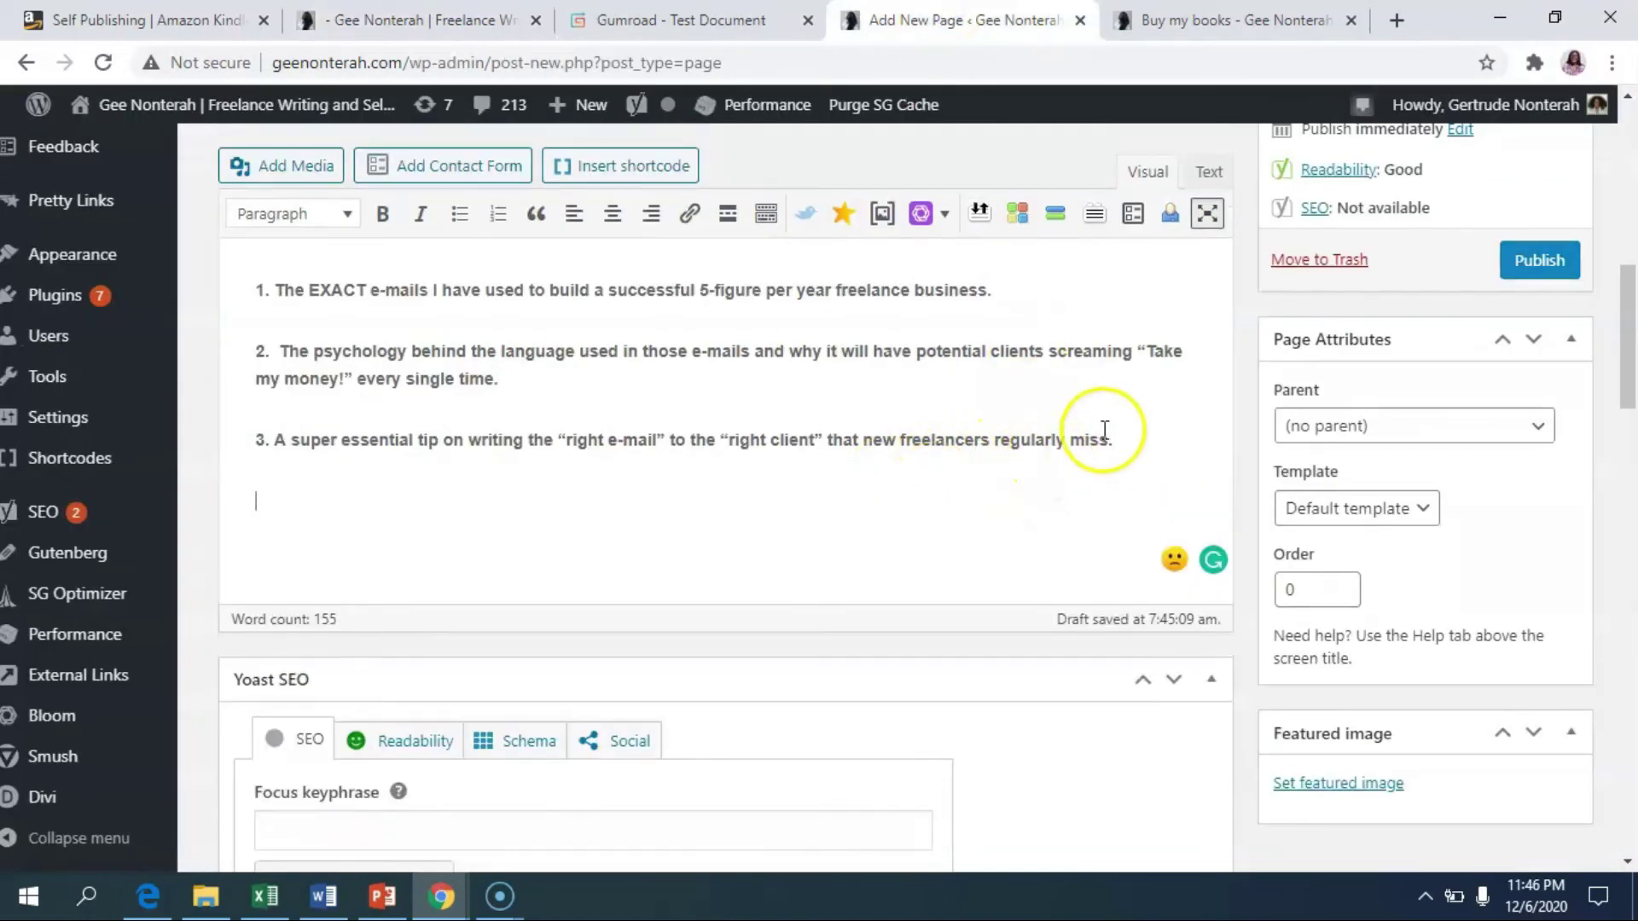
{"action": "scroll", "coordinate": [1123, 421], "scroll_direction": "up", "scroll_amount": 10}
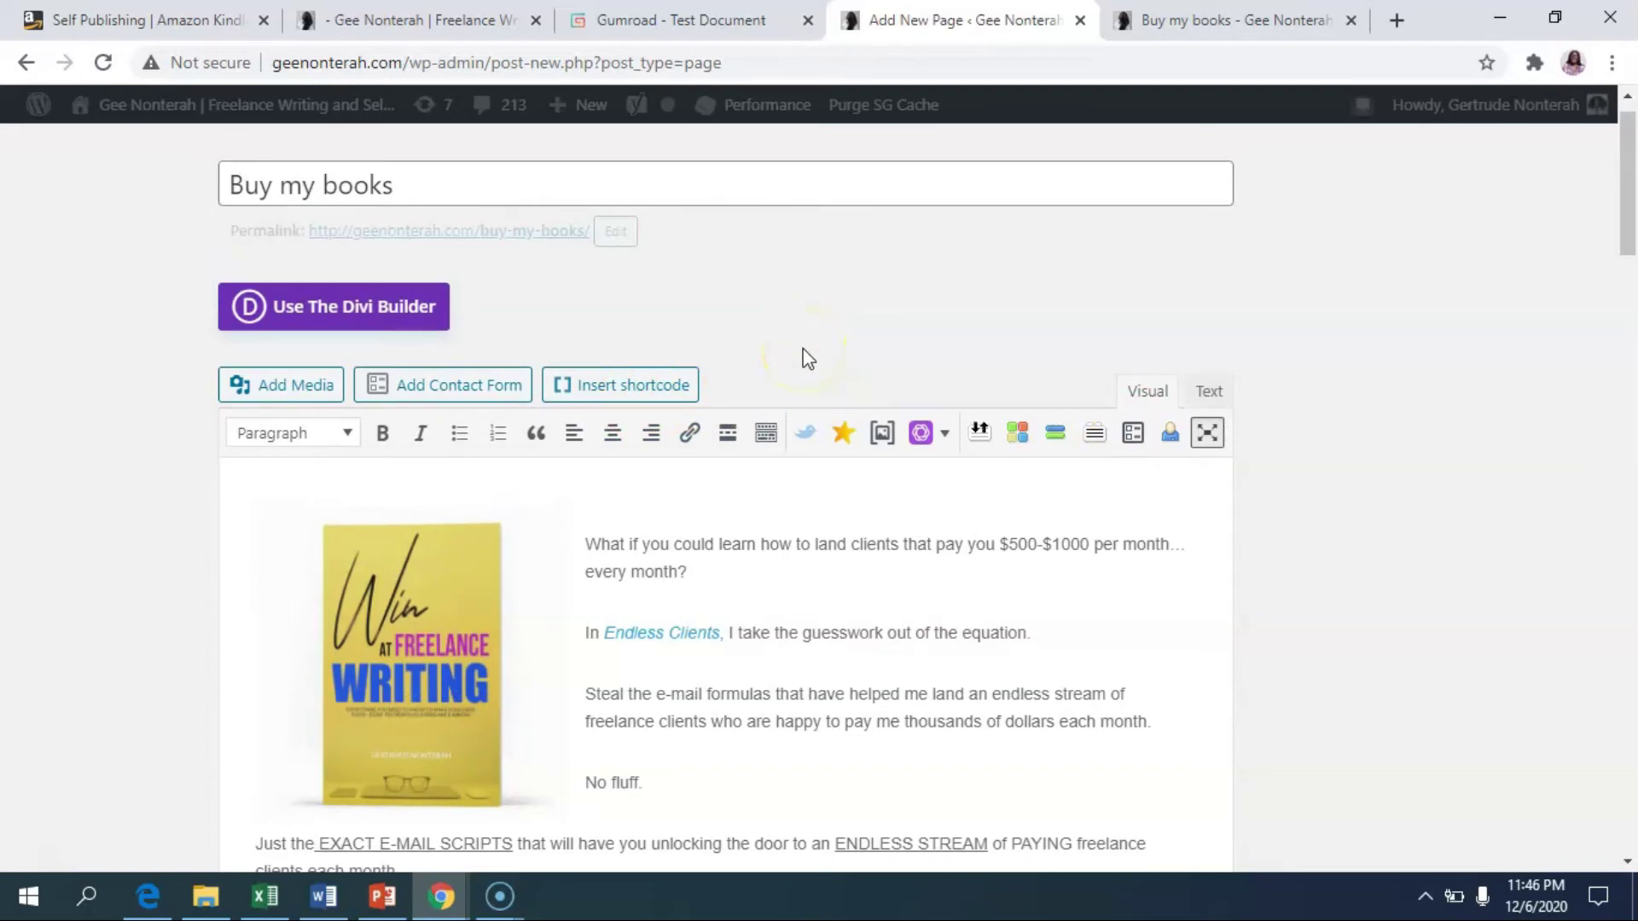
{"action": "left_click", "coordinate": [653, 385]}
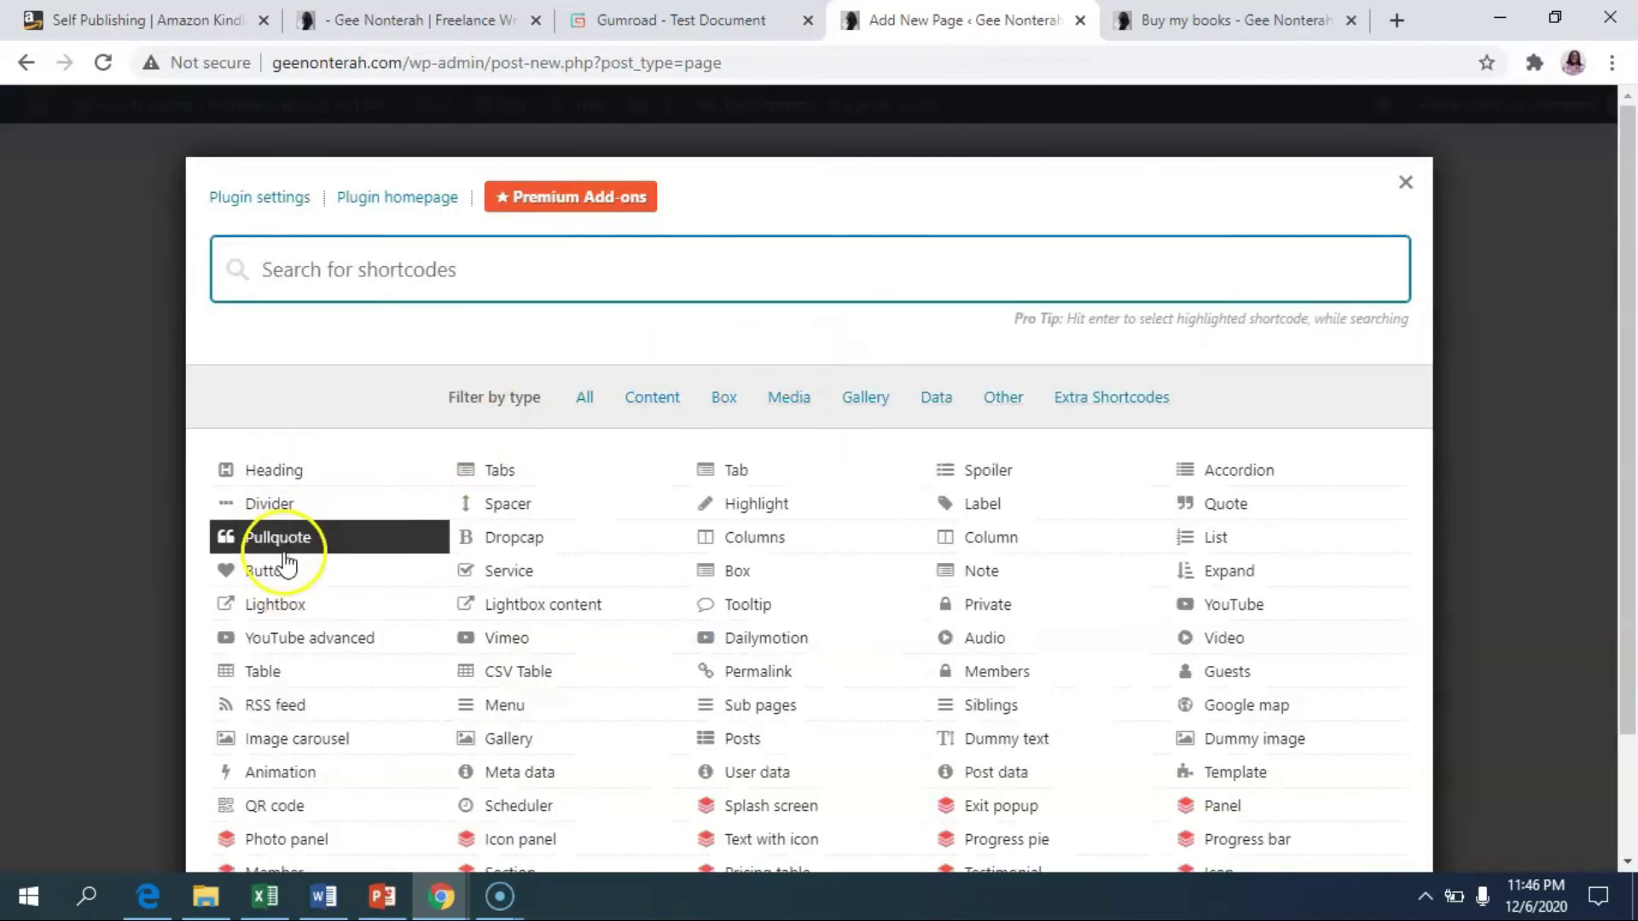
{"action": "left_click", "coordinate": [289, 581]}
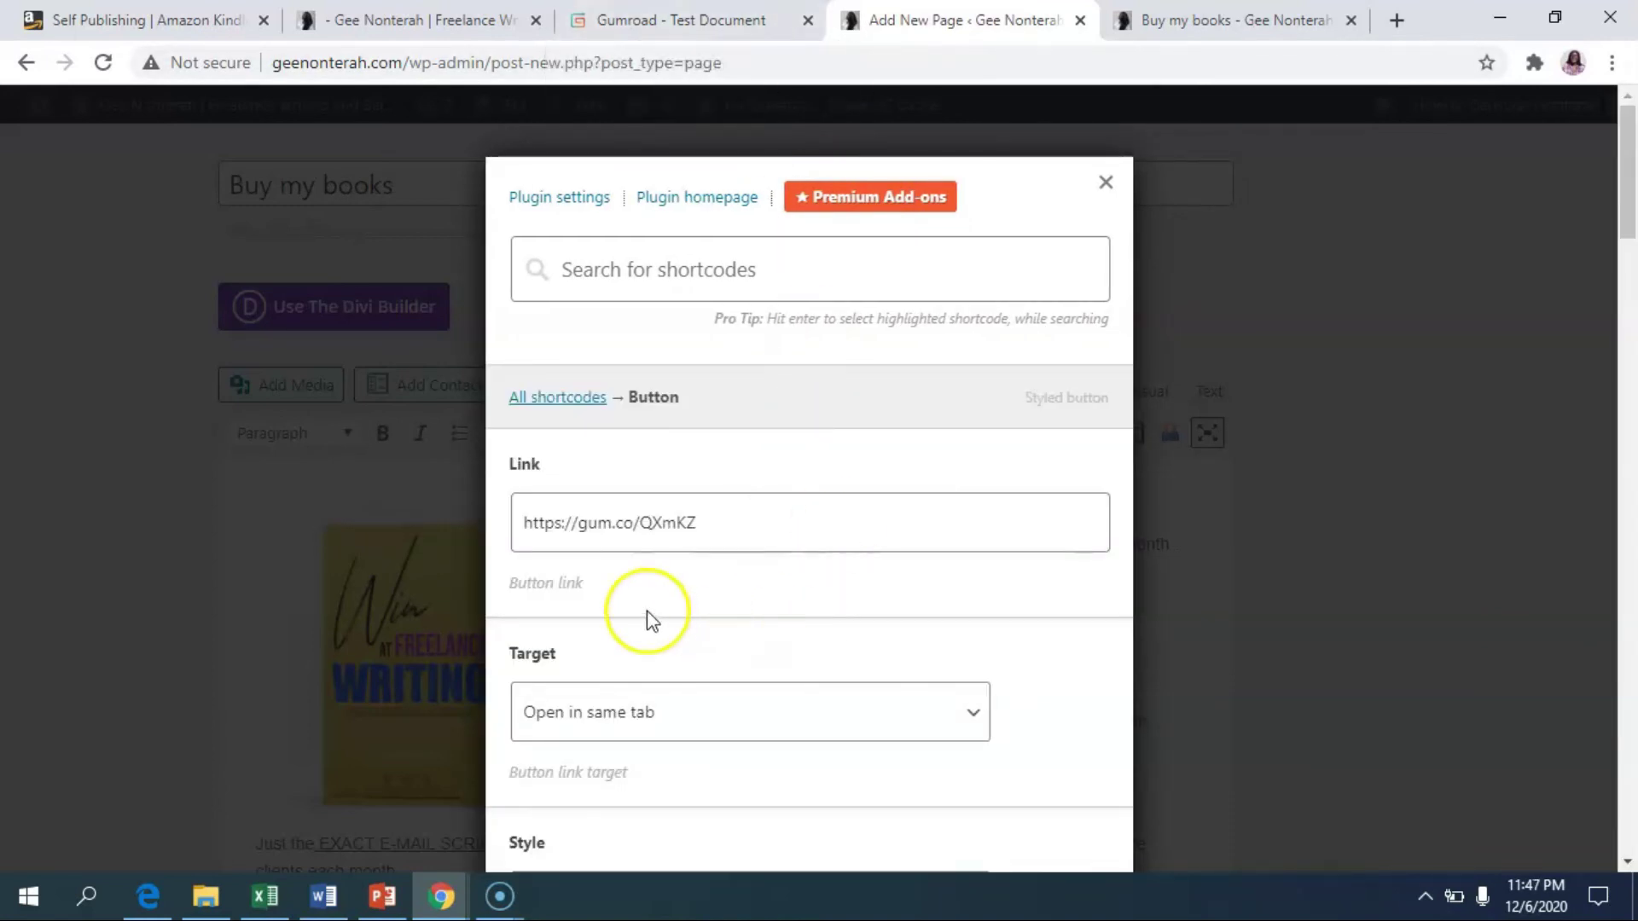
{"action": "left_click", "coordinate": [703, 526]}
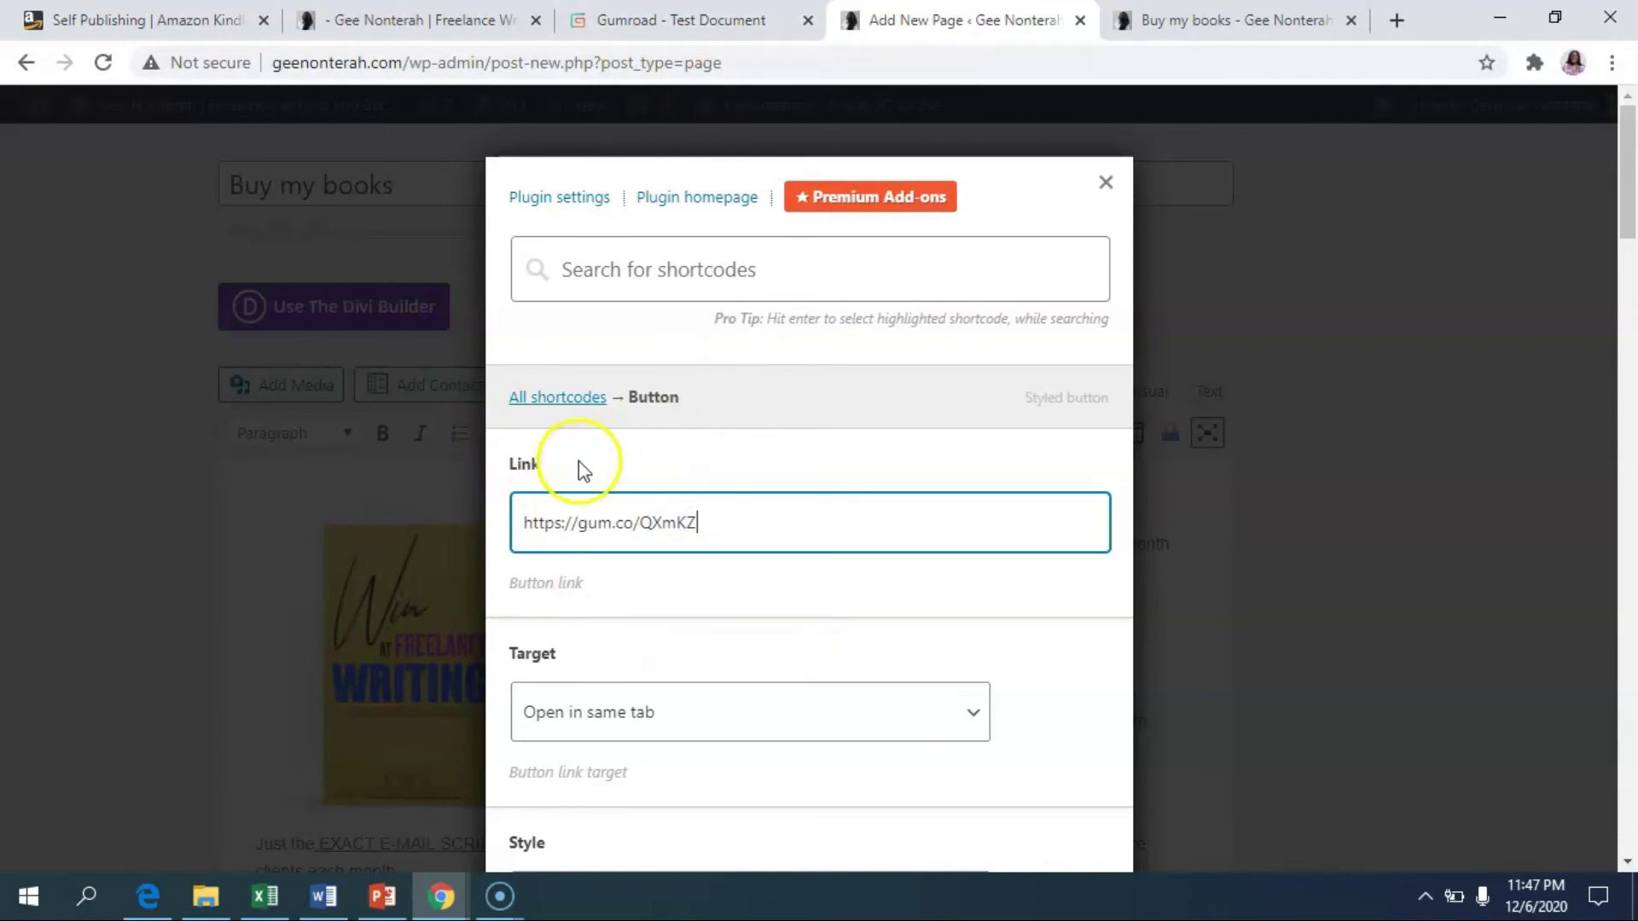
Step: Style the button #000000 with #FFFFFF text, size 7, 'GRAB THIS E-BOOK FOR THE PRICE YOU WANT!', and preview it
{"action": "scroll", "coordinate": [996, 503], "scroll_direction": "down", "scroll_amount": 8}
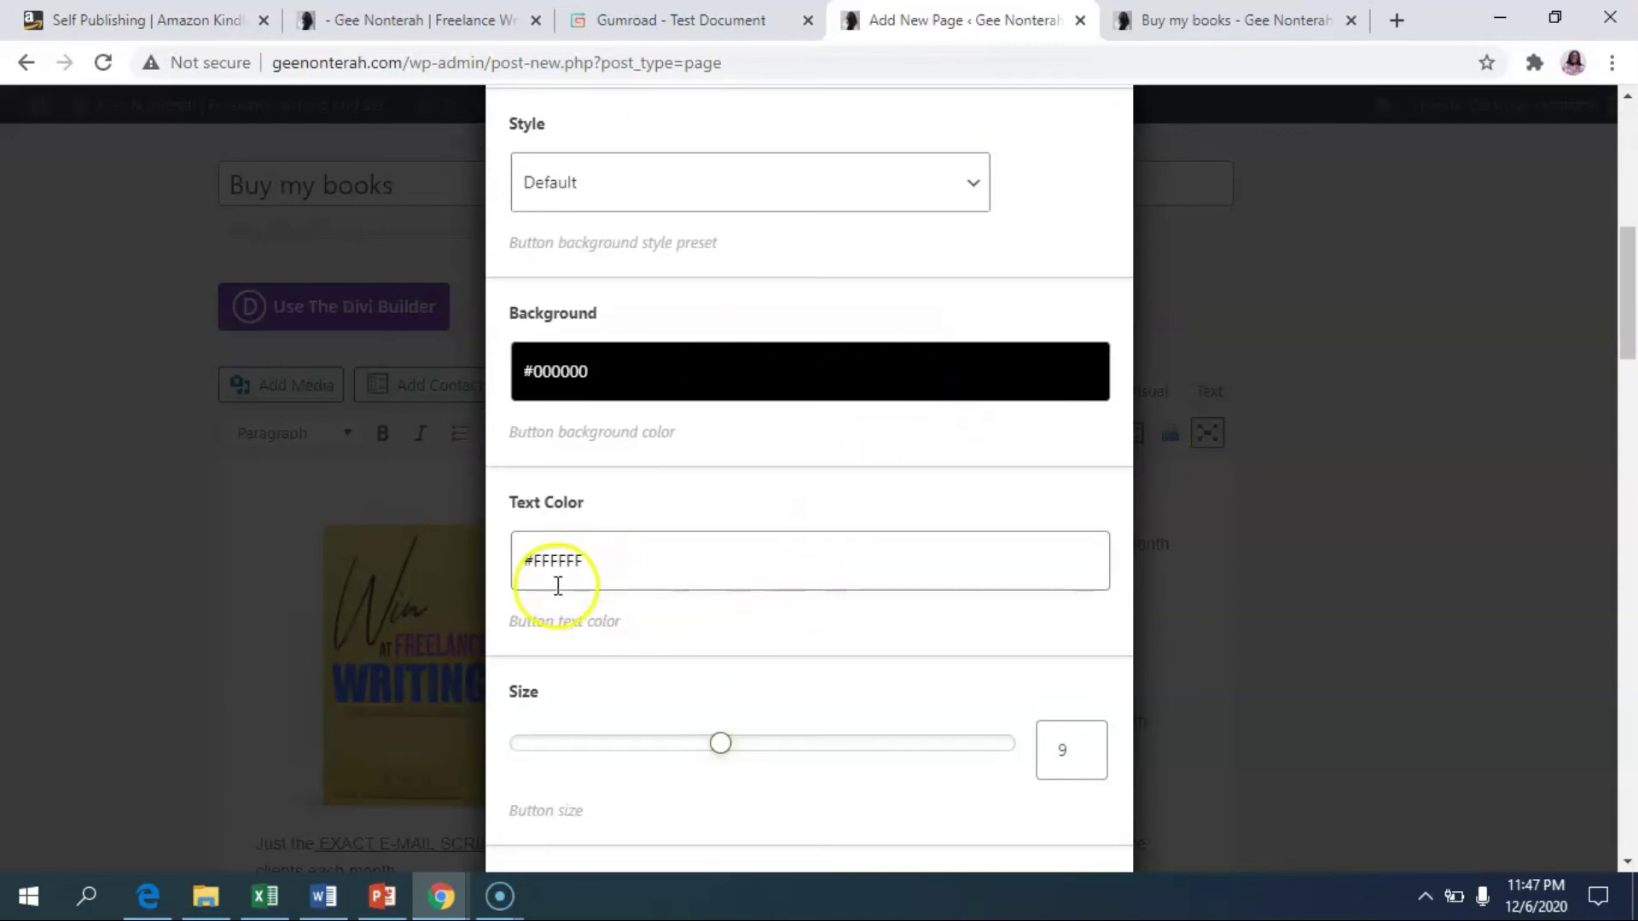
{"action": "scroll", "coordinate": [680, 560], "scroll_direction": "down", "scroll_amount": 4}
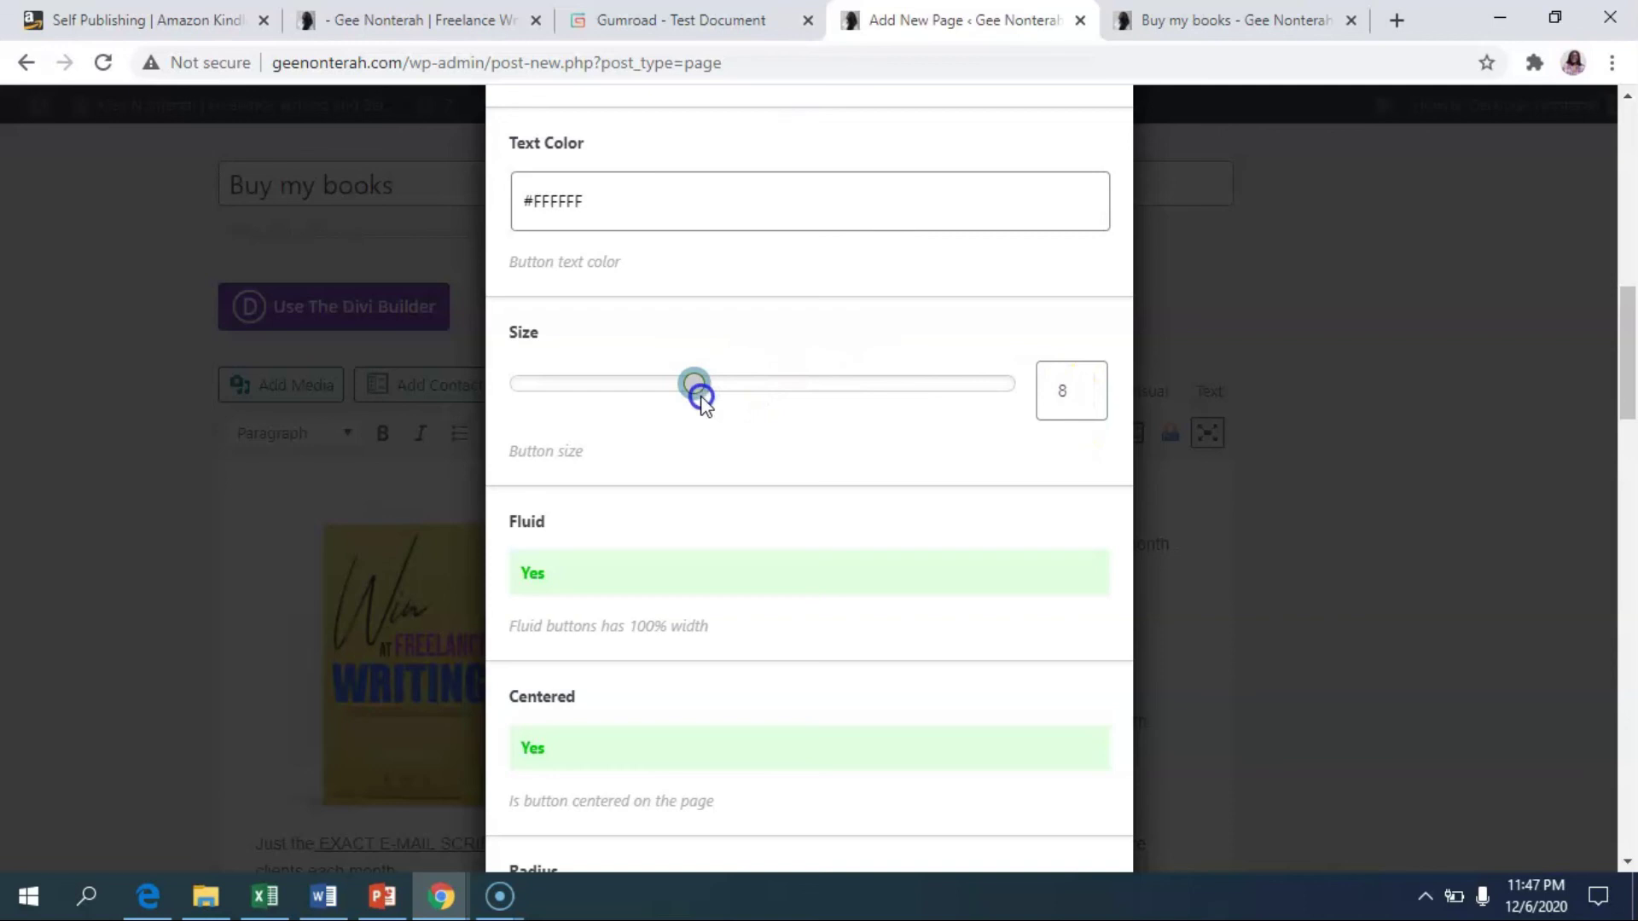
{"action": "scroll", "coordinate": [903, 446], "scroll_direction": "down", "scroll_amount": 5}
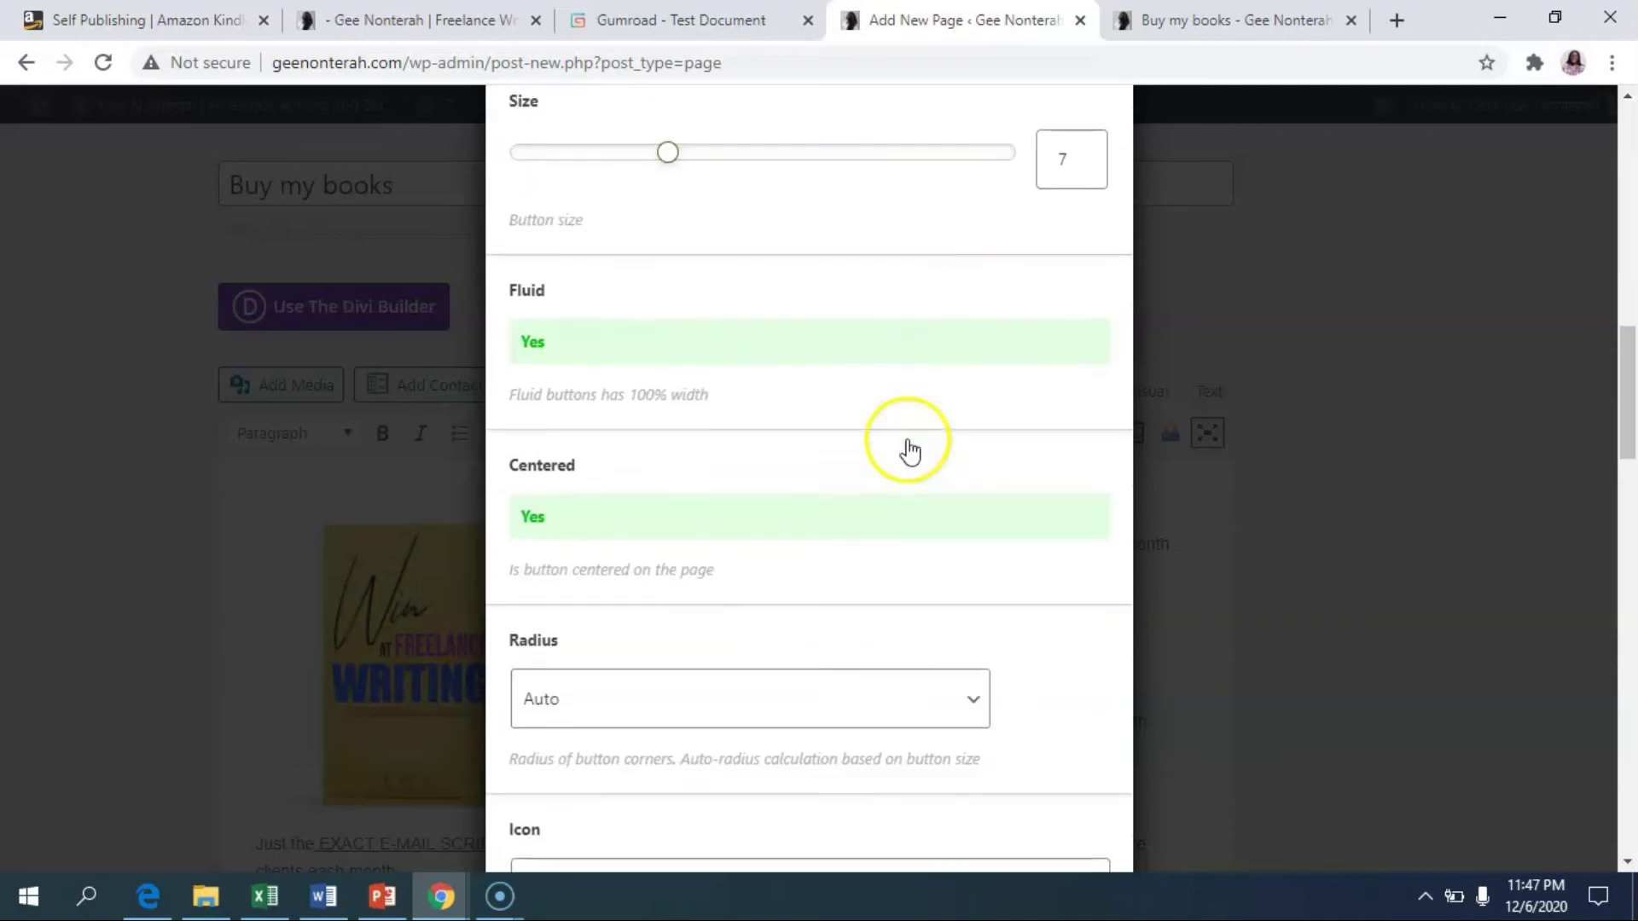
{"action": "scroll", "coordinate": [981, 448], "scroll_direction": "down", "scroll_amount": 7}
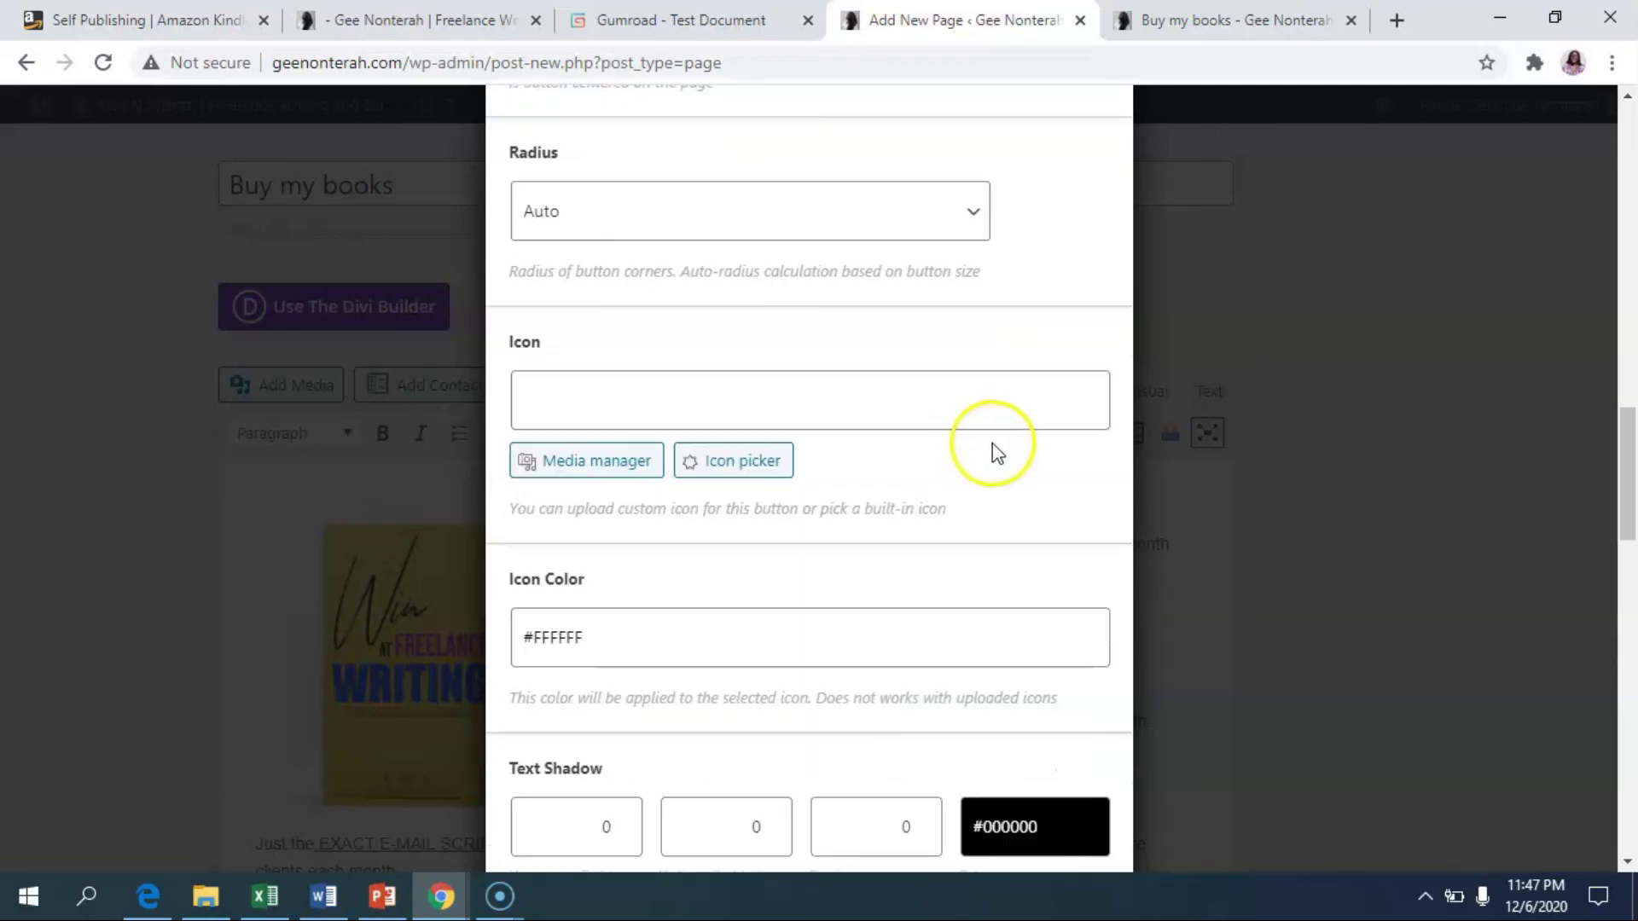
{"action": "scroll", "coordinate": [1052, 573], "scroll_direction": "down", "scroll_amount": 12}
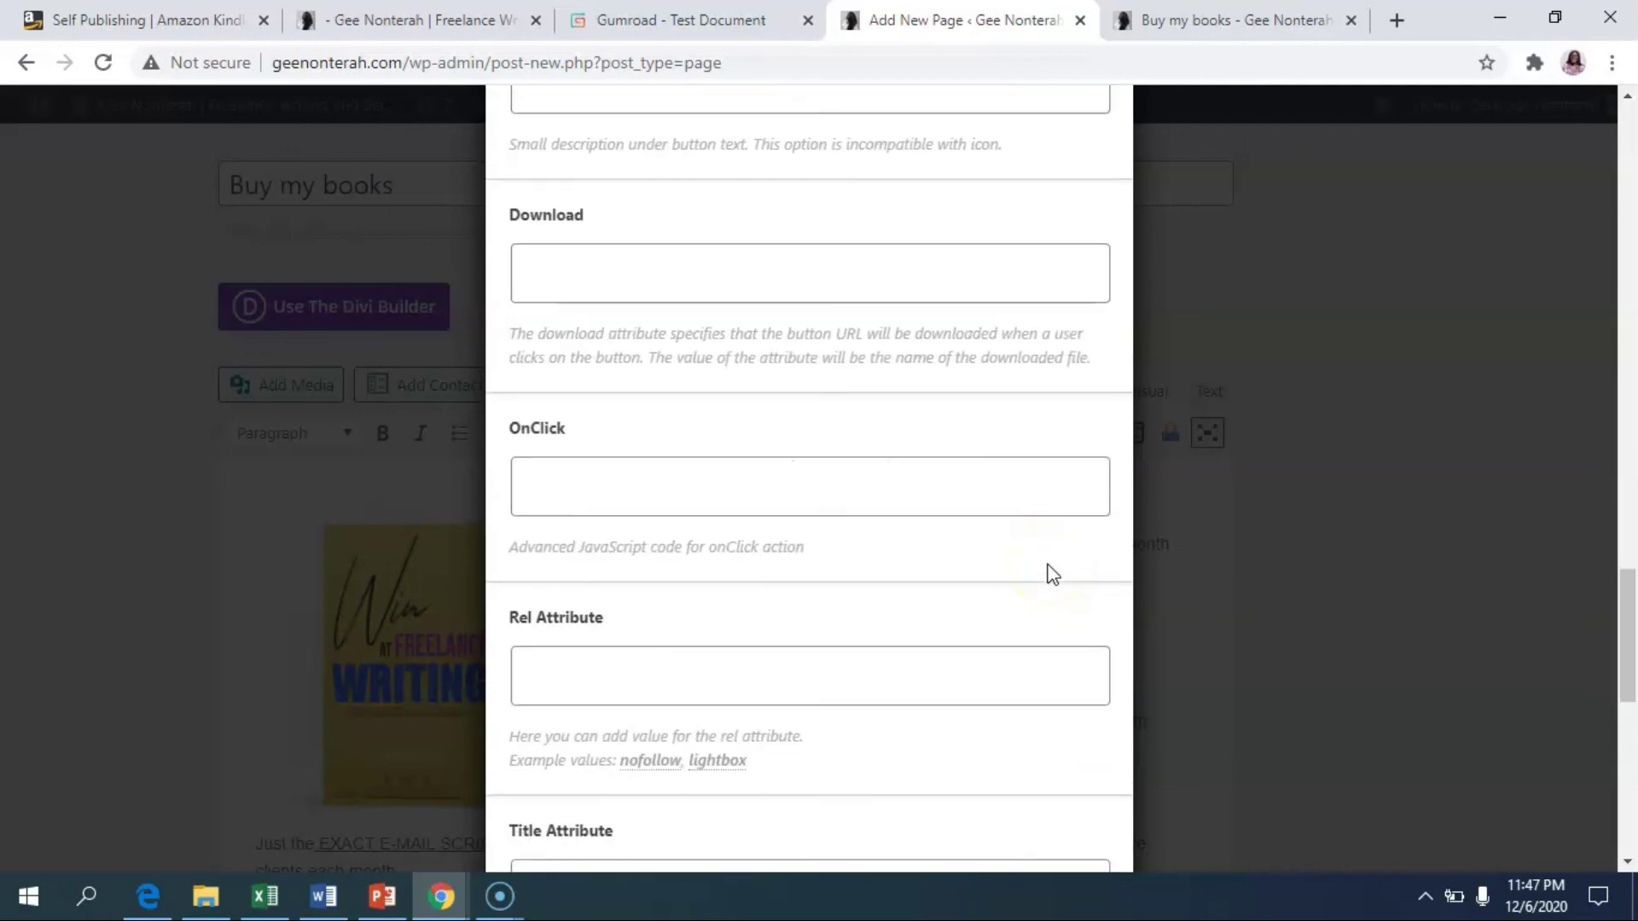
{"action": "scroll", "coordinate": [1053, 572], "scroll_direction": "down", "scroll_amount": 1}
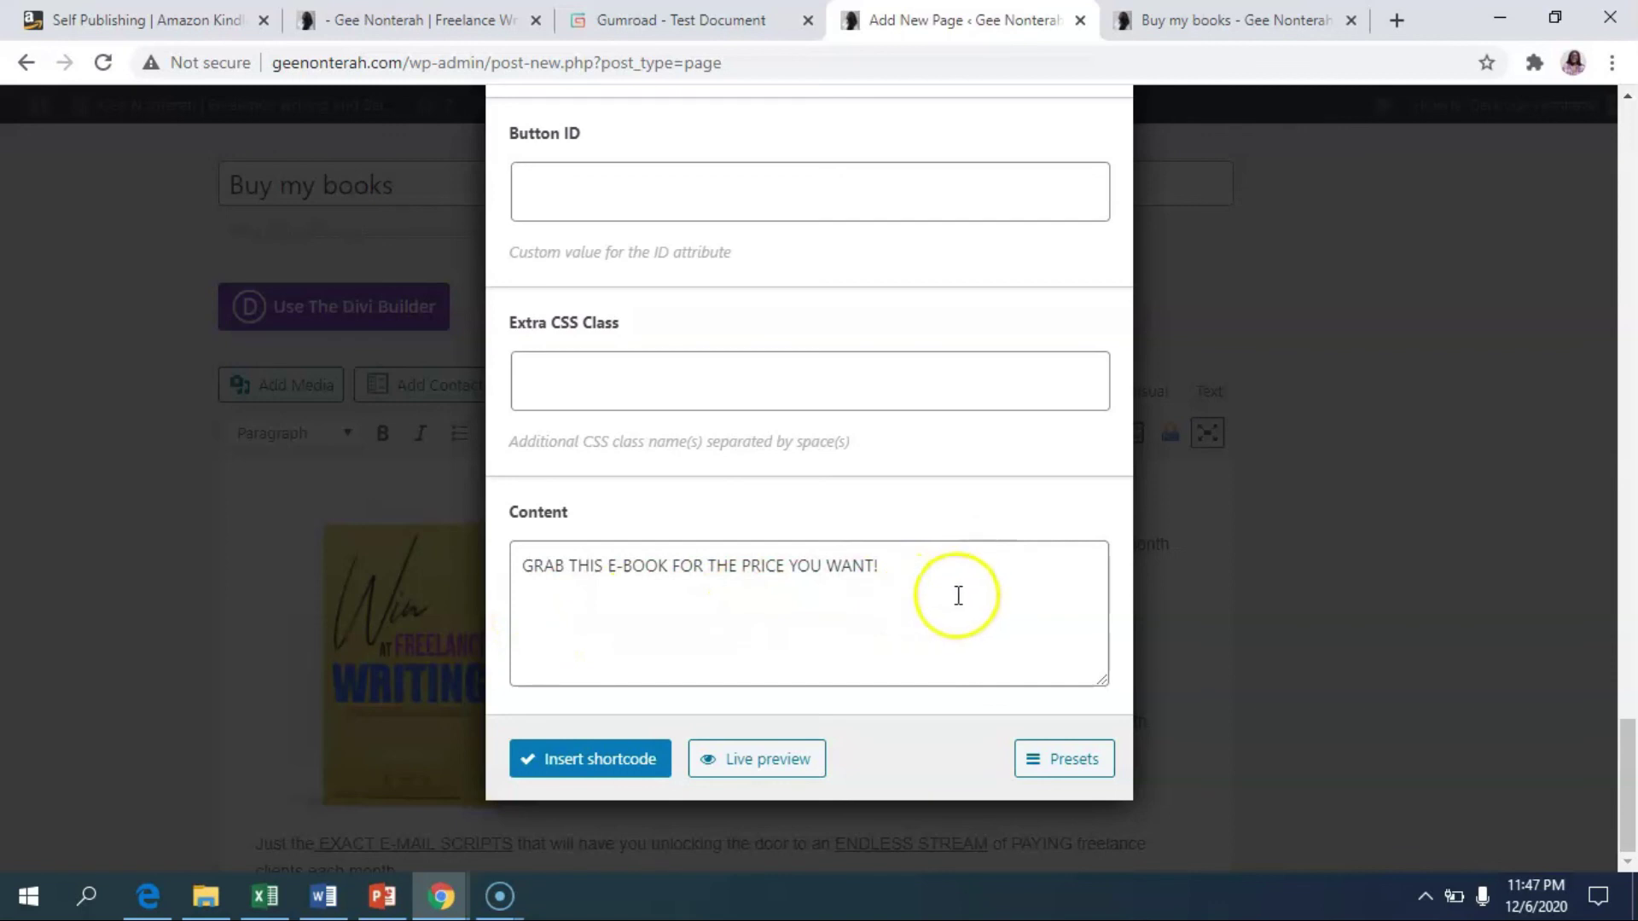
{"action": "left_click", "coordinate": [757, 761]}
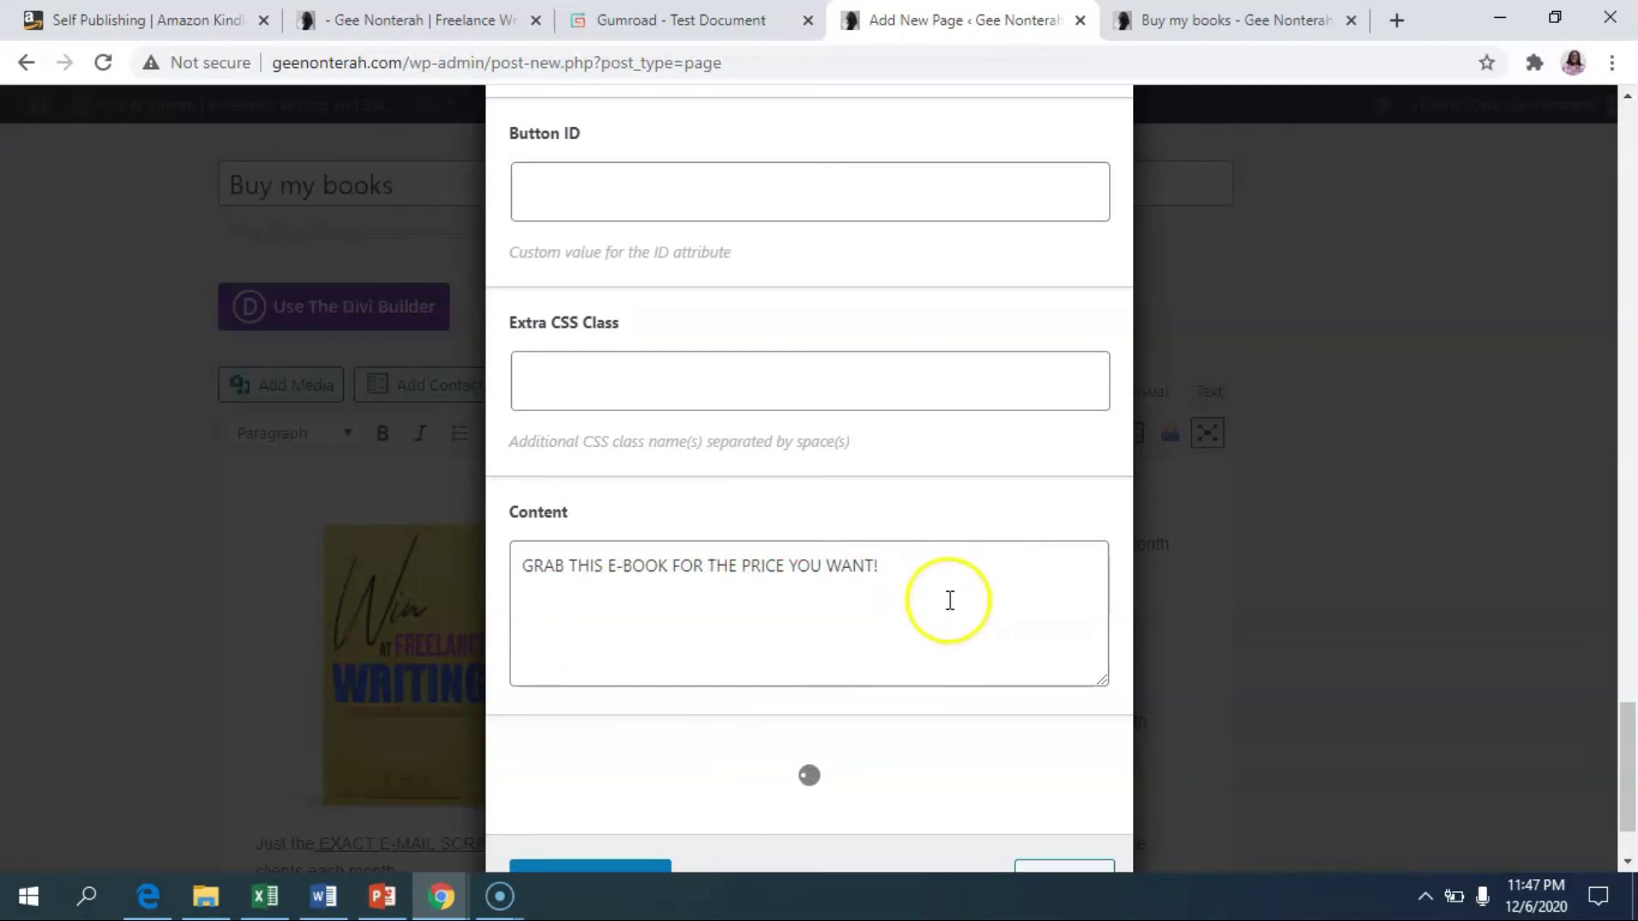
{"action": "scroll", "coordinate": [956, 597], "scroll_direction": "down", "scroll_amount": 1}
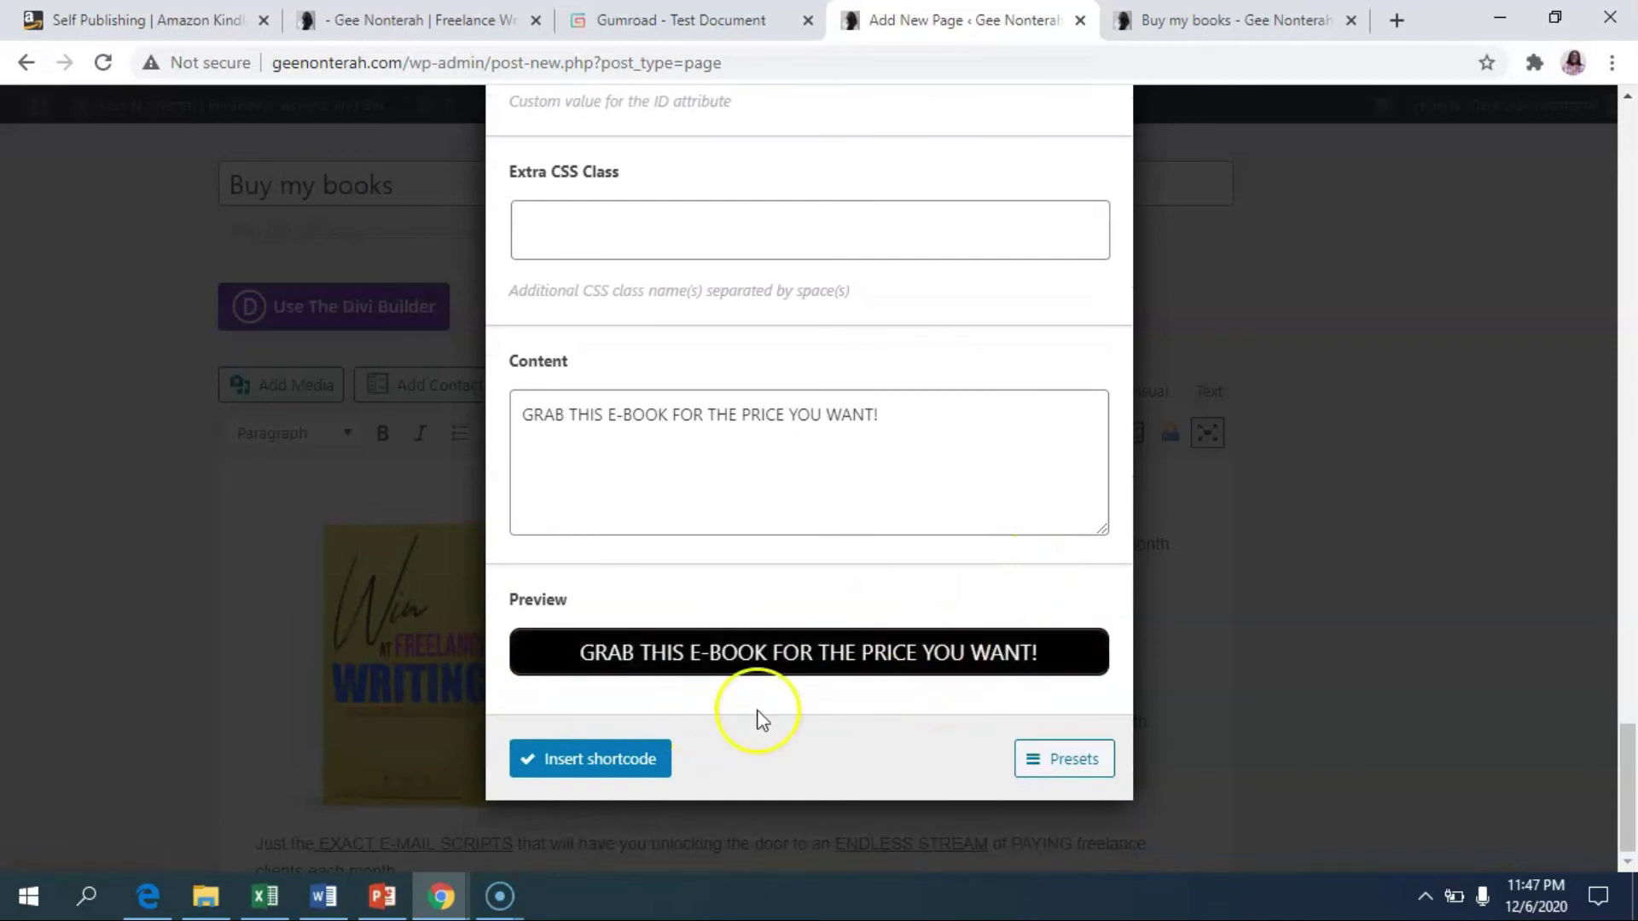
Step: Insert the black buy-button shortcode into the Buy my books page
{"action": "left_click", "coordinate": [607, 759]}
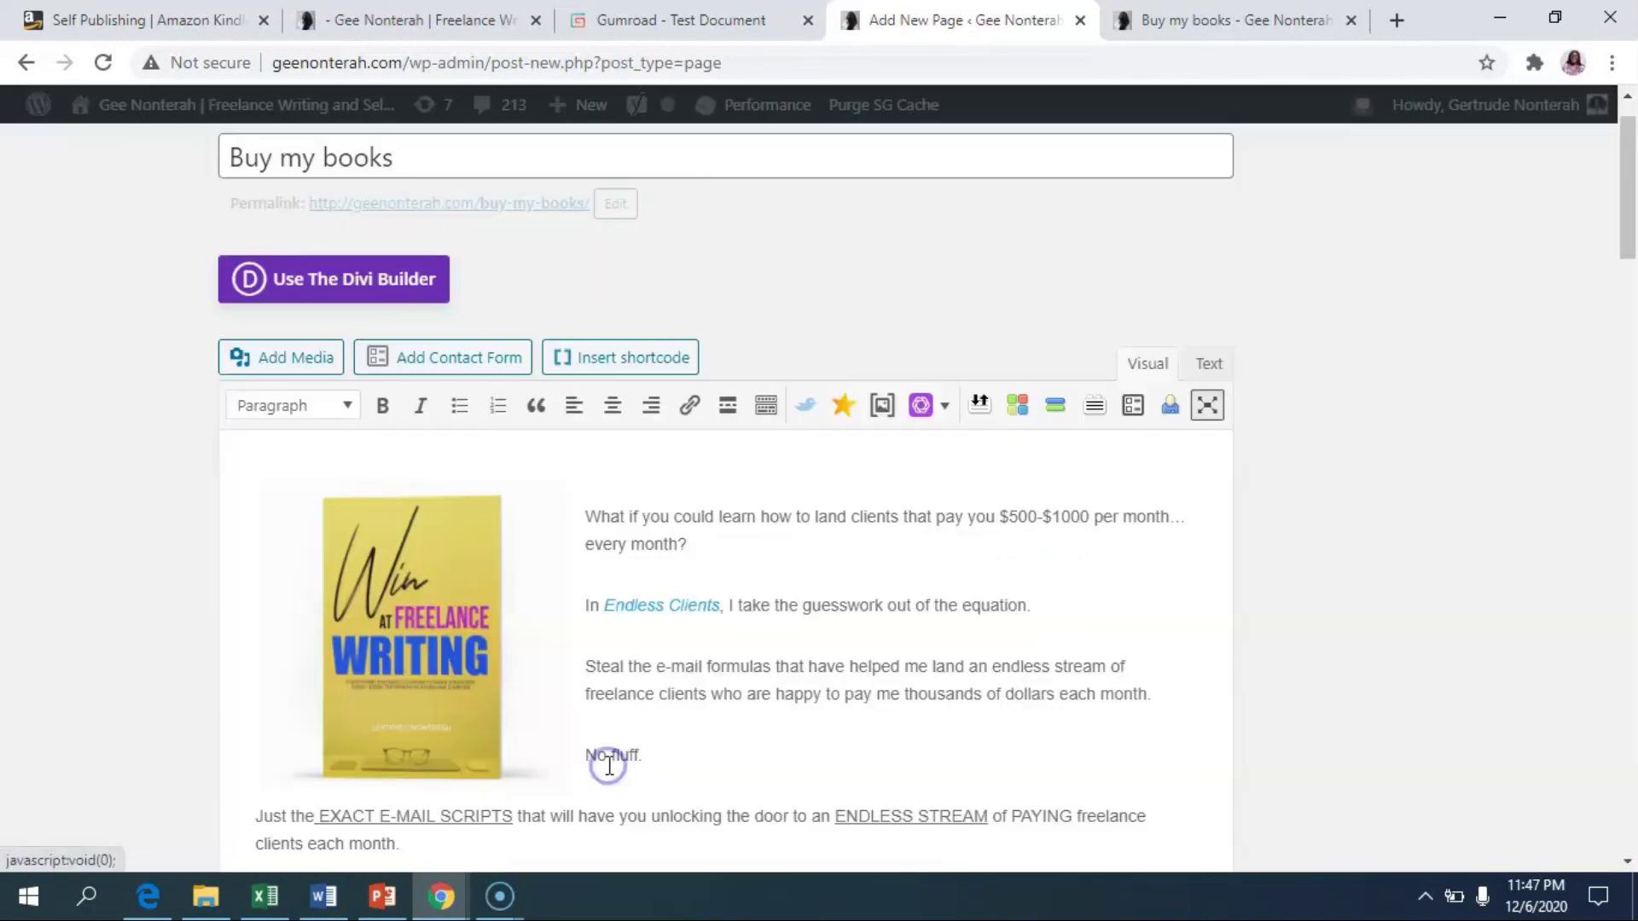
{"action": "scroll", "coordinate": [848, 674], "scroll_direction": "down", "scroll_amount": 10}
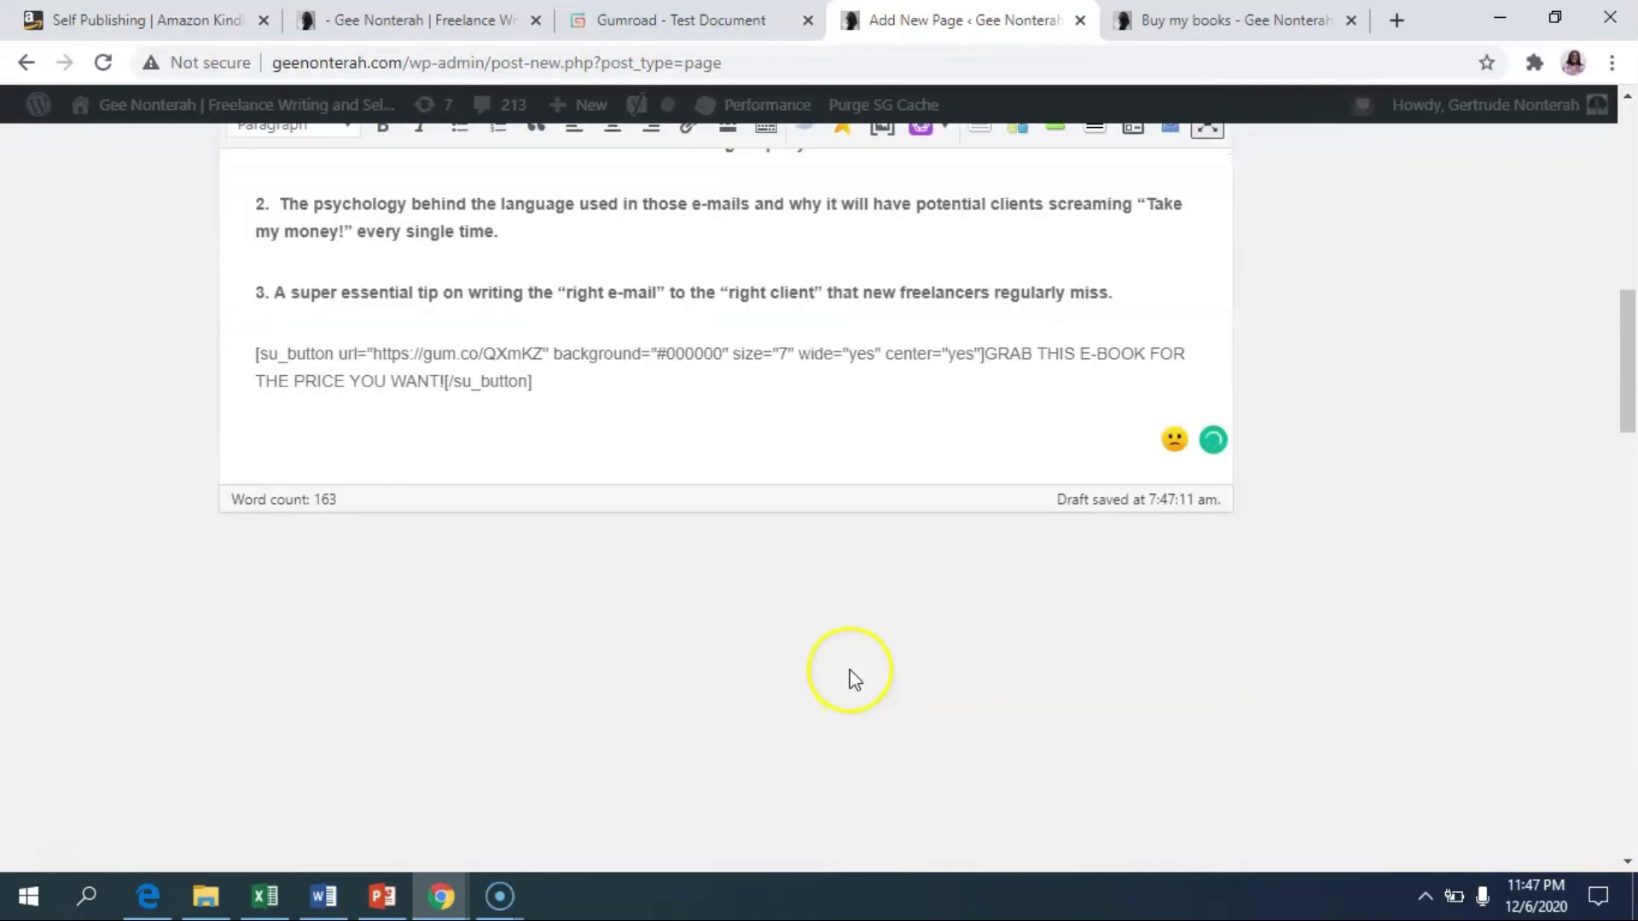
{"action": "scroll", "coordinate": [845, 583], "scroll_direction": "up", "scroll_amount": 1}
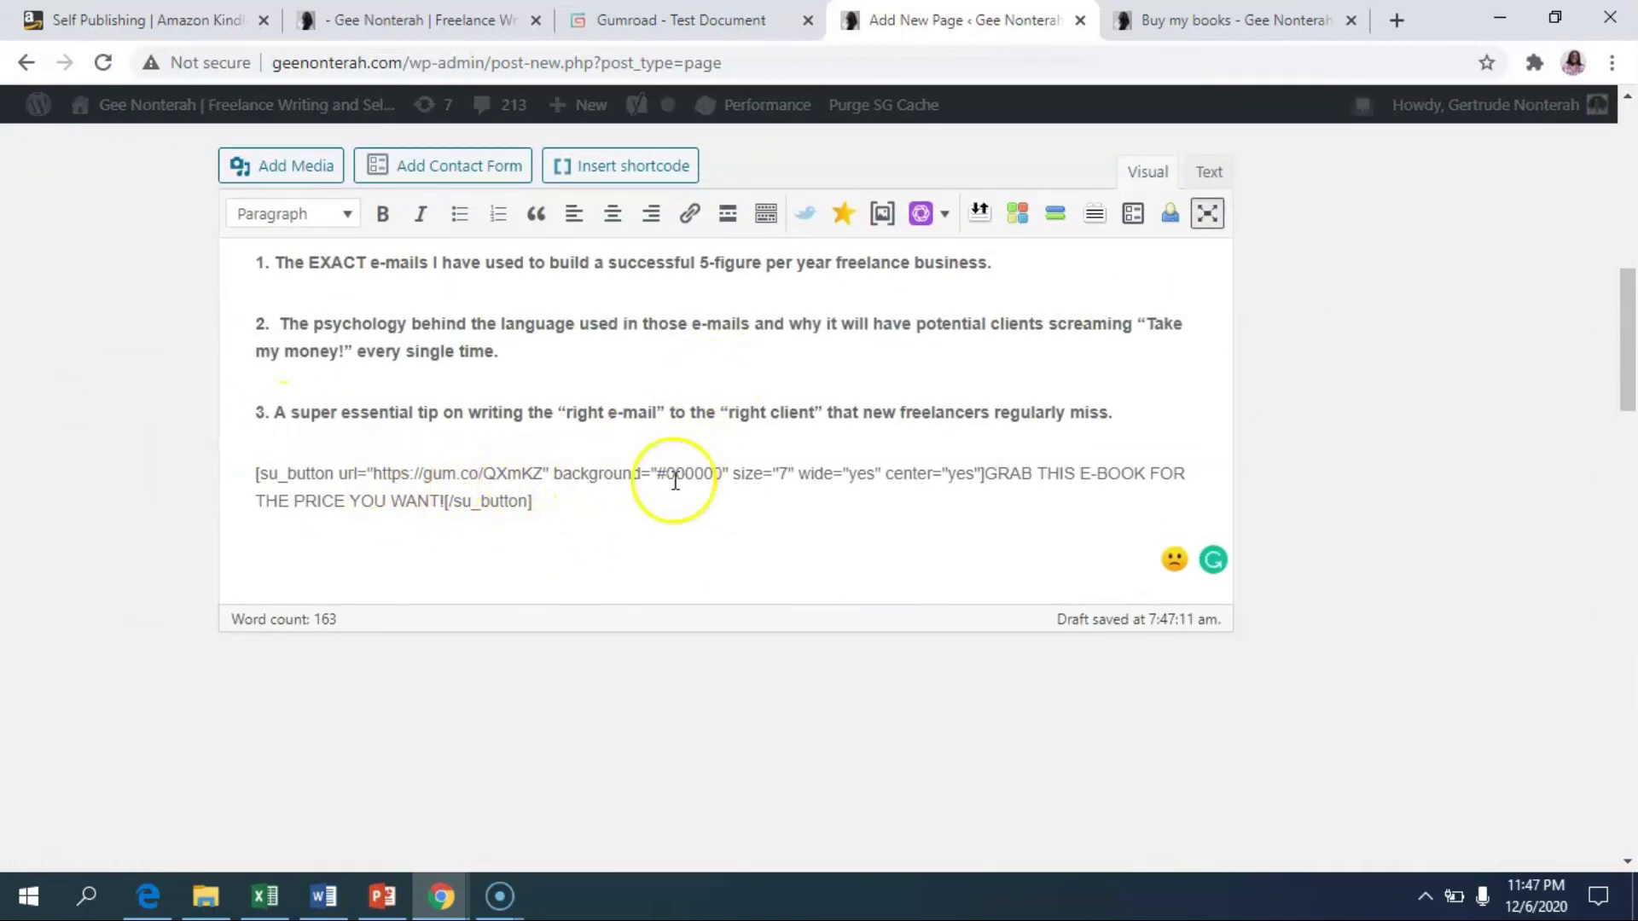
Step: Preview the draft page and follow its GRAB THIS E-BOOK button to the Gumroad product
{"action": "mouse_move", "coordinate": [1518, 376]}
{"action": "scroll", "coordinate": [1546, 357], "scroll_direction": "up", "scroll_amount": 3}
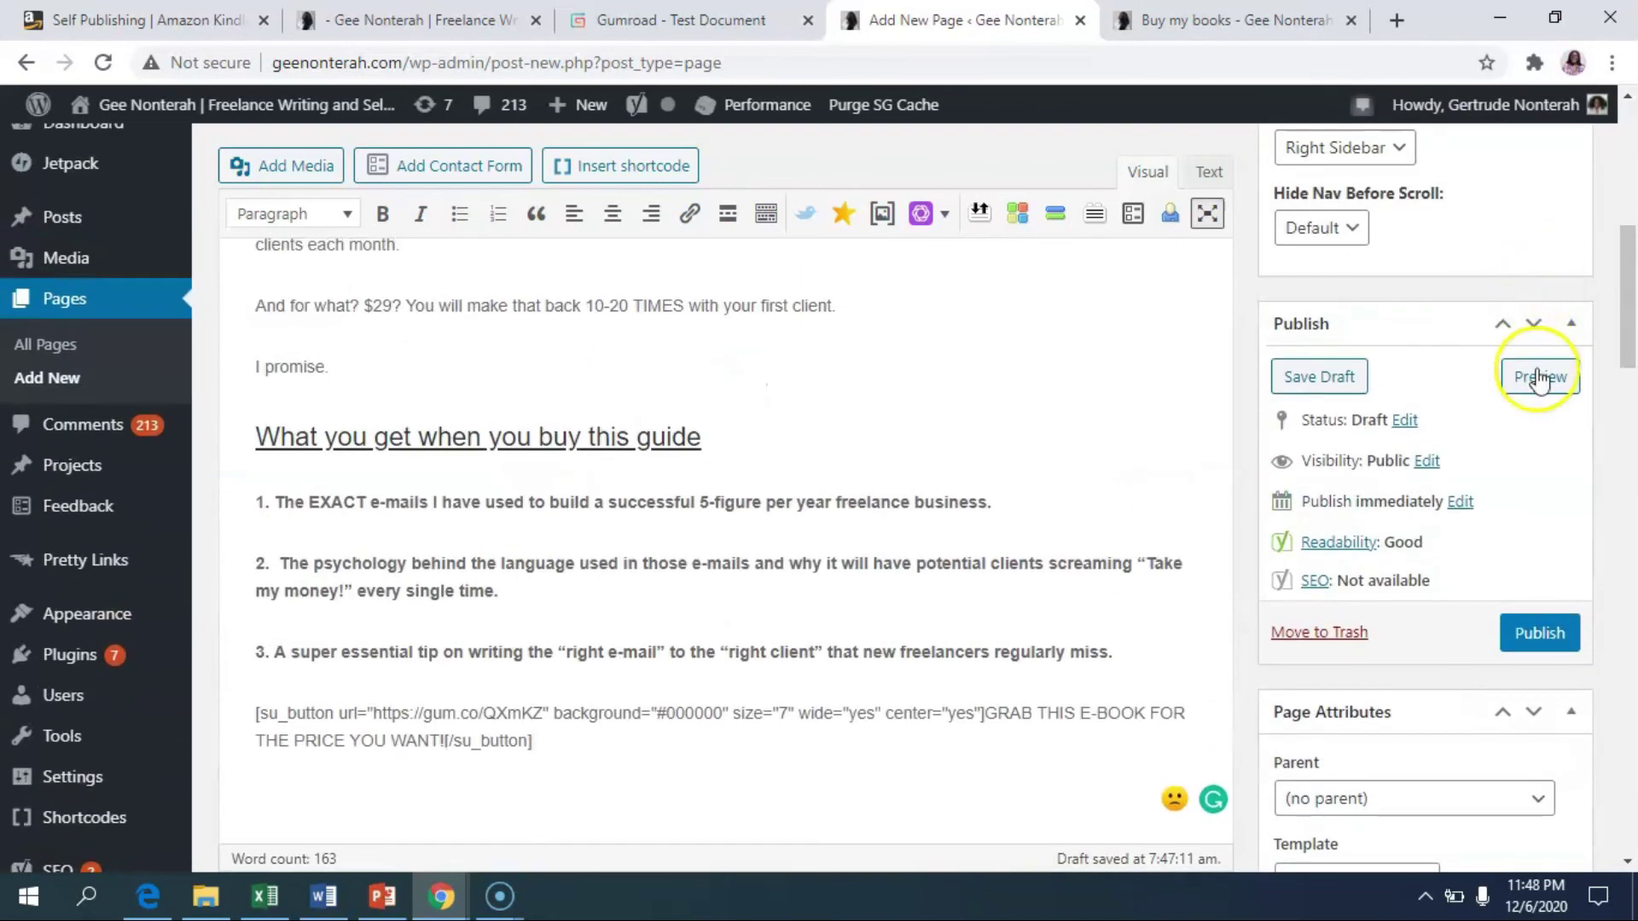
{"action": "left_click", "coordinate": [1541, 376]}
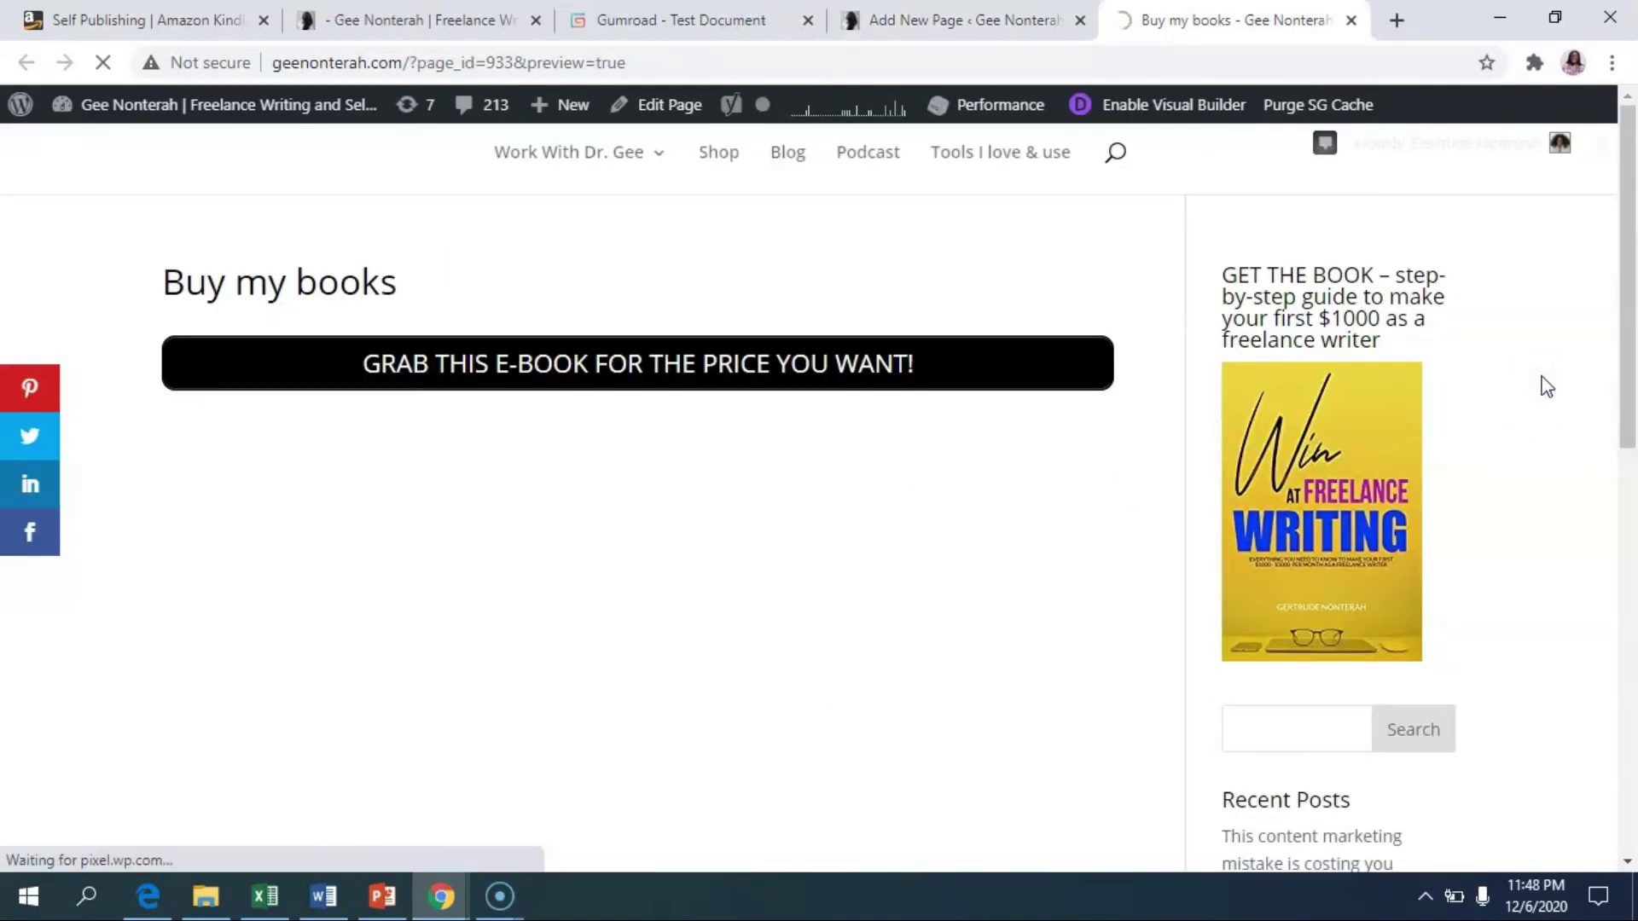
{"action": "left_click", "coordinate": [438, 367]}
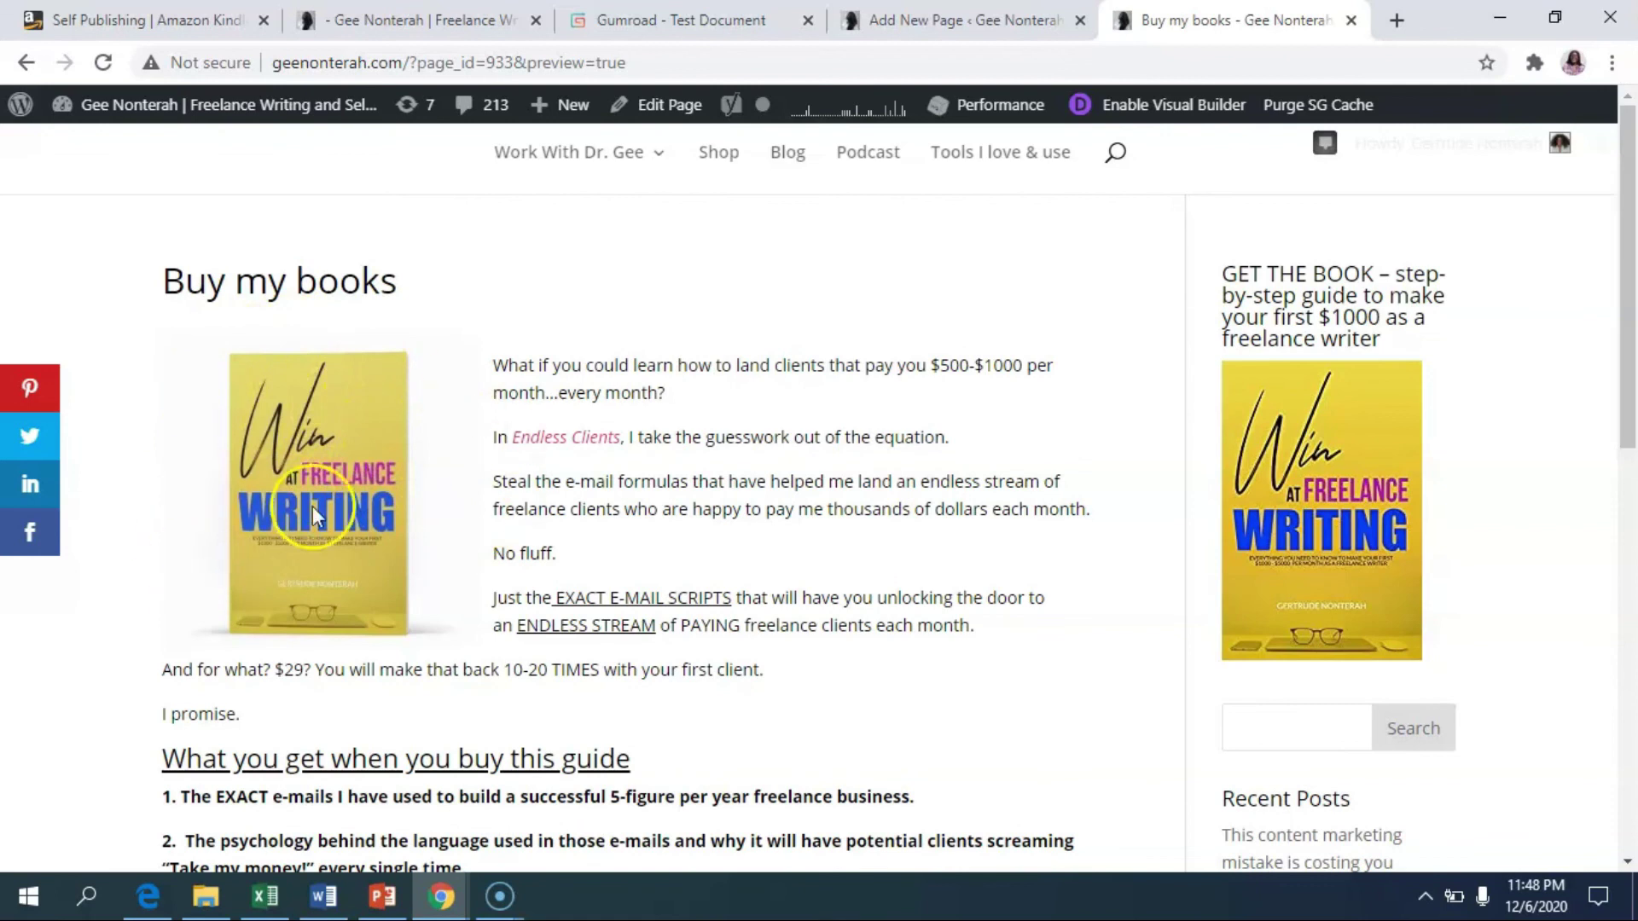
{"action": "scroll", "coordinate": [688, 370], "scroll_direction": "down", "scroll_amount": 3}
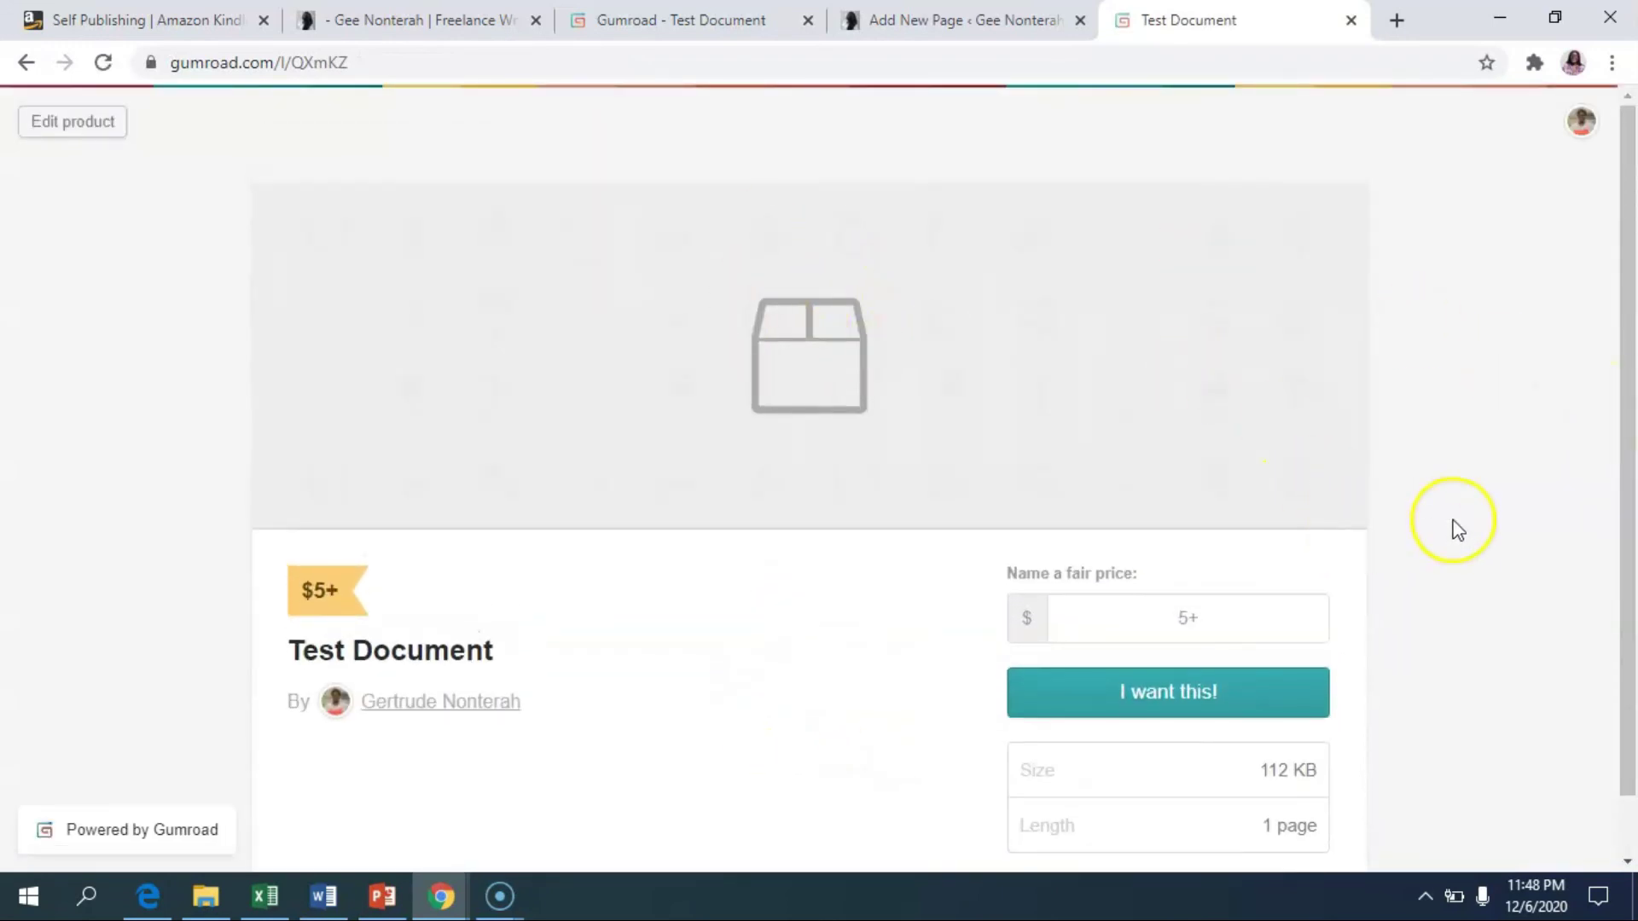
Step: Name a fair price of 5 for Test Document and proceed to its US$5 checkout
{"action": "scroll", "coordinate": [1458, 530], "scroll_direction": "down", "scroll_amount": 1}
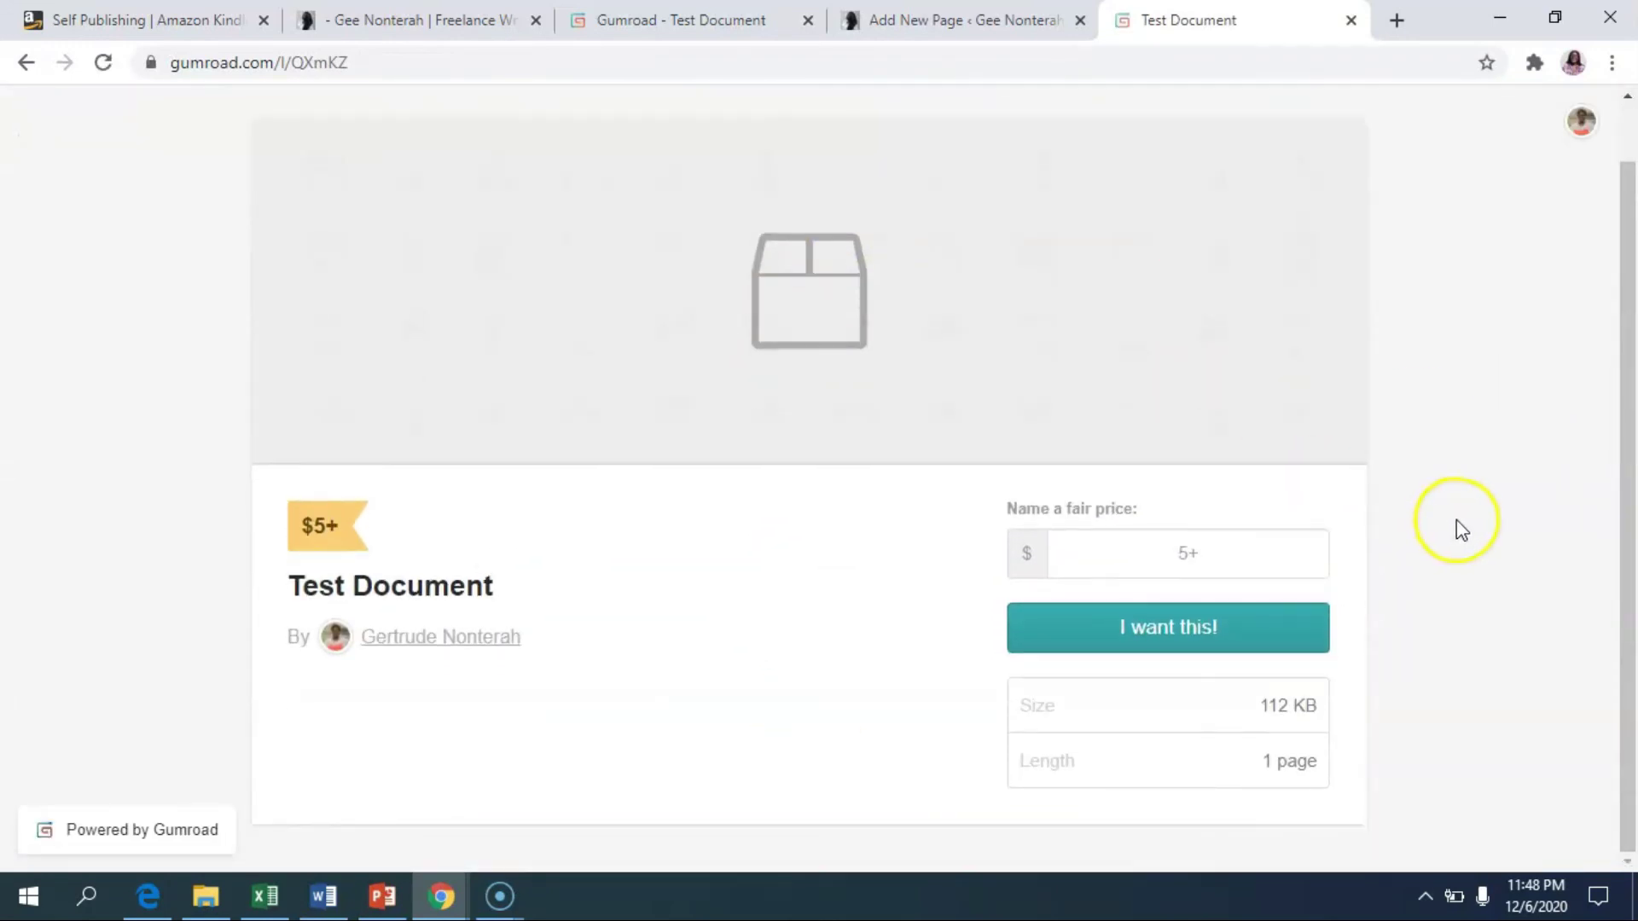
{"action": "left_click", "coordinate": [1169, 630]}
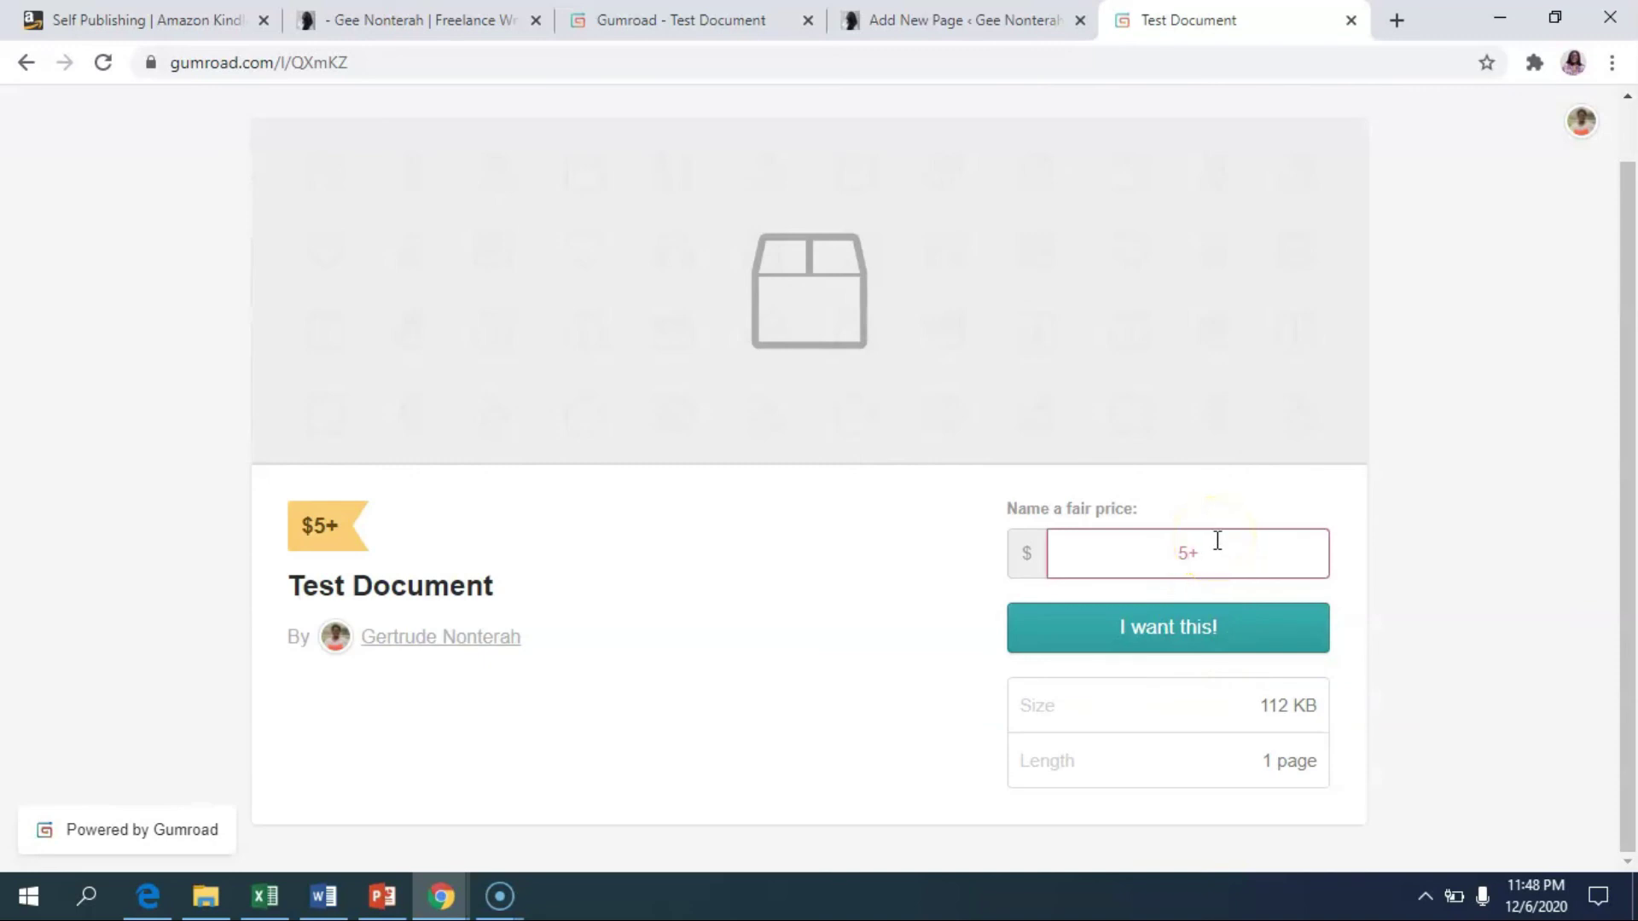
{"action": "type", "text": "5"}
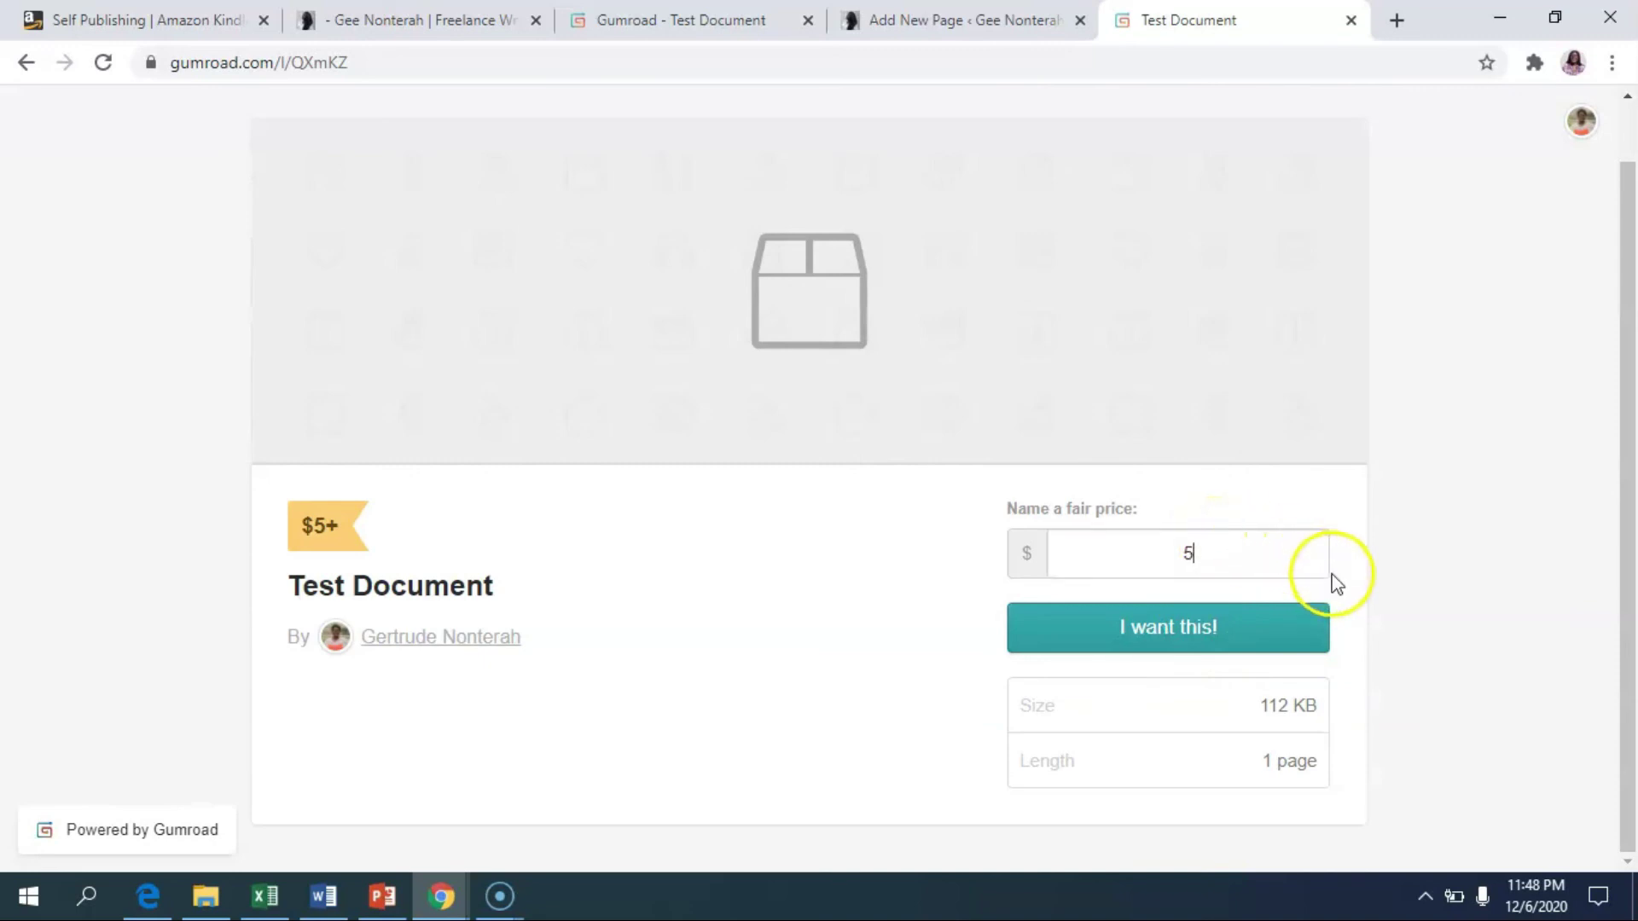
{"action": "left_click", "coordinate": [1181, 632]}
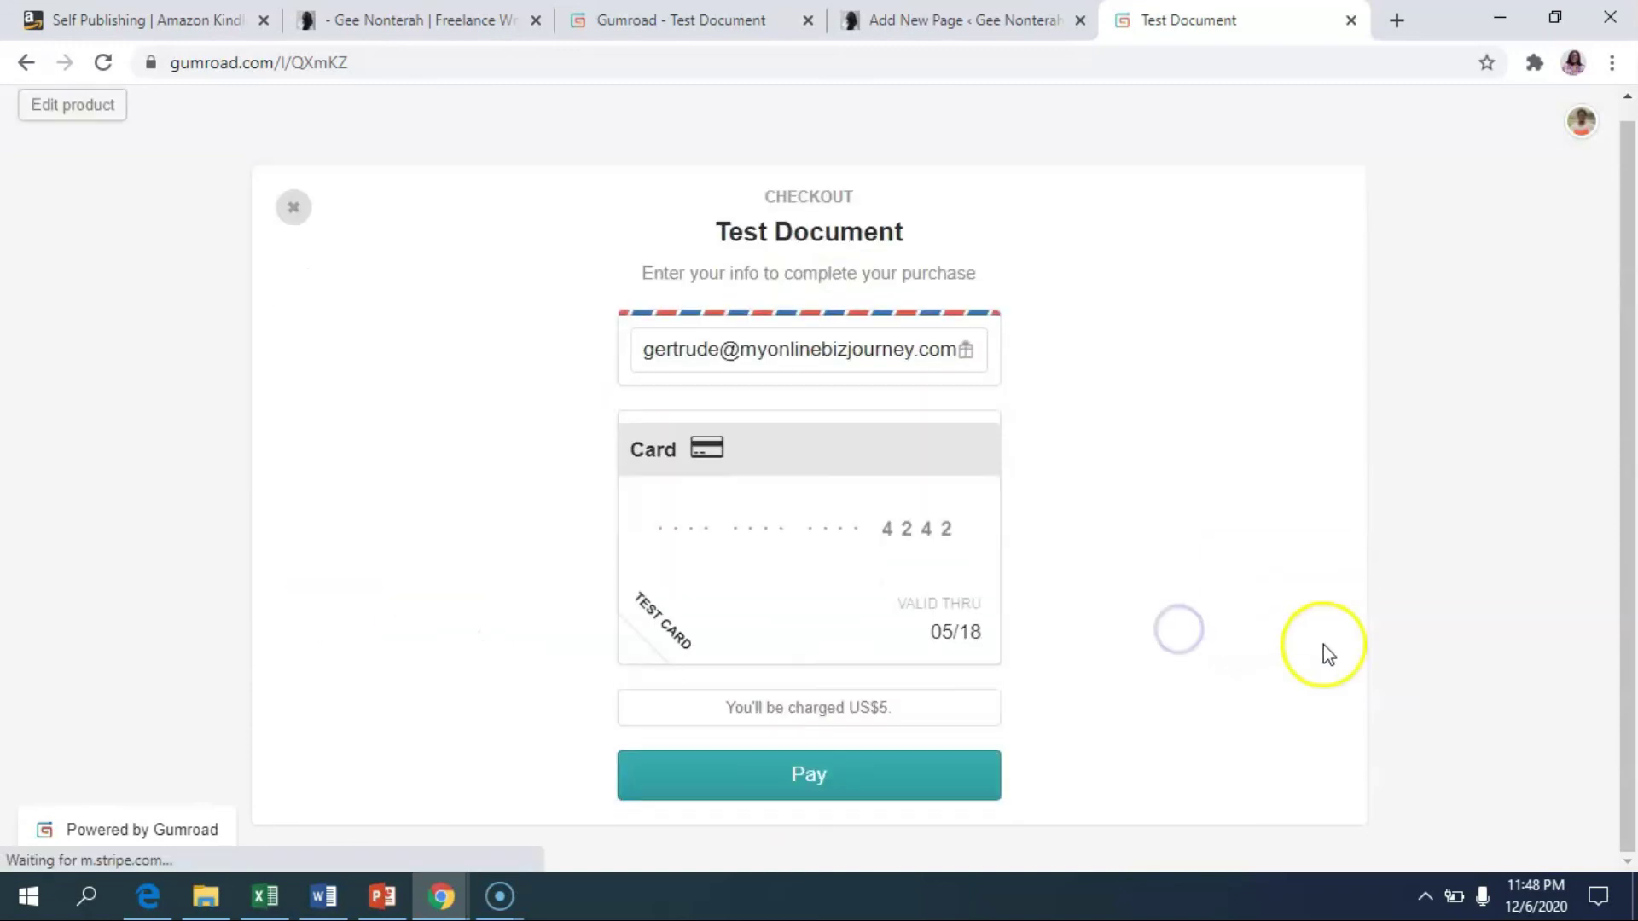